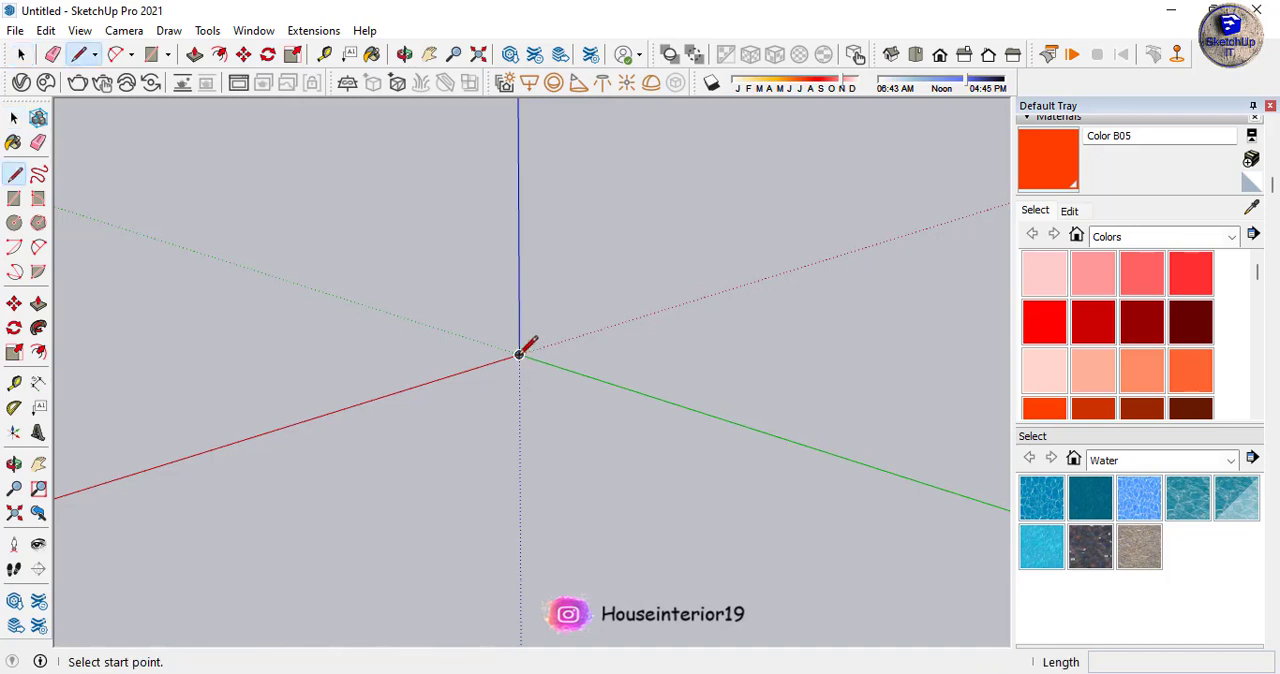
- Draw a closed rectangle with lines on the ground plane from the origin, its long side along the green axis
left_click(519, 355)
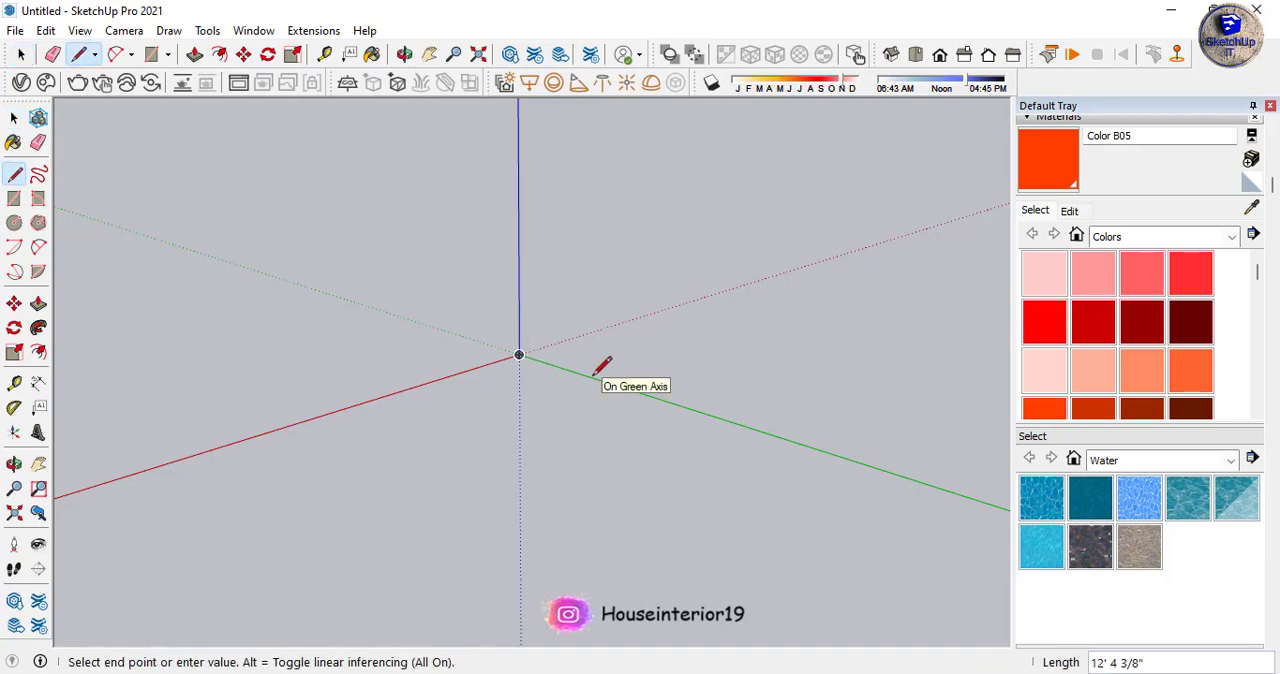
scroll(522, 354, "up", 10)
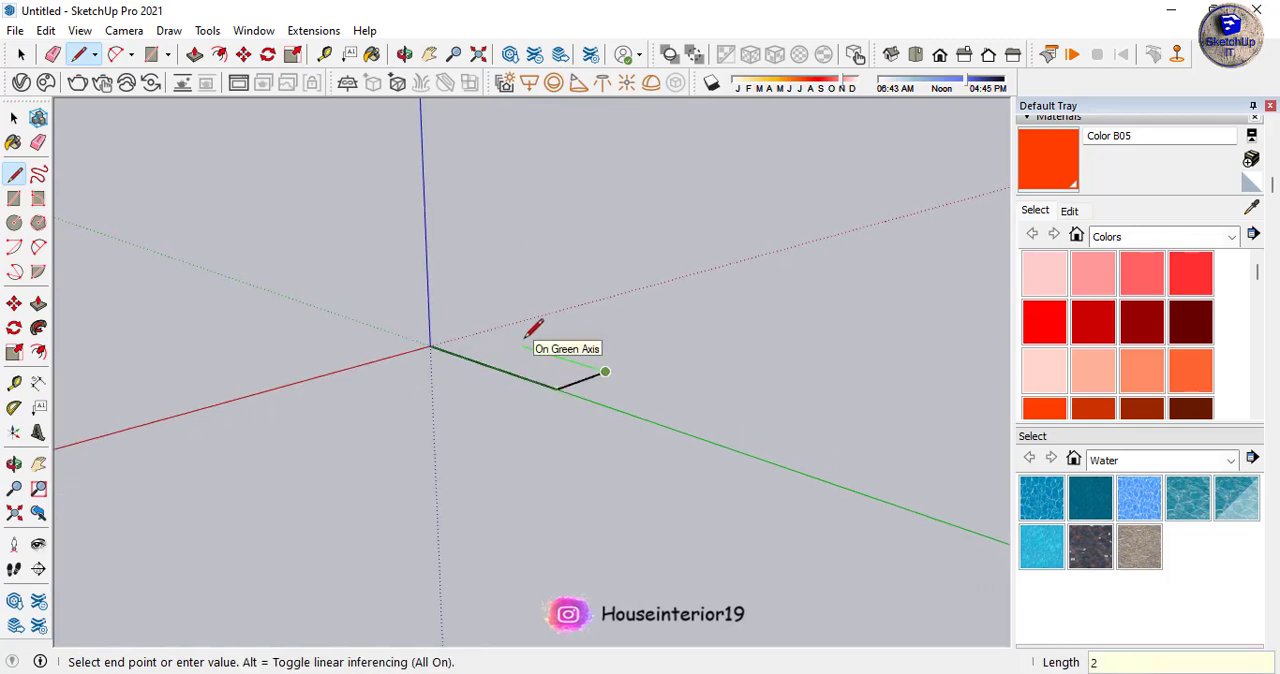
left_click(430, 345)
key("space")
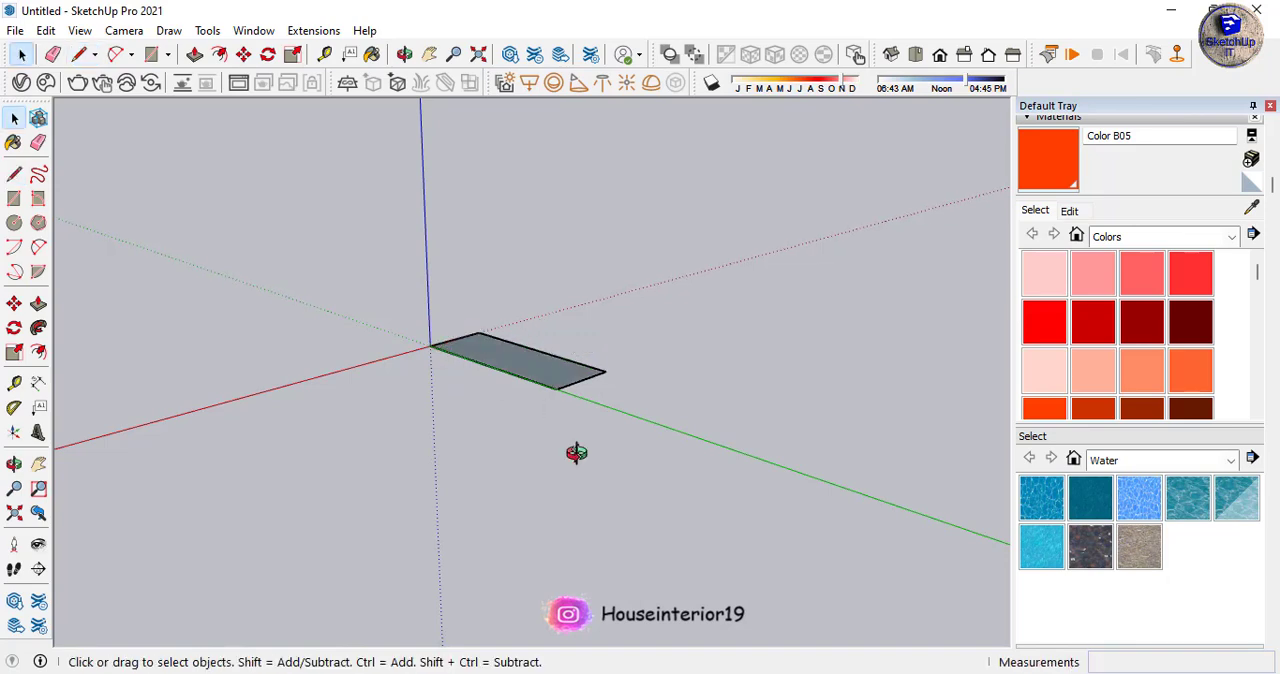
middle_click_drag(574, 451, 536, 395)
key("p")
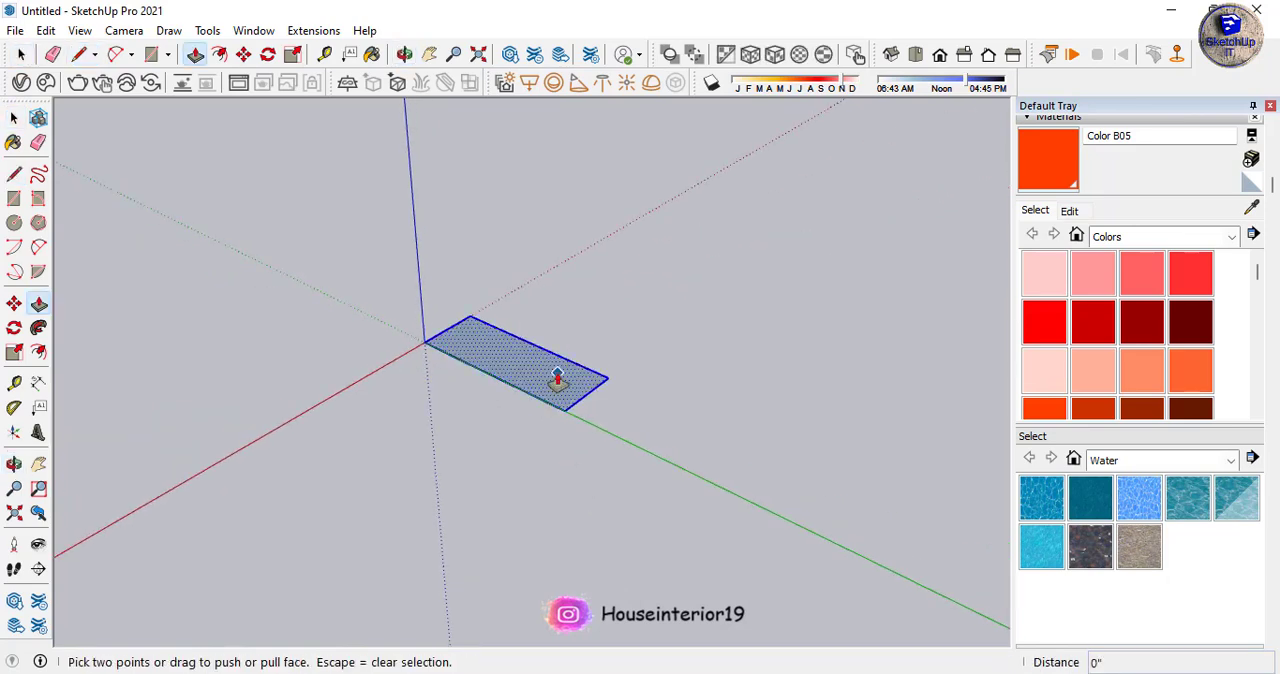
left_click(560, 374)
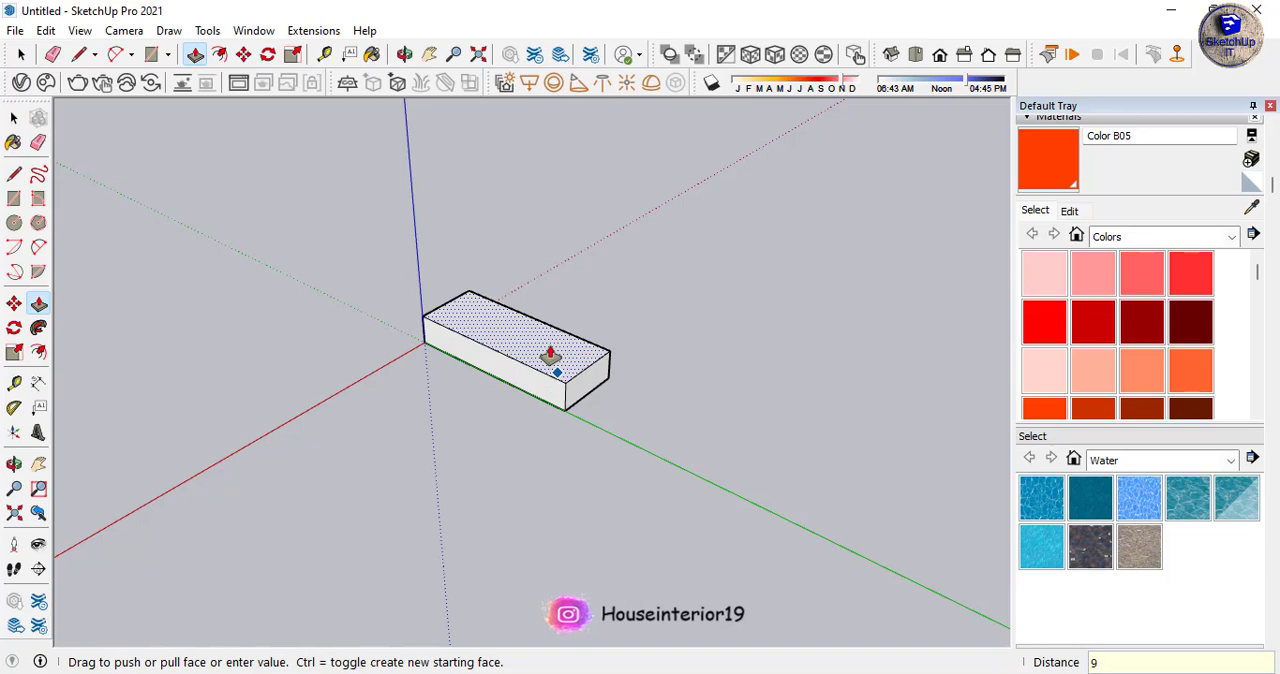
type("9")
key("Return")
key("ctrl+z")
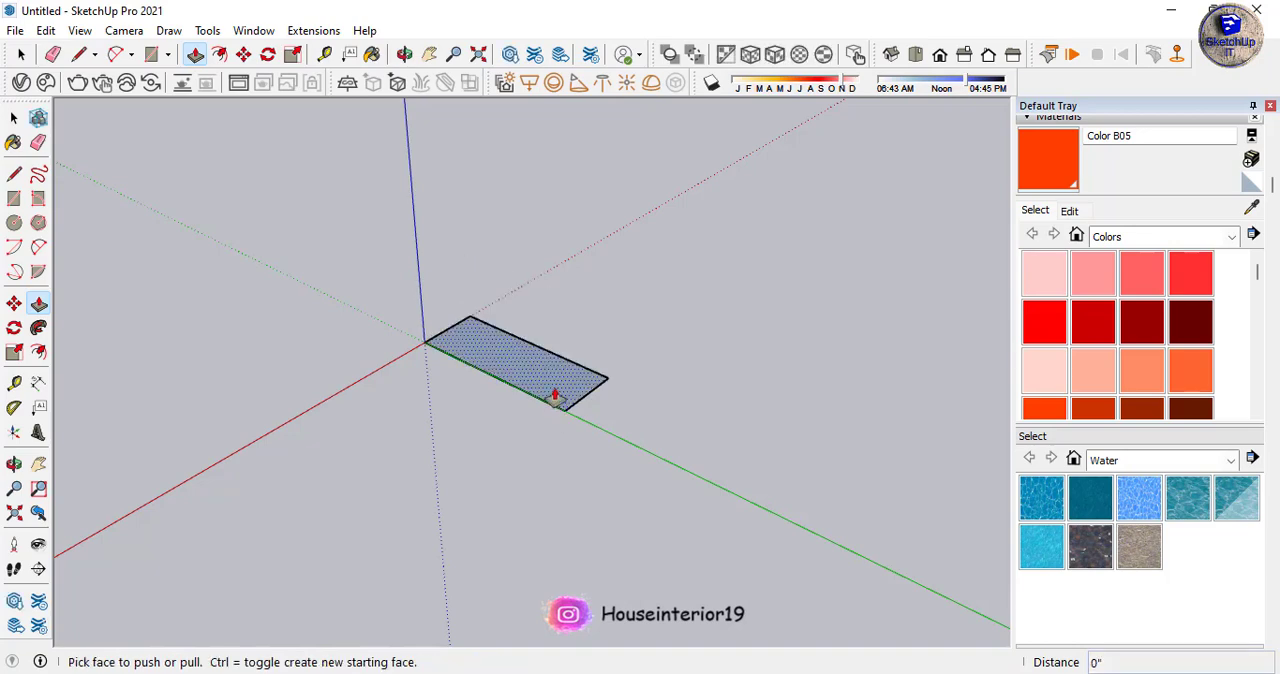
- Extrude the ground rectangle upward 6" with Push/Pull to form a box
left_click(557, 394)
key("Return")
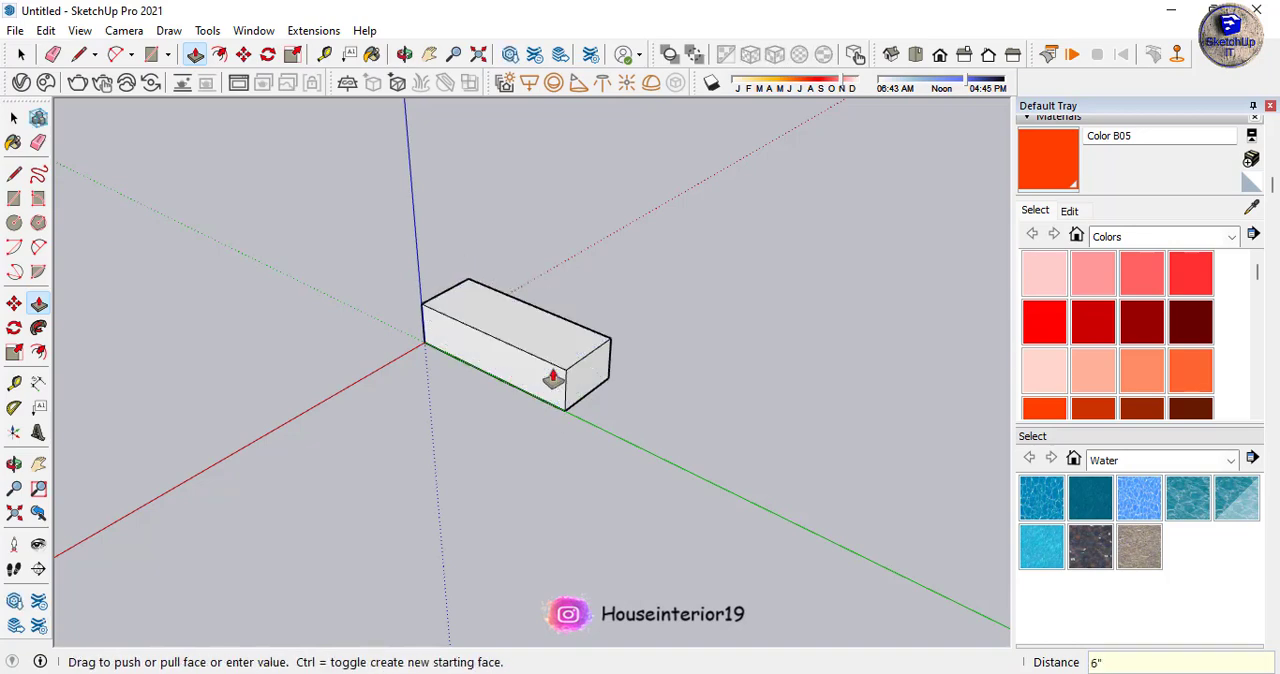
key("space")
- Turn all of the box's geometry into a component, keeping the default definition settings
middle_click_drag(578, 457, 560, 300)
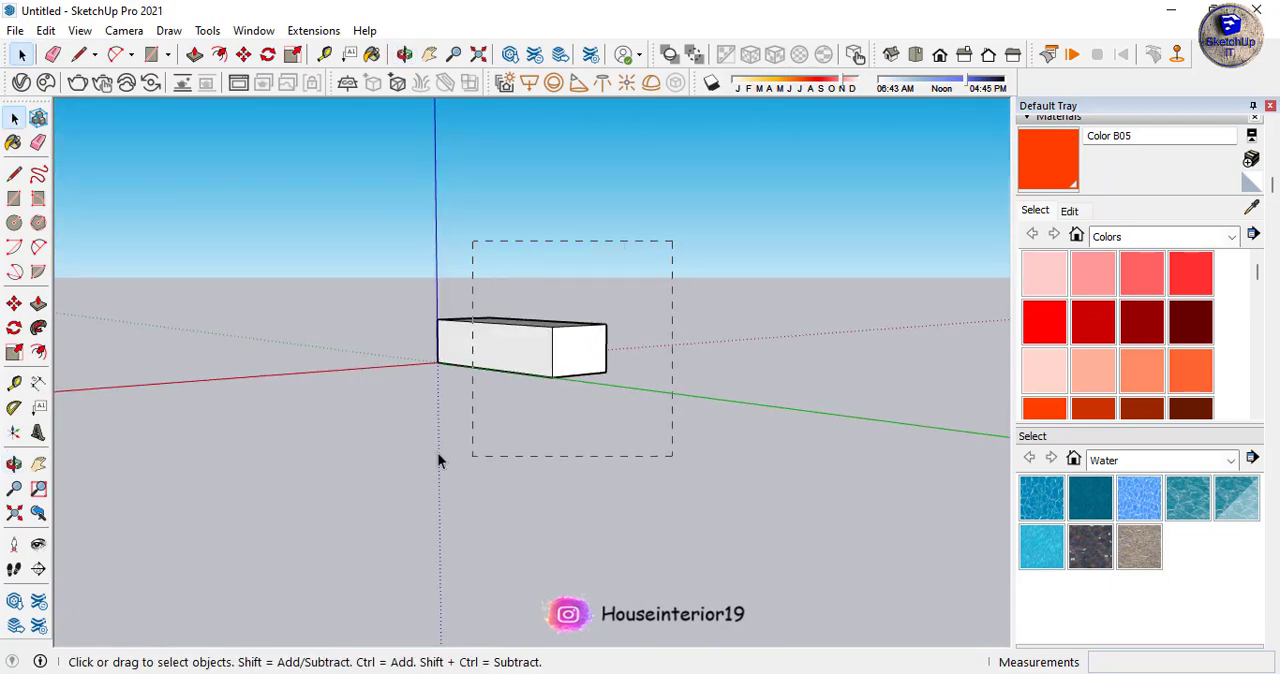
left_click_drag(437, 460, 440, 462)
middle_click_drag(440, 462, 546, 400)
scroll(545, 402, "up", 2)
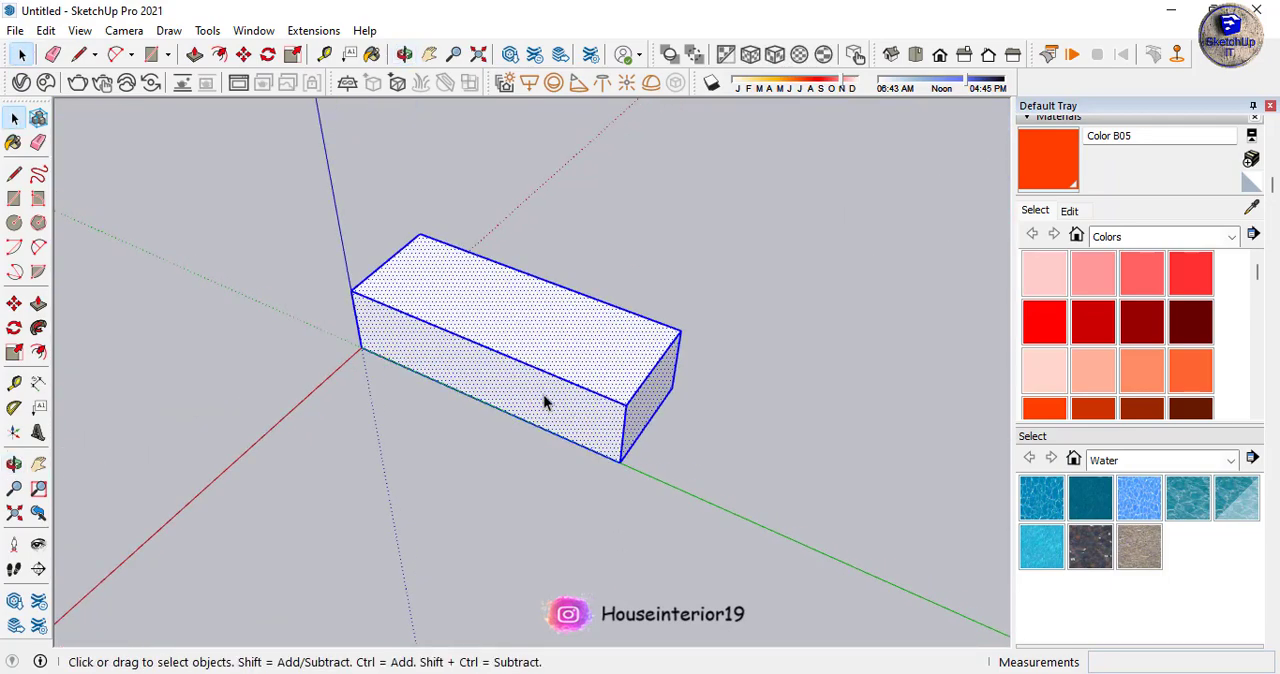
right_click(560, 398)
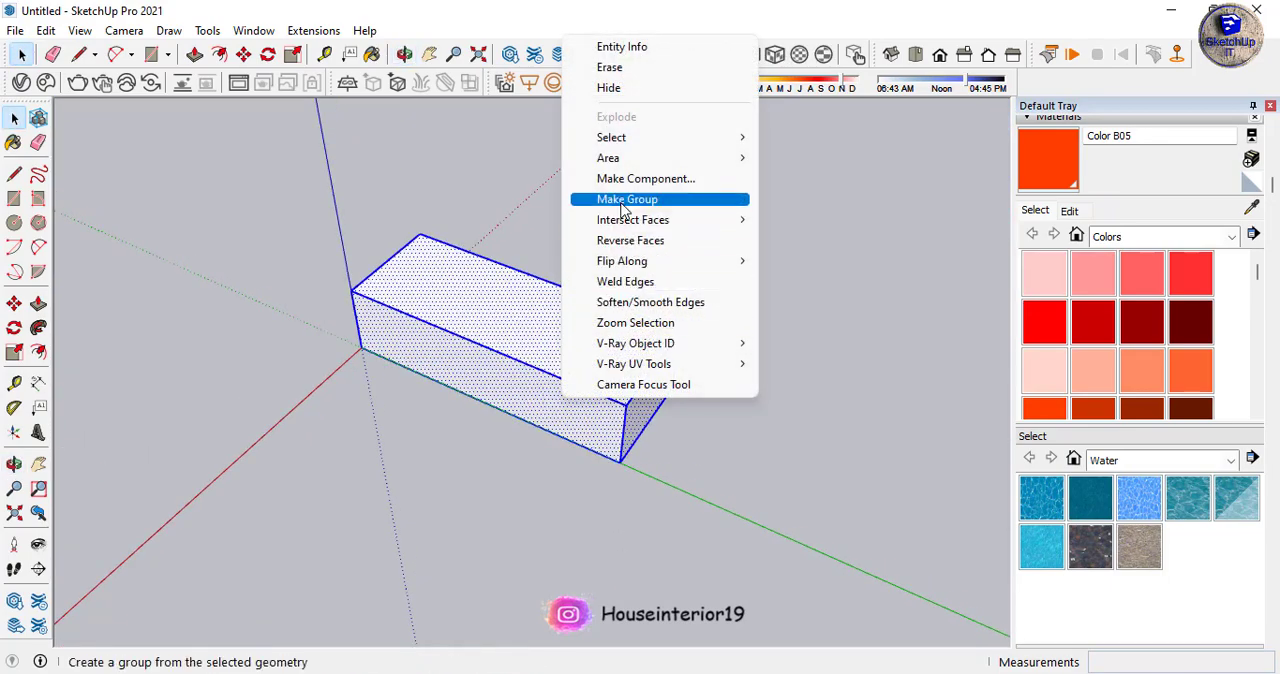
left_click(640, 178)
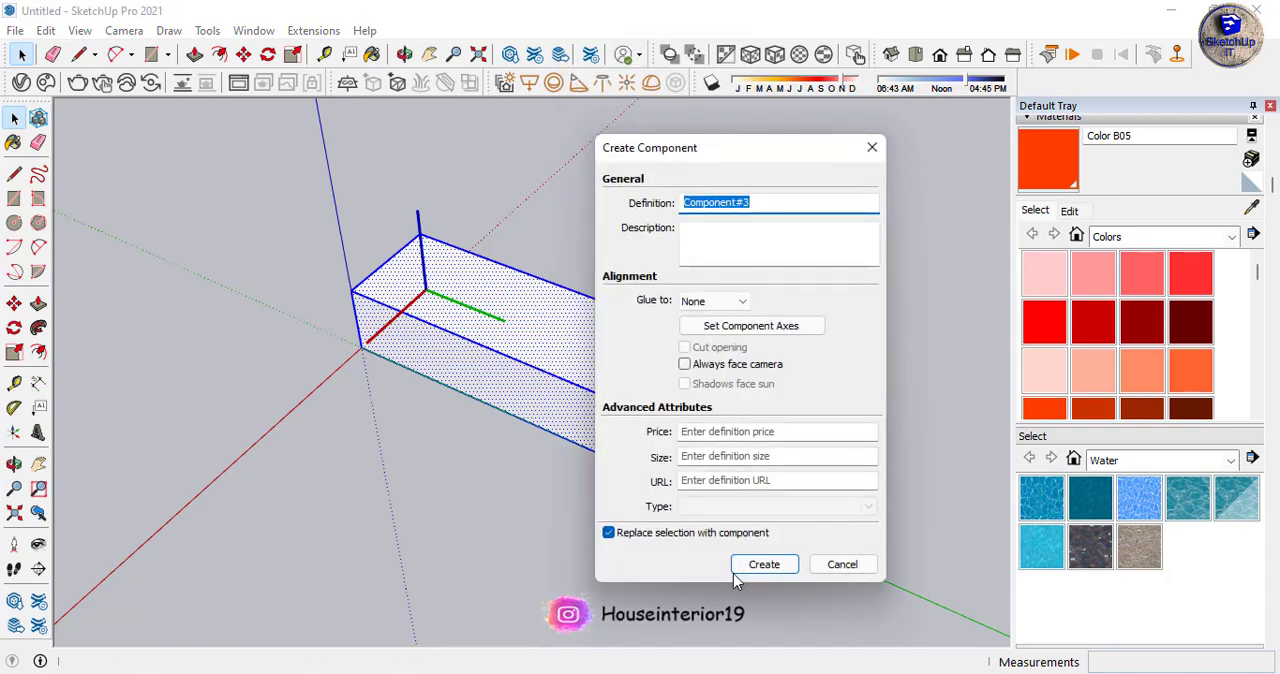
left_click(763, 564)
middle_click_drag(708, 534, 592, 388)
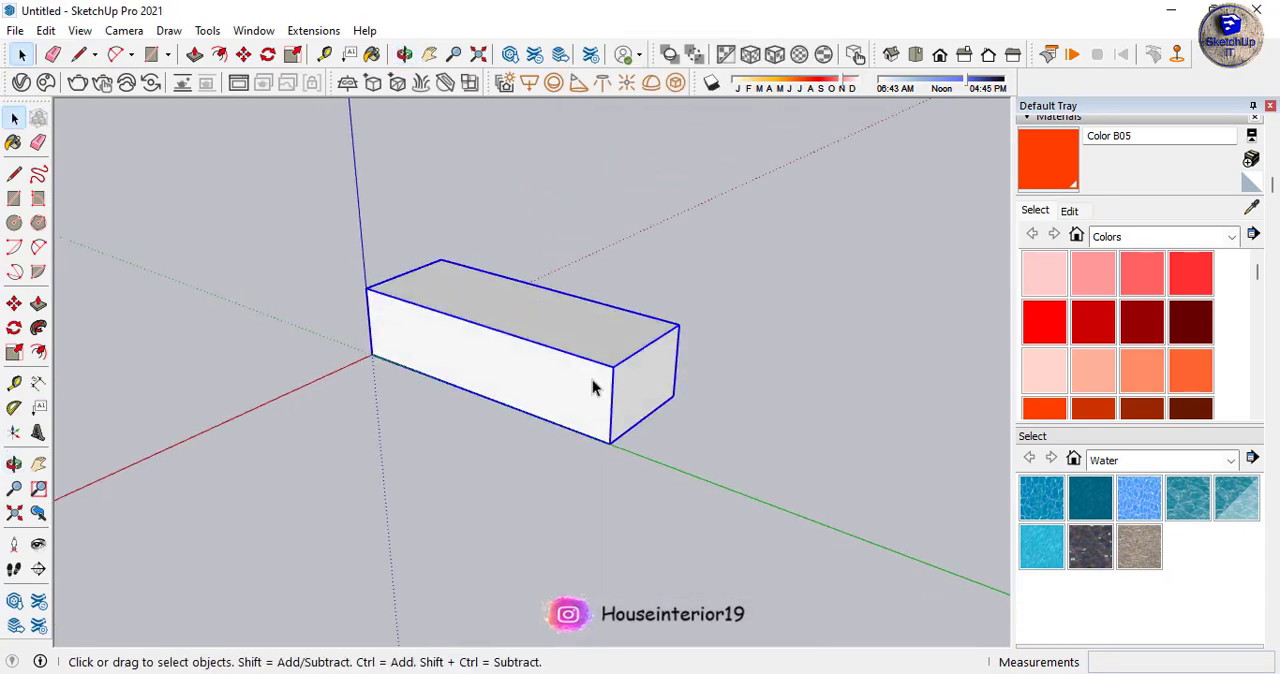
- Draw a rectangle from corner to corner over the box's end face that faces along the green axis
key("r")
left_click(678, 325)
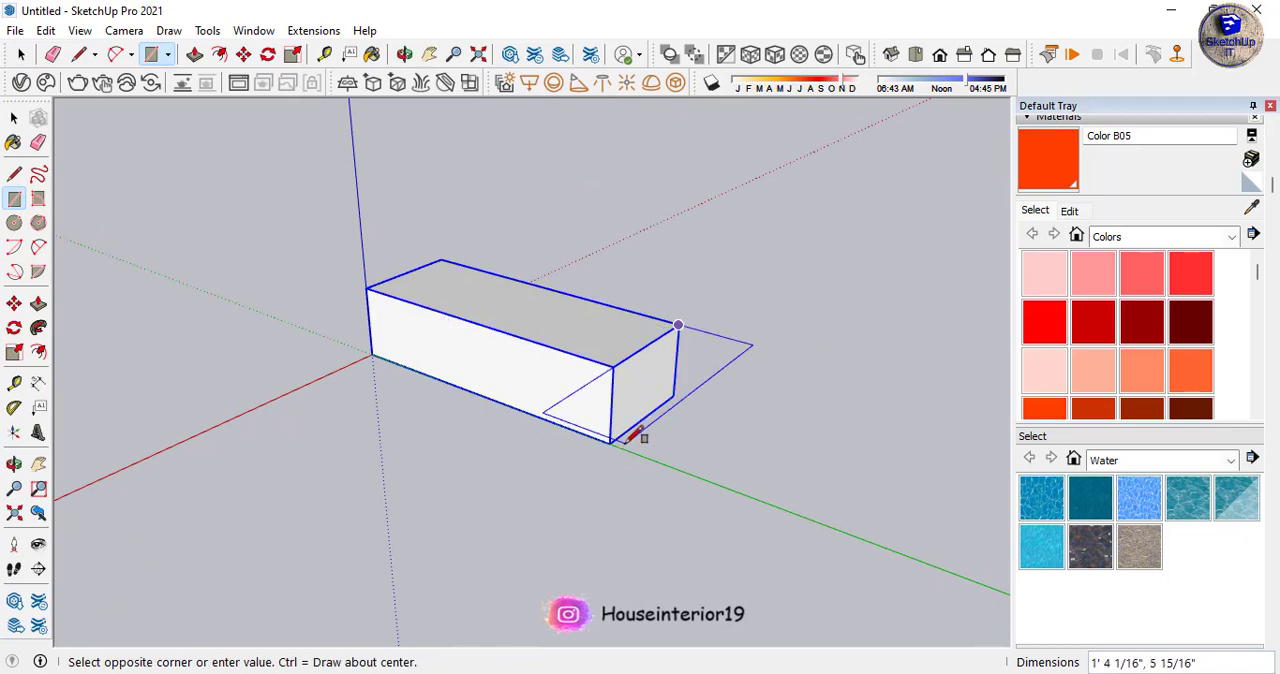
left_click(609, 443)
key("space")
left_click(624, 425)
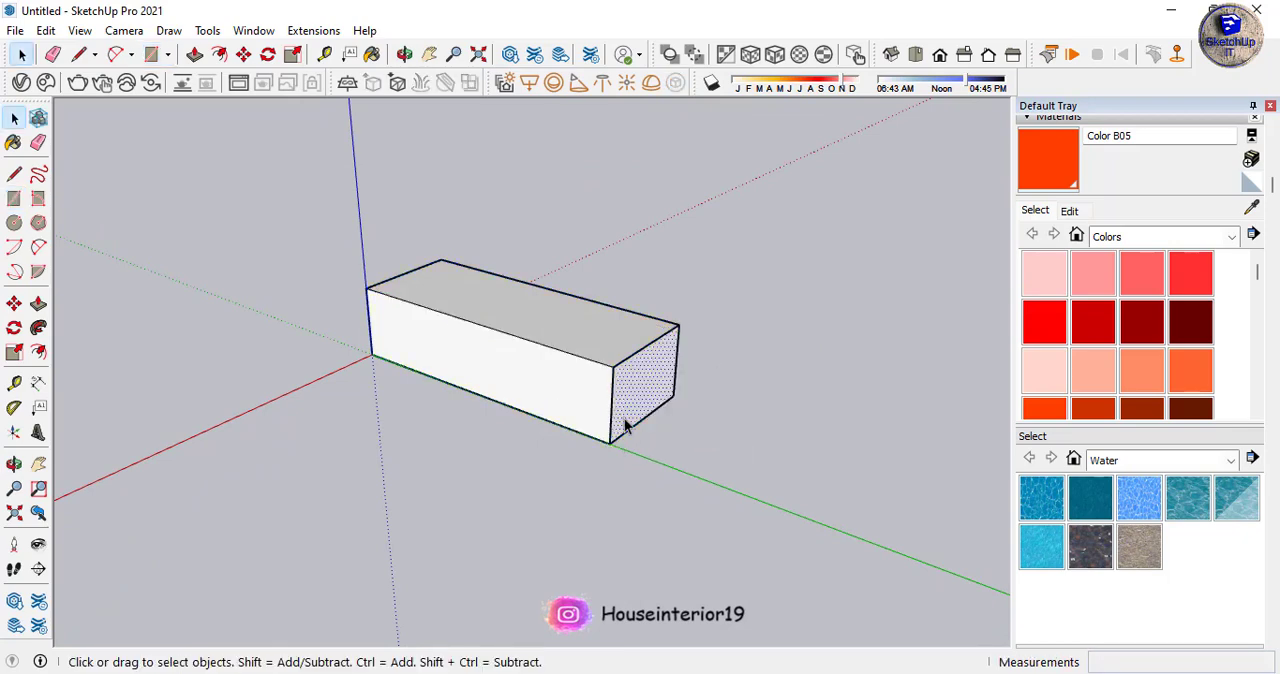
- Extrude the end-face rectangle outward 1" with Push/Pull to form a thin slab
key("p")
left_click_drag(625, 418, 630, 422)
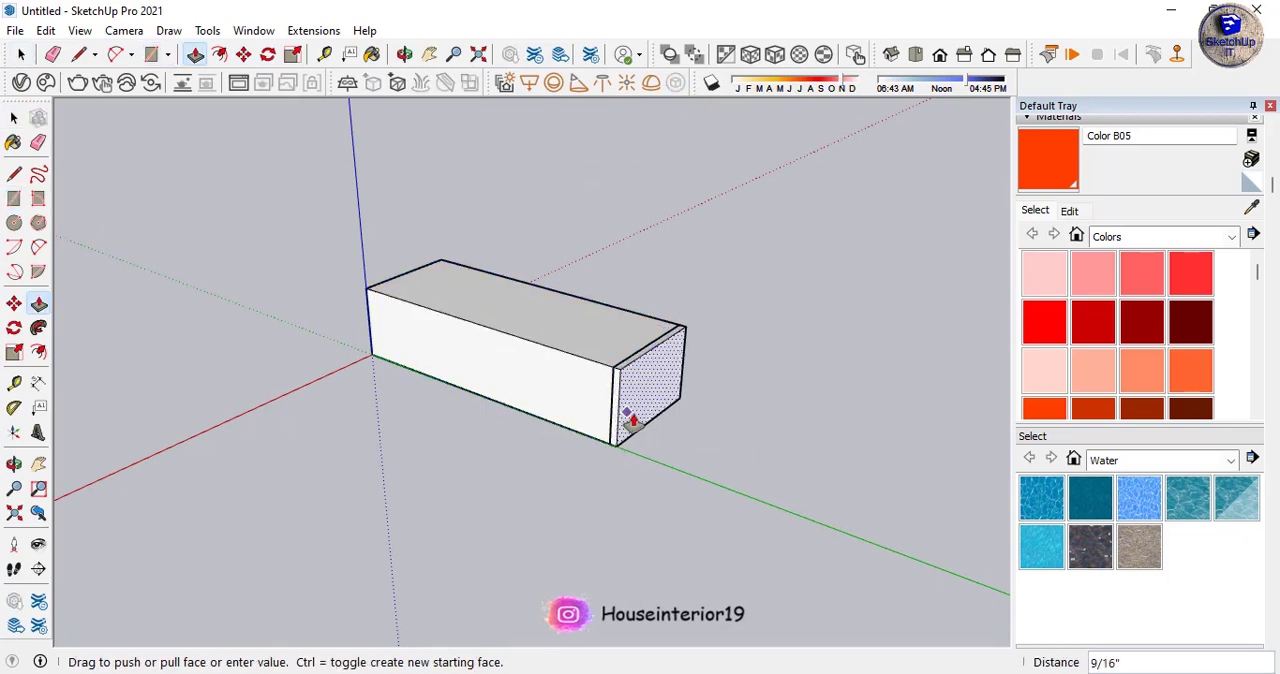
left_click(633, 420)
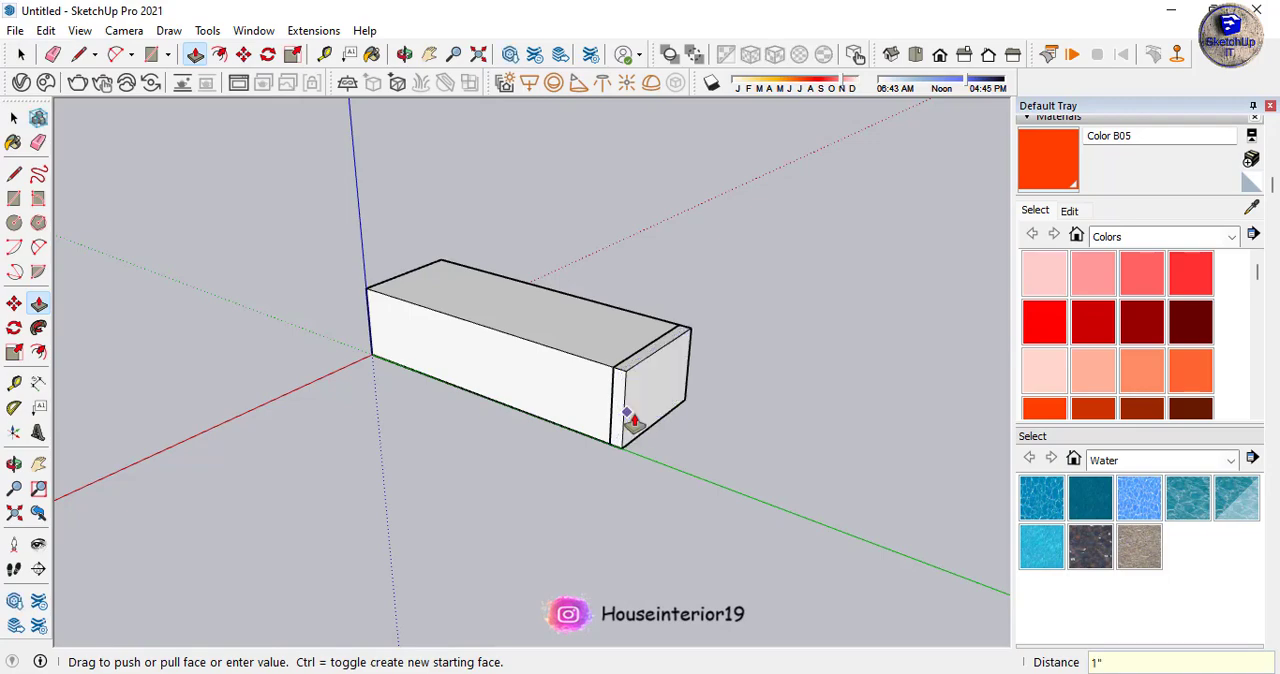
key("space")
- Turn the thin slab at the end of the box into its own component with default settings
right_click(637, 420)
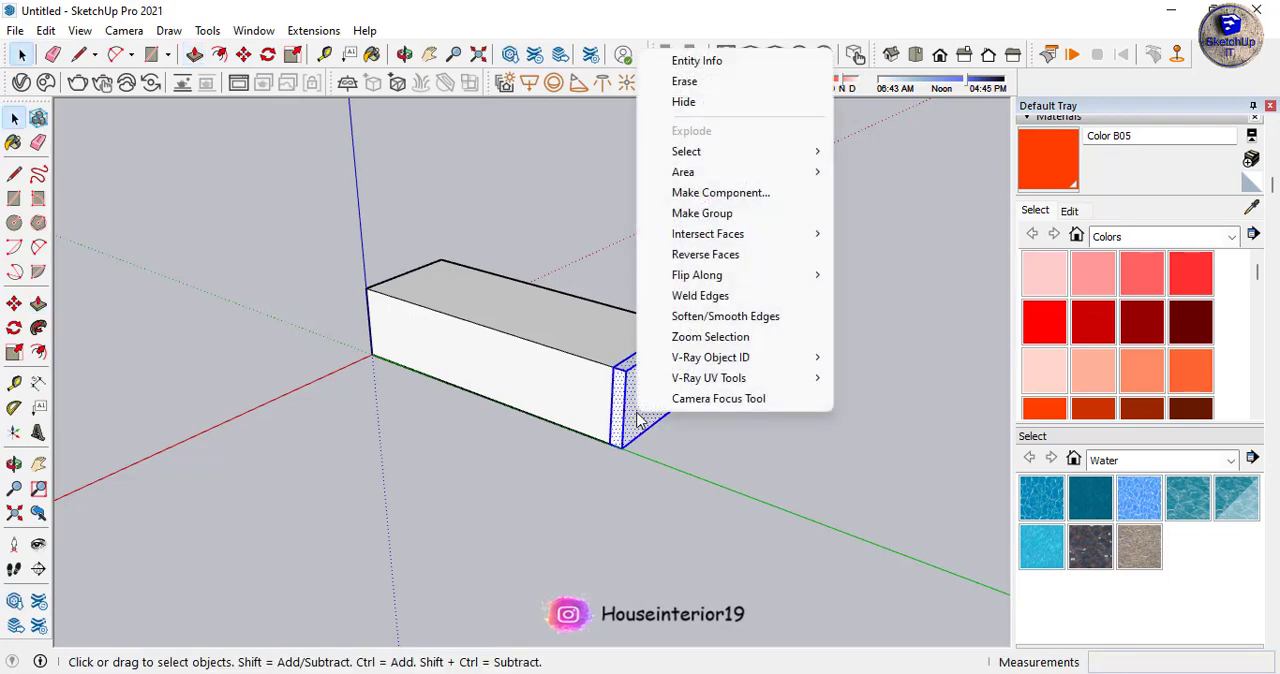
left_click(716, 199)
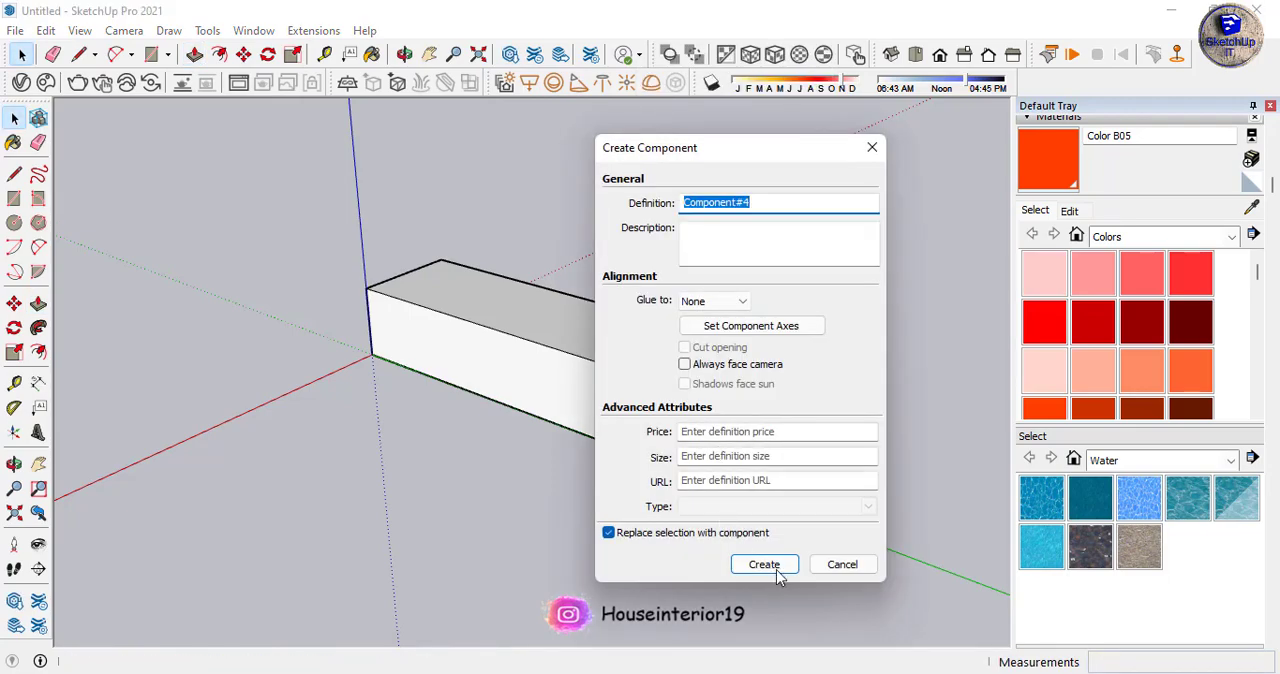
left_click(764, 566)
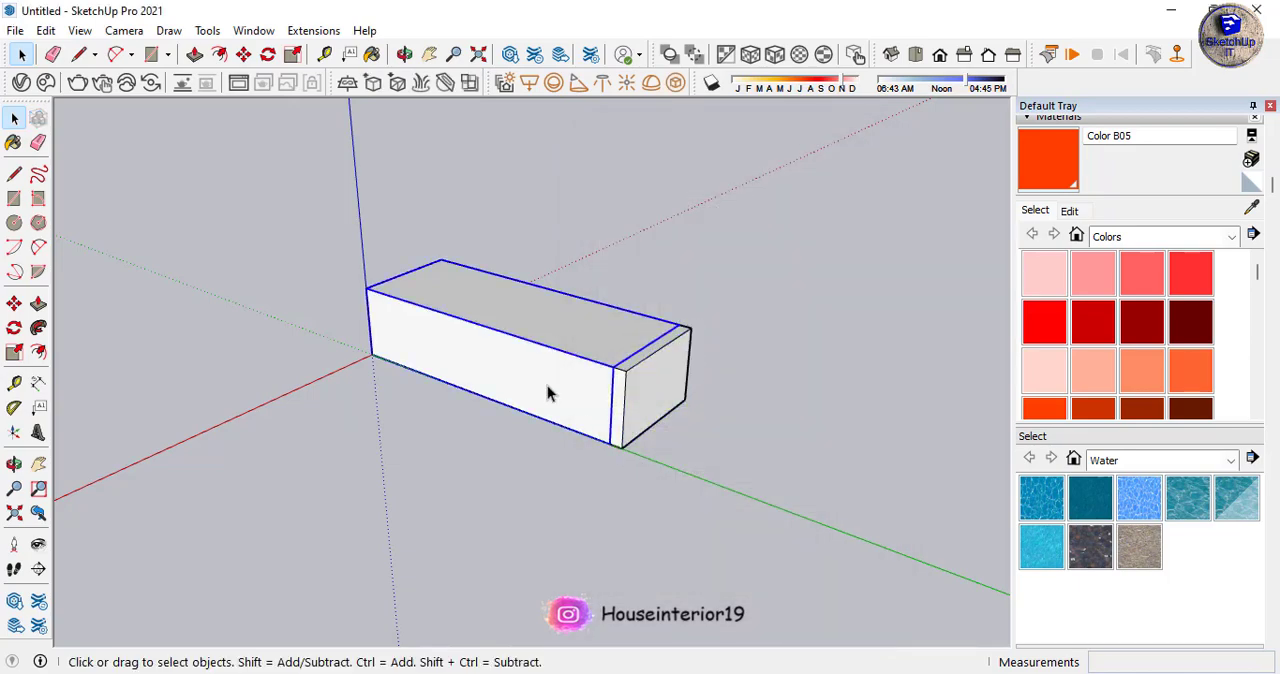
key("m")
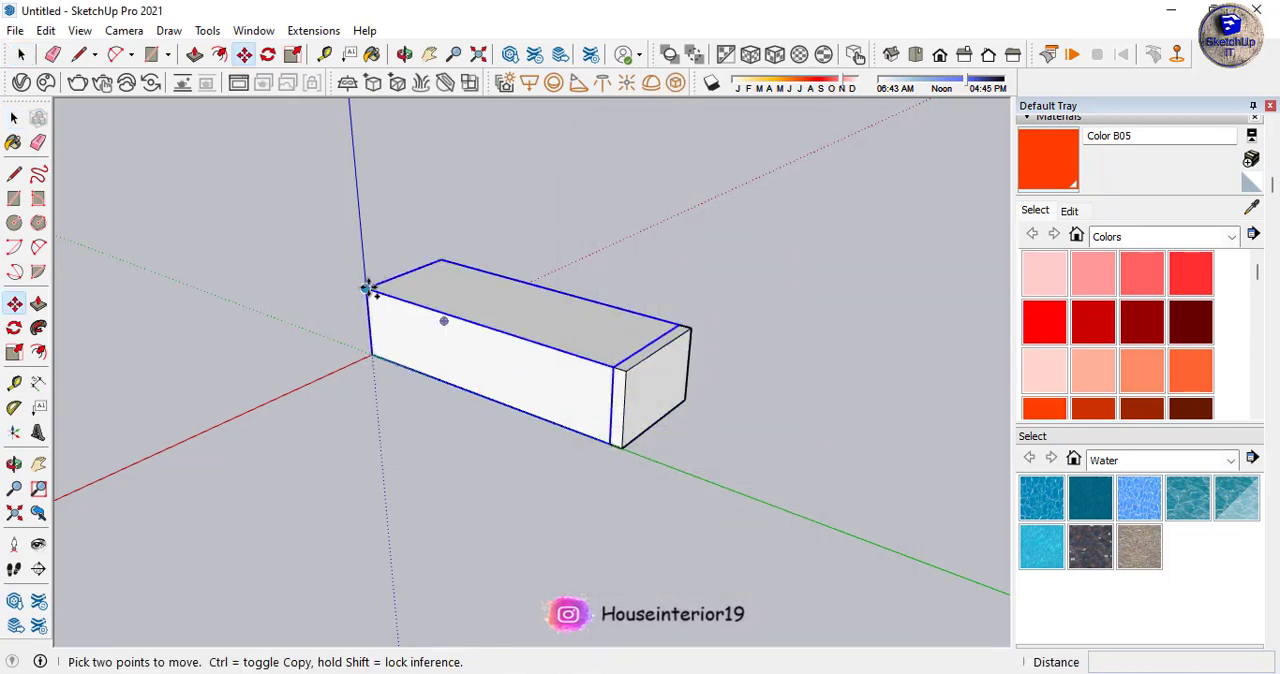
left_click(623, 375)
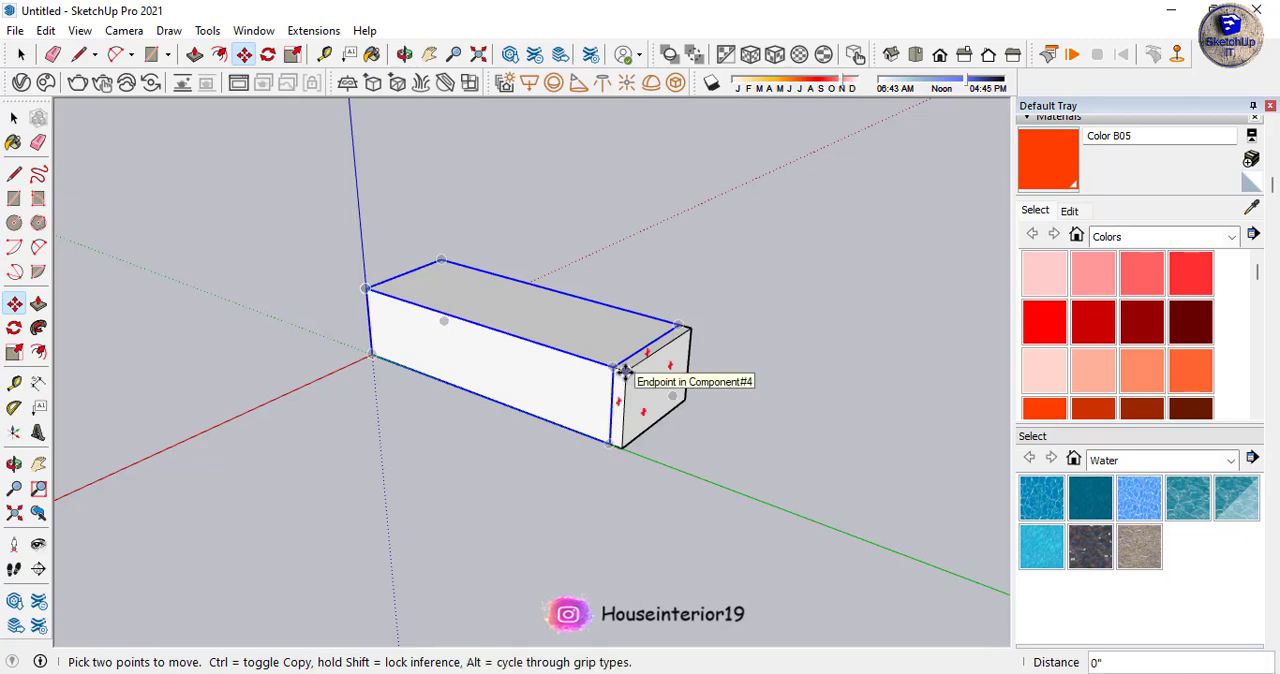
key("ctrl")
left_click(634, 388)
key("space")
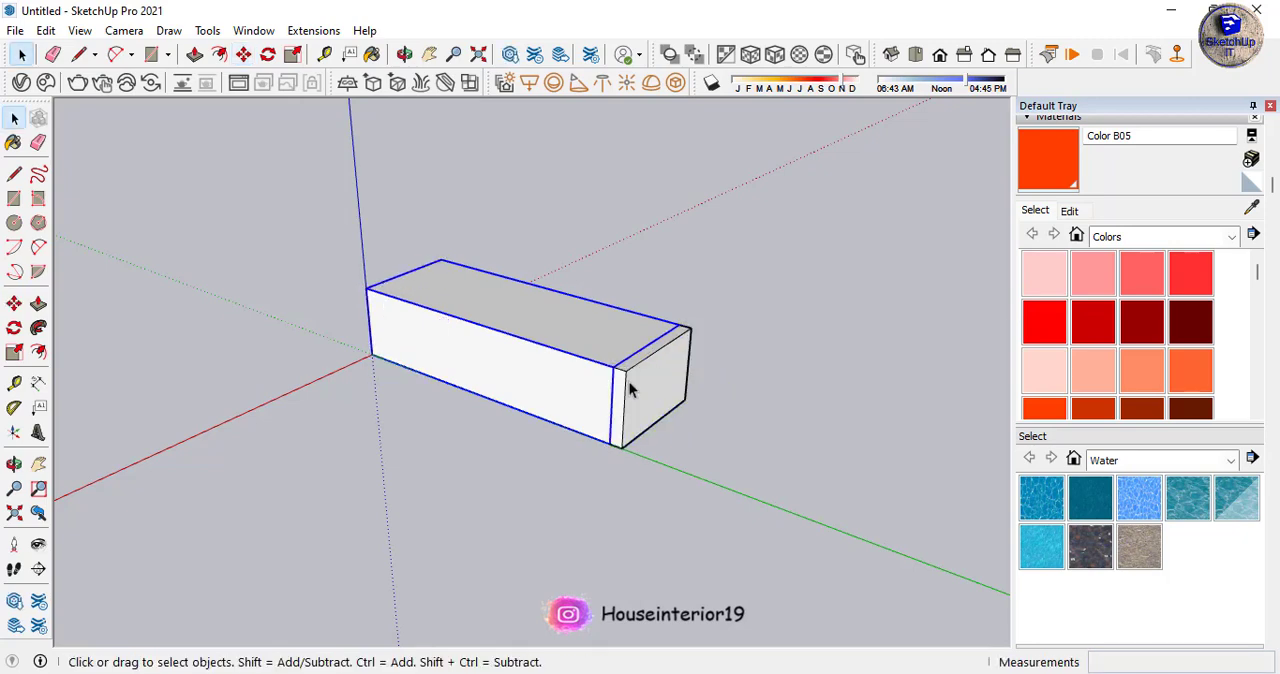
- Copy the box along the green axis so the copy sits directly against the outer face of the thin slab
key("m")
key("ctrl")
left_click(367, 289)
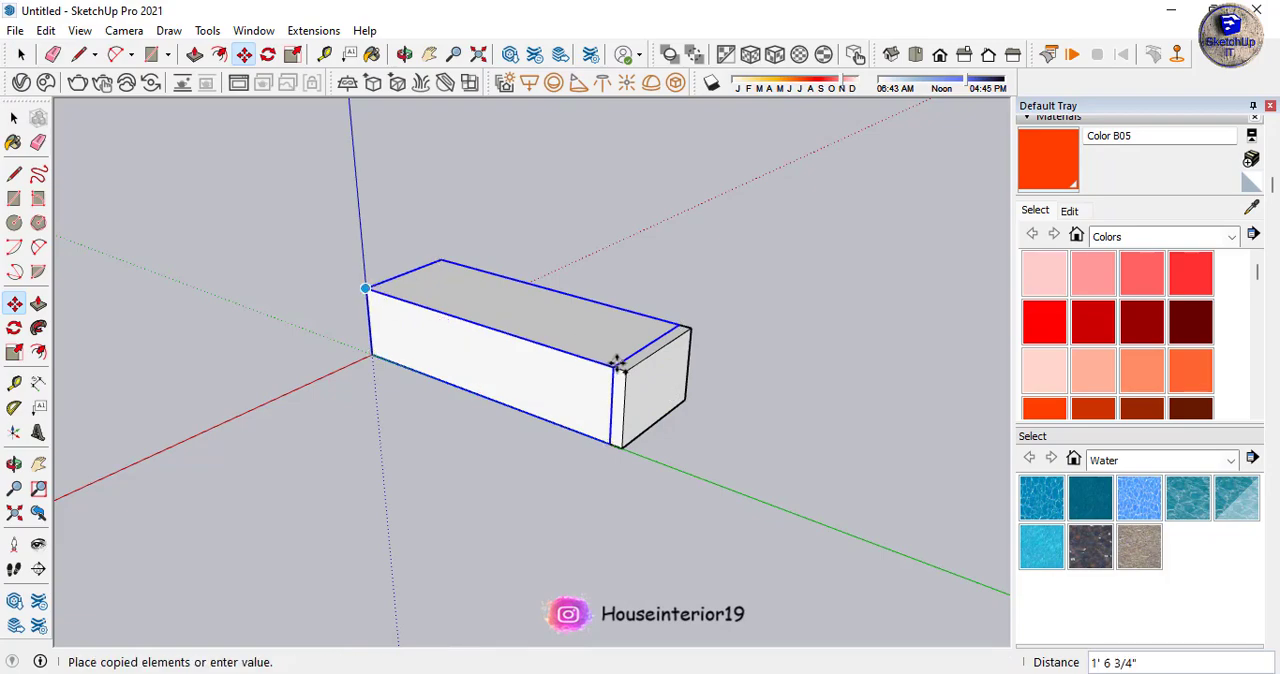
left_click(618, 367)
key("space")
left_click(656, 503)
scroll(306, 295, "down", 4)
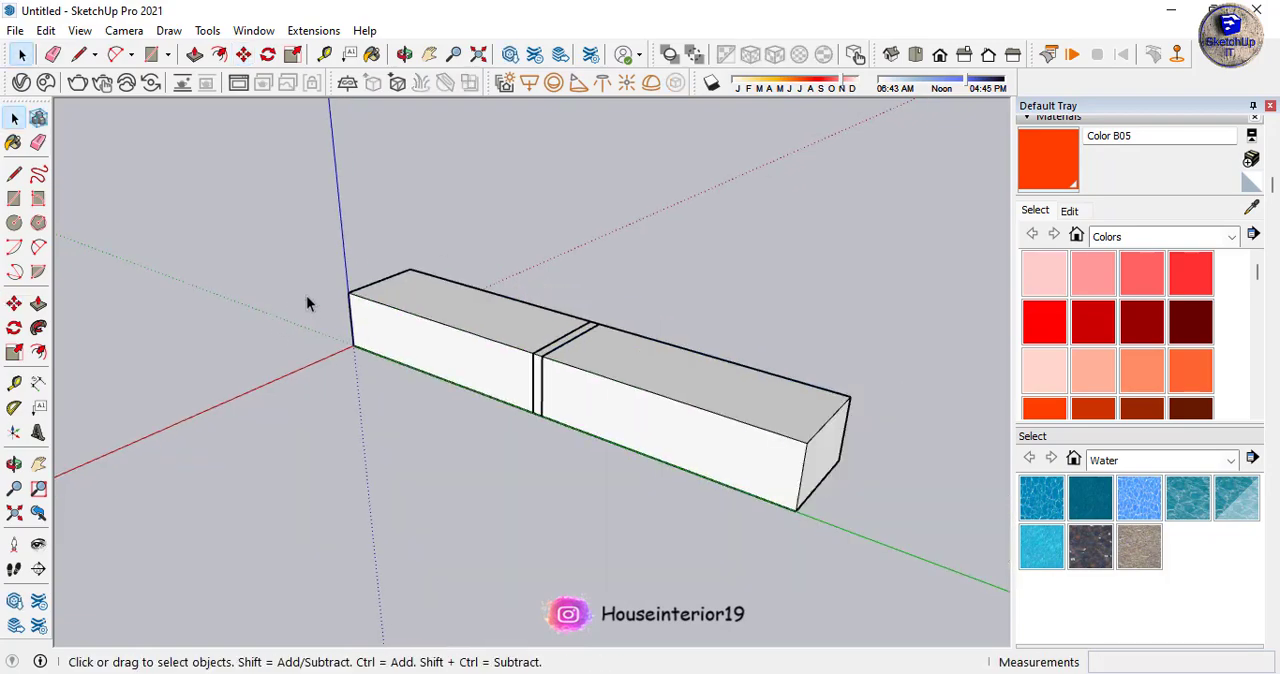
middle_click_drag(511, 343, 668, 545)
scroll(393, 265, "up", 2)
middle_click_drag(561, 417, 494, 226)
scroll(494, 276, "down", 3)
middle_click_drag(494, 276, 490, 364)
scroll(490, 364, "up", 5)
scroll(480, 258, "down", 3)
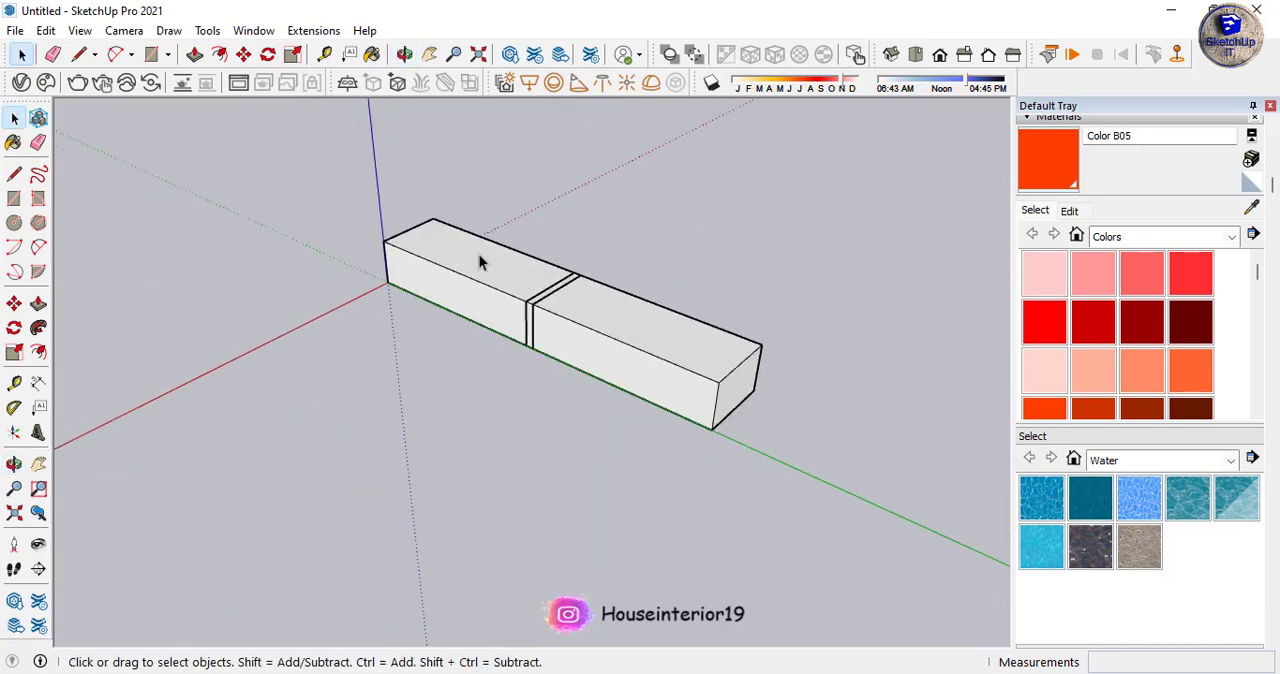
- Copy the second box together with the thin slab to a free spot past the end of the row
middle_click_drag(480, 258, 671, 403)
scroll(540, 331, "up", 5)
left_click(510, 322)
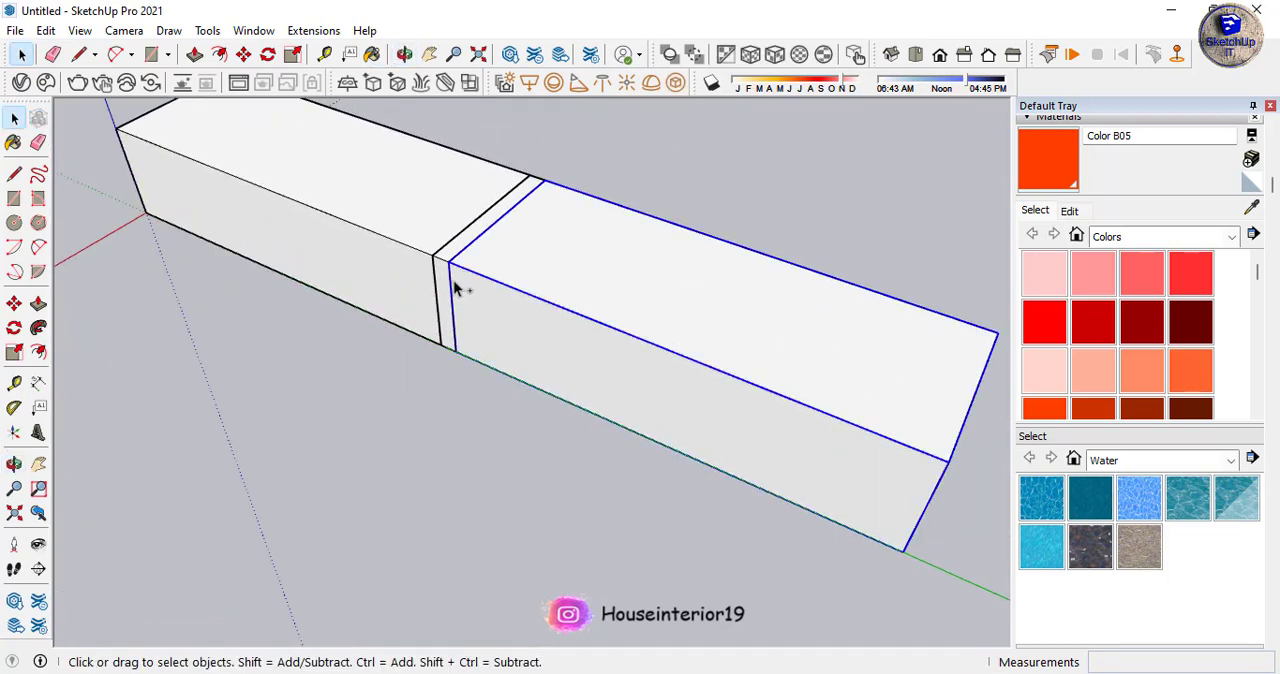
key("m")
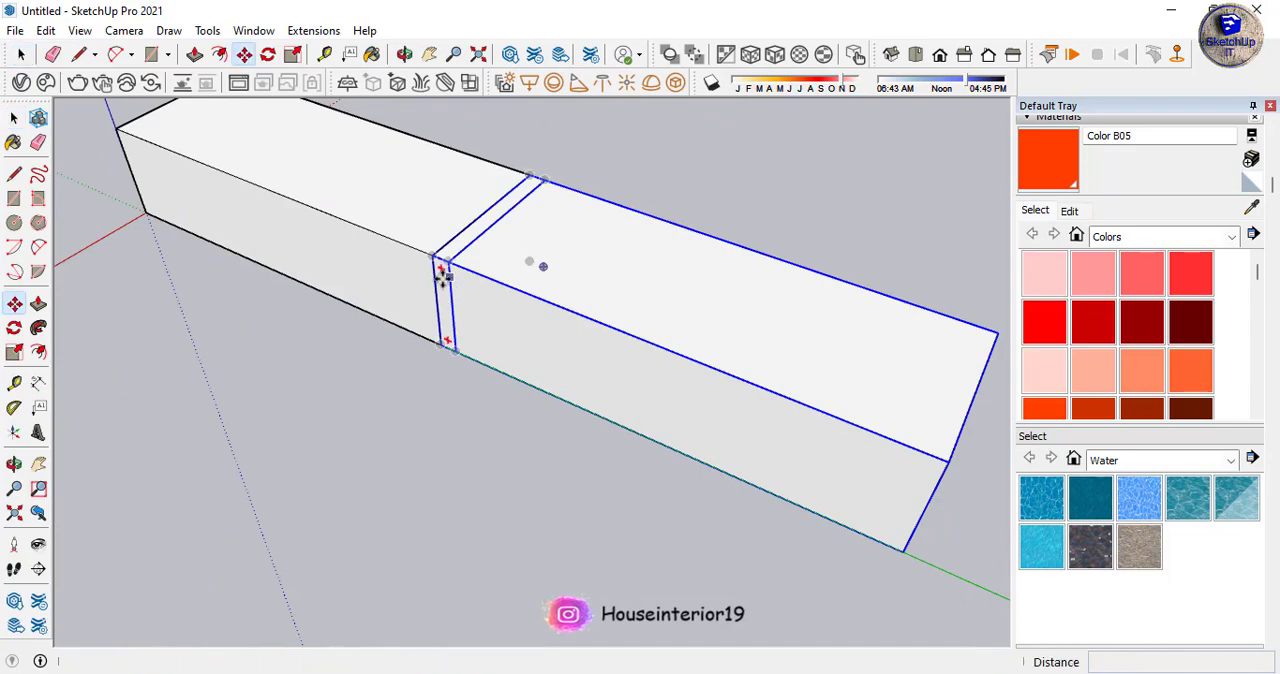
key("ctrl")
left_click(529, 176)
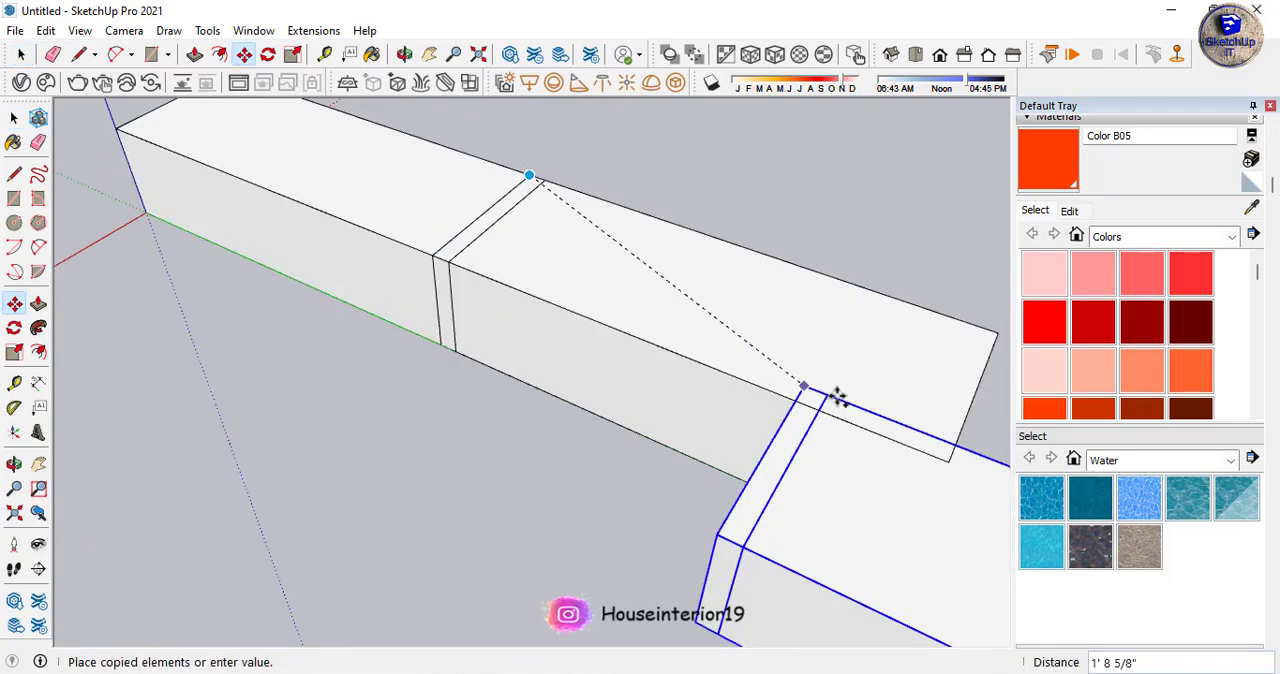
scroll(948, 458, "down", 1)
left_click(948, 458)
scroll(557, 234, "down", 6)
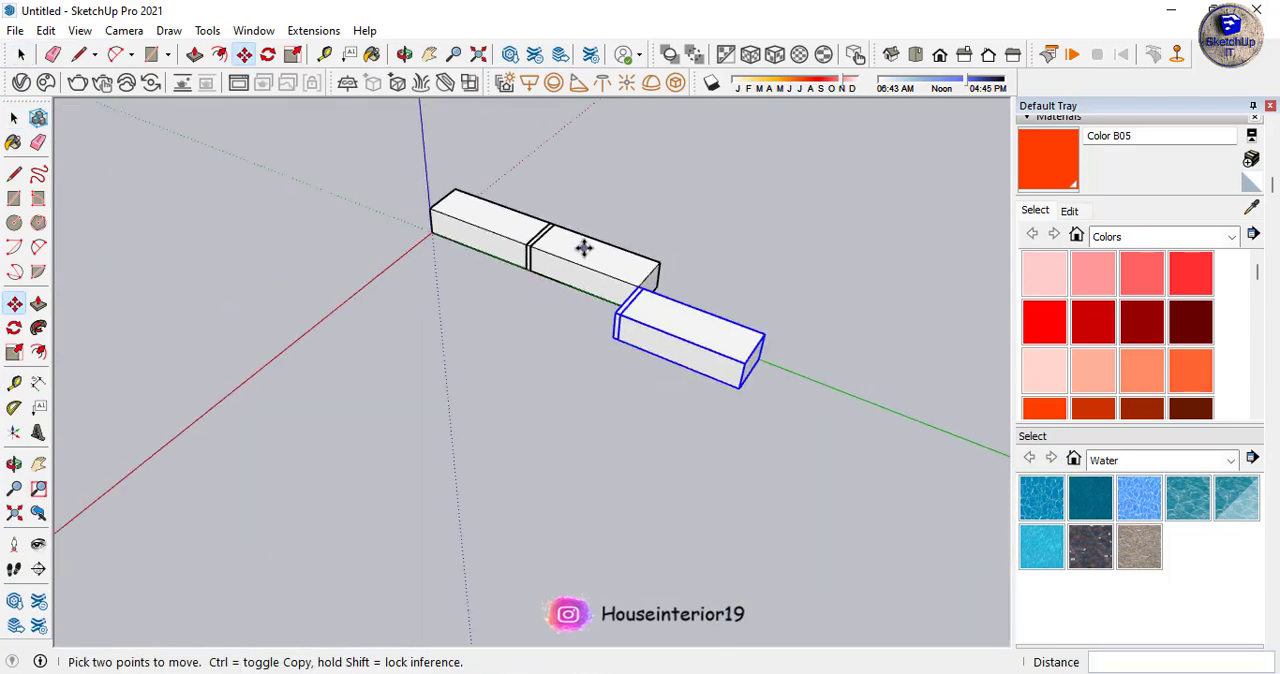
- Rotate the copied box and slab in the ground plane so they lie parallel to the red axis
middle_click_drag(586, 249, 651, 372)
scroll(651, 372, "up", 4)
key("q")
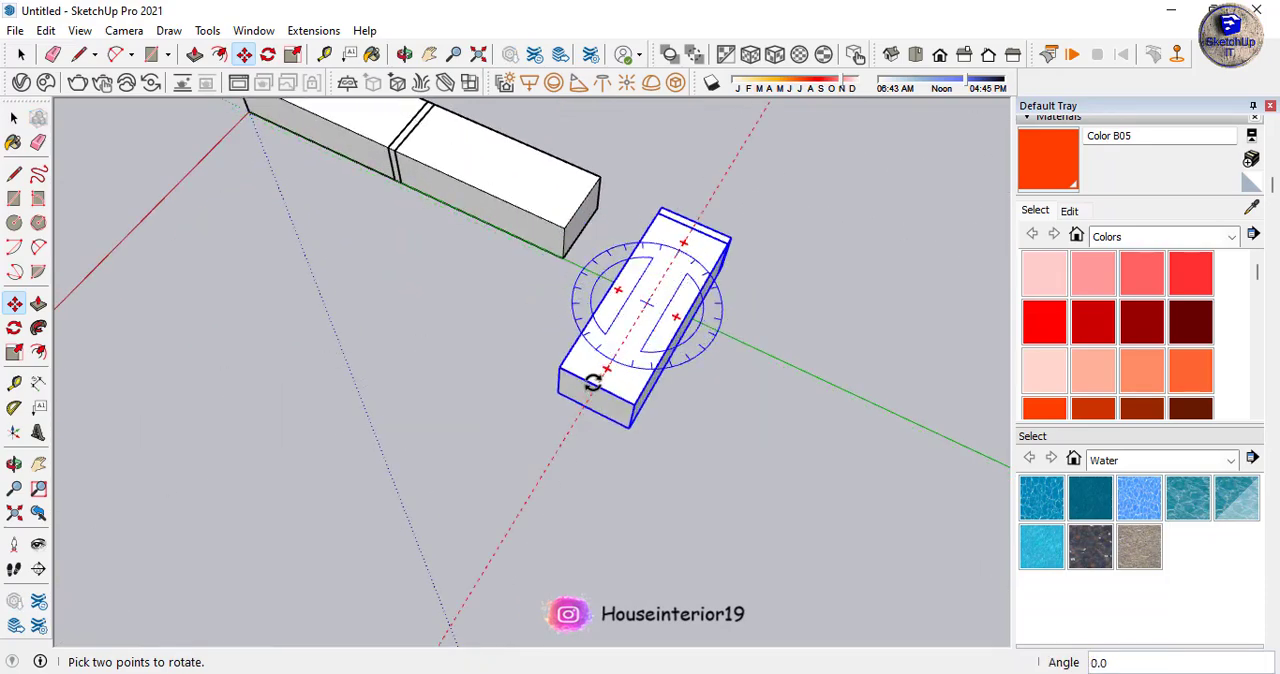
- Move the rotated box and slab against the side of the second box, flush with its end corner
key("m")
scroll(691, 280, "up", 3)
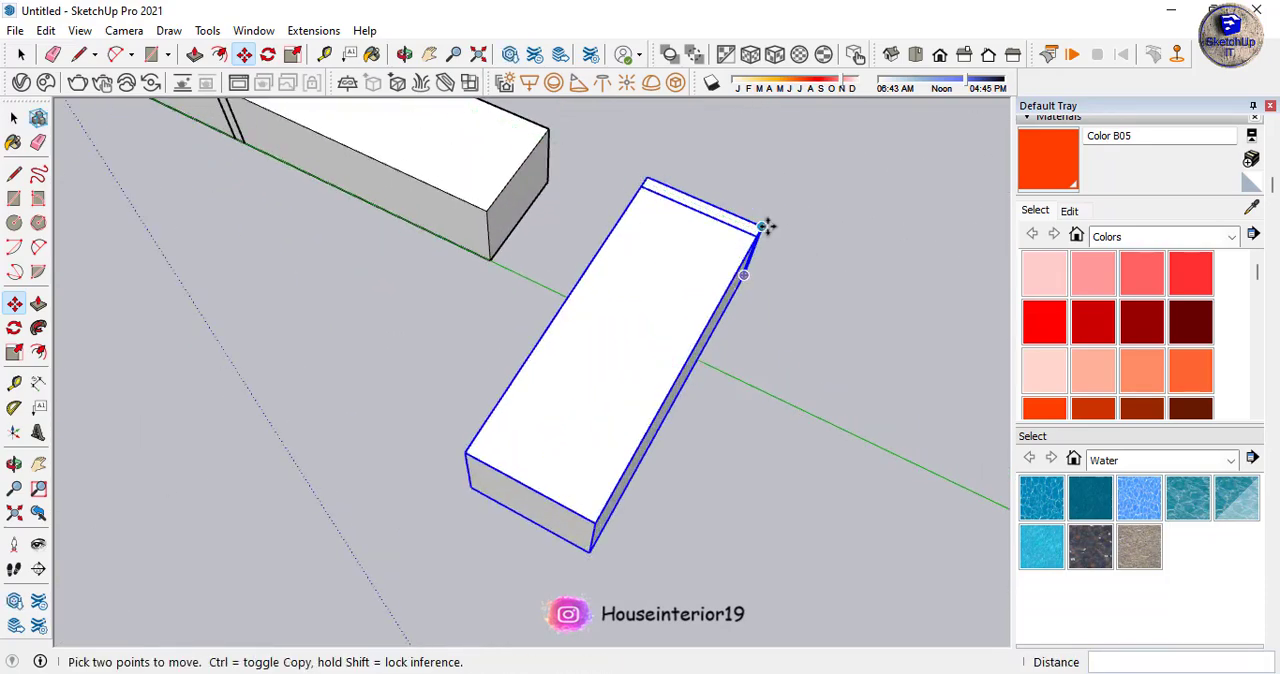
left_click(763, 226)
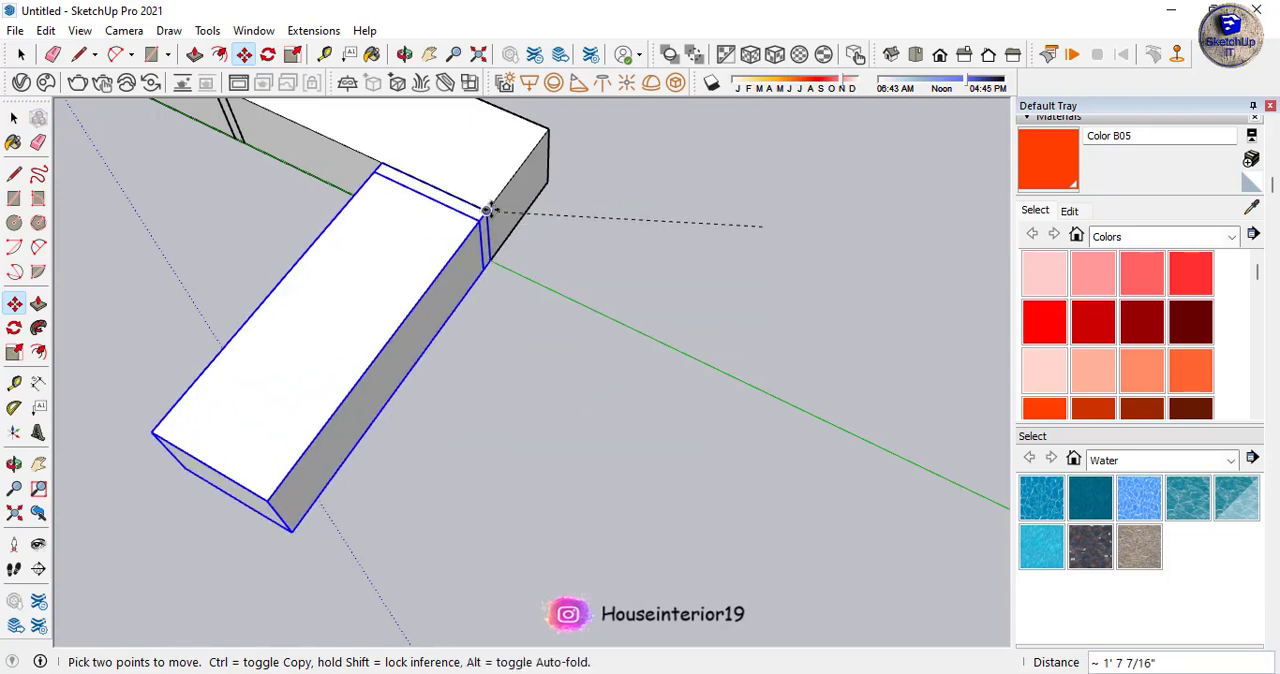
scroll(573, 402, "down", 3)
middle_click_drag(574, 403, 571, 340)
key("space")
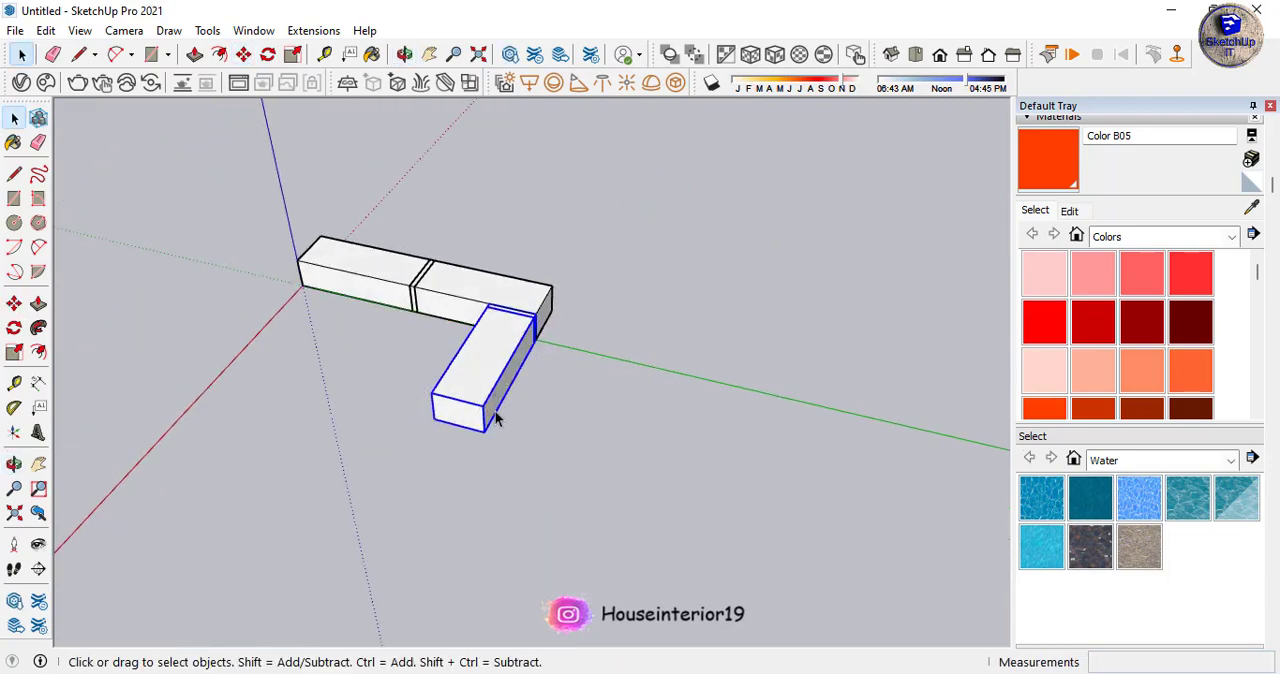
- Copy the thin joint slab of the rotated box along the red axis so it sits against the box's free end
scroll(407, 420, "up", 2)
middle_click_drag(407, 420, 430, 375)
scroll(537, 294, "up", 4)
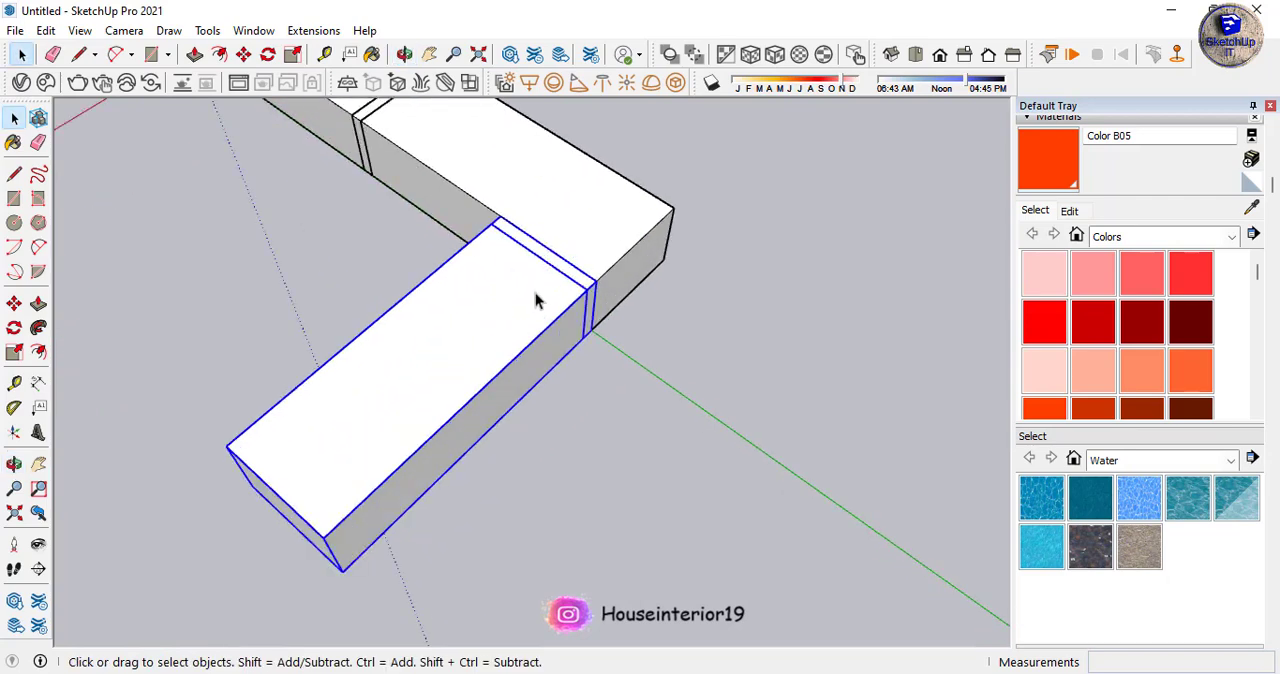
left_click(587, 281)
key("m")
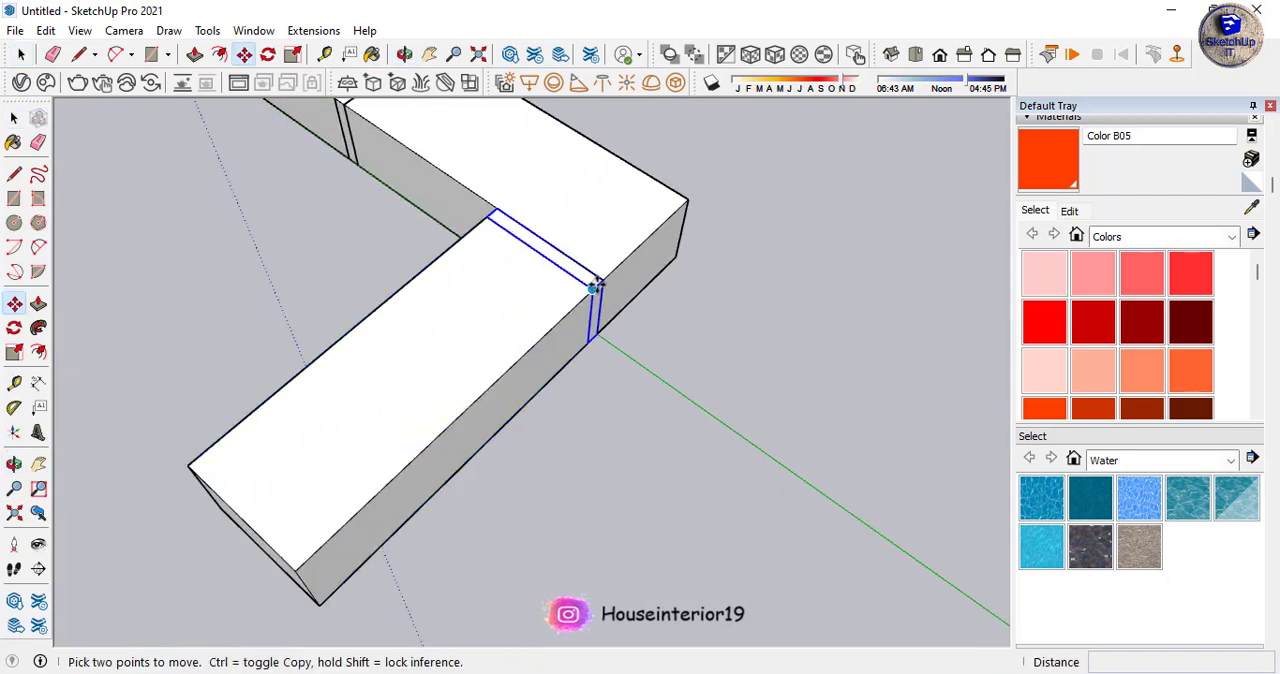
left_click(602, 280)
key("ctrl")
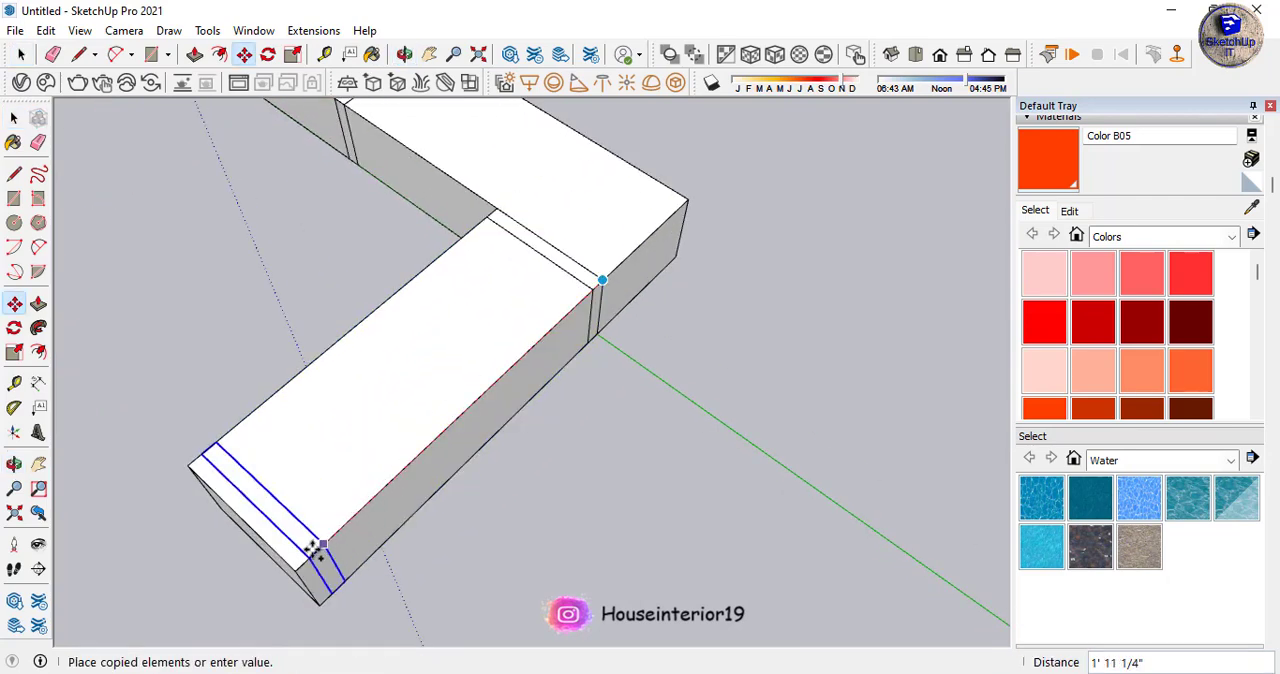
left_click(293, 572)
scroll(589, 394, "down", 4)
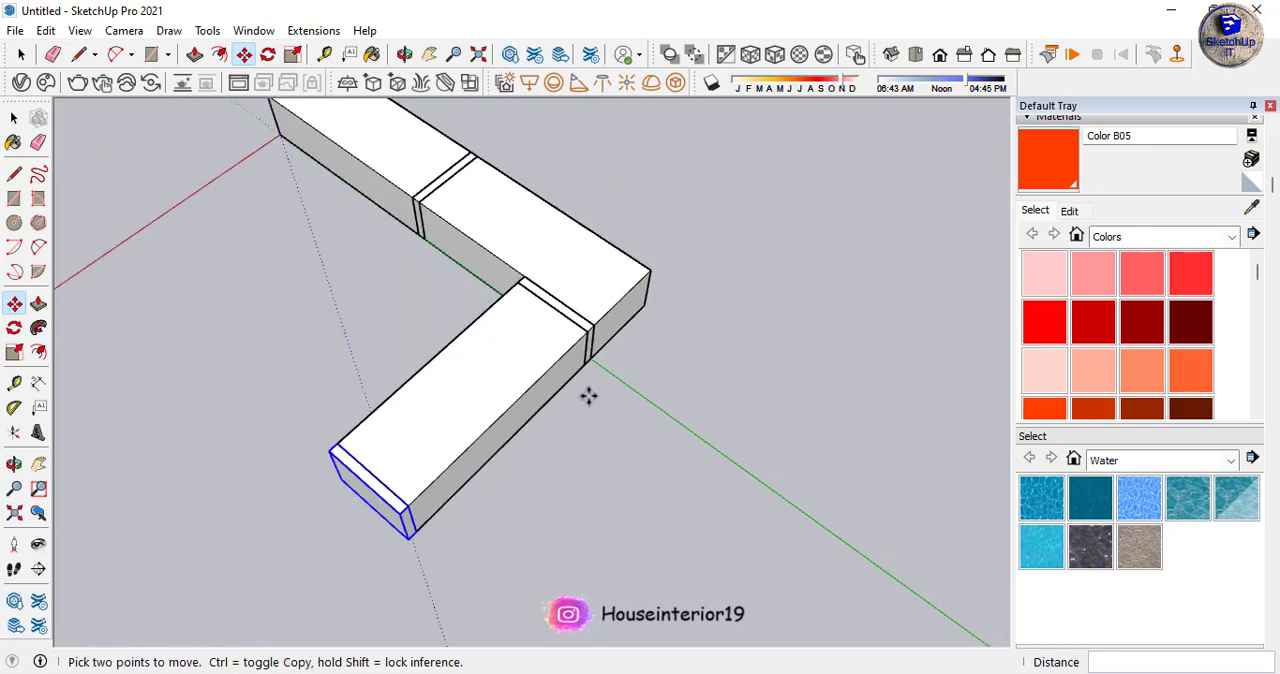
- Copy the rotated box with both its end slabs along the green axis, flush with the row's opposite end corner
middle_click_drag(589, 394, 524, 380)
key("space")
scroll(545, 404, "up", 4)
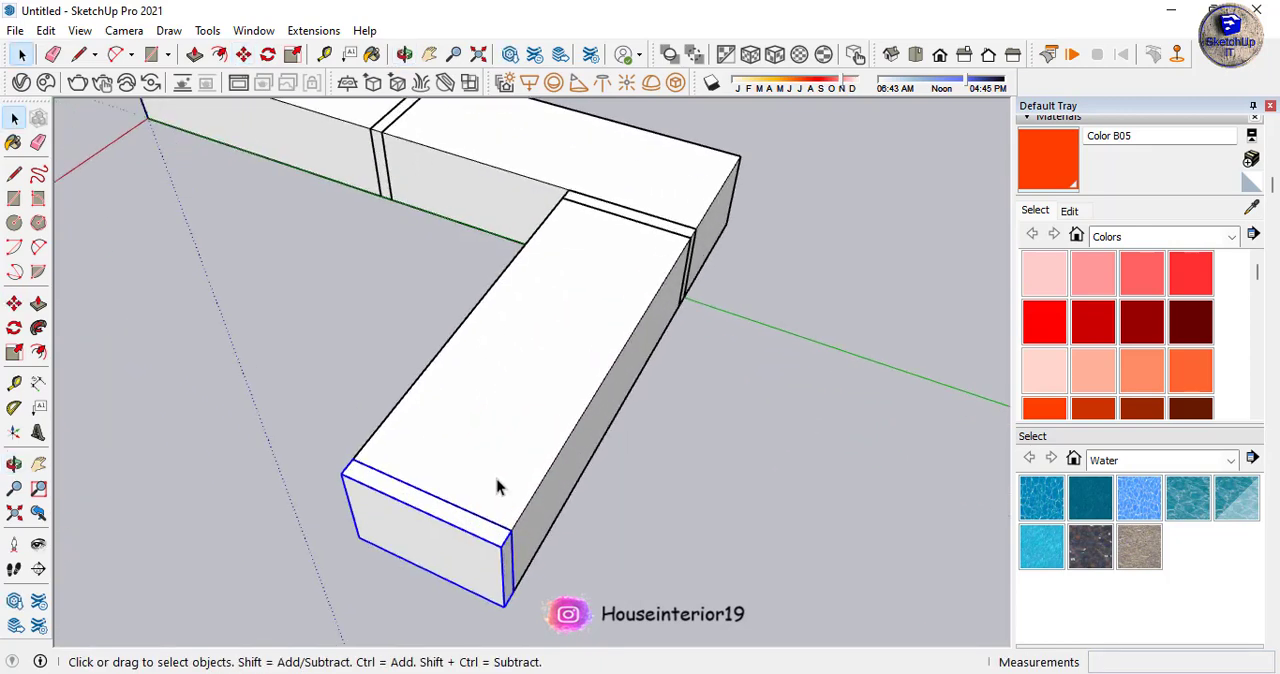
scroll(697, 200, "up", 2)
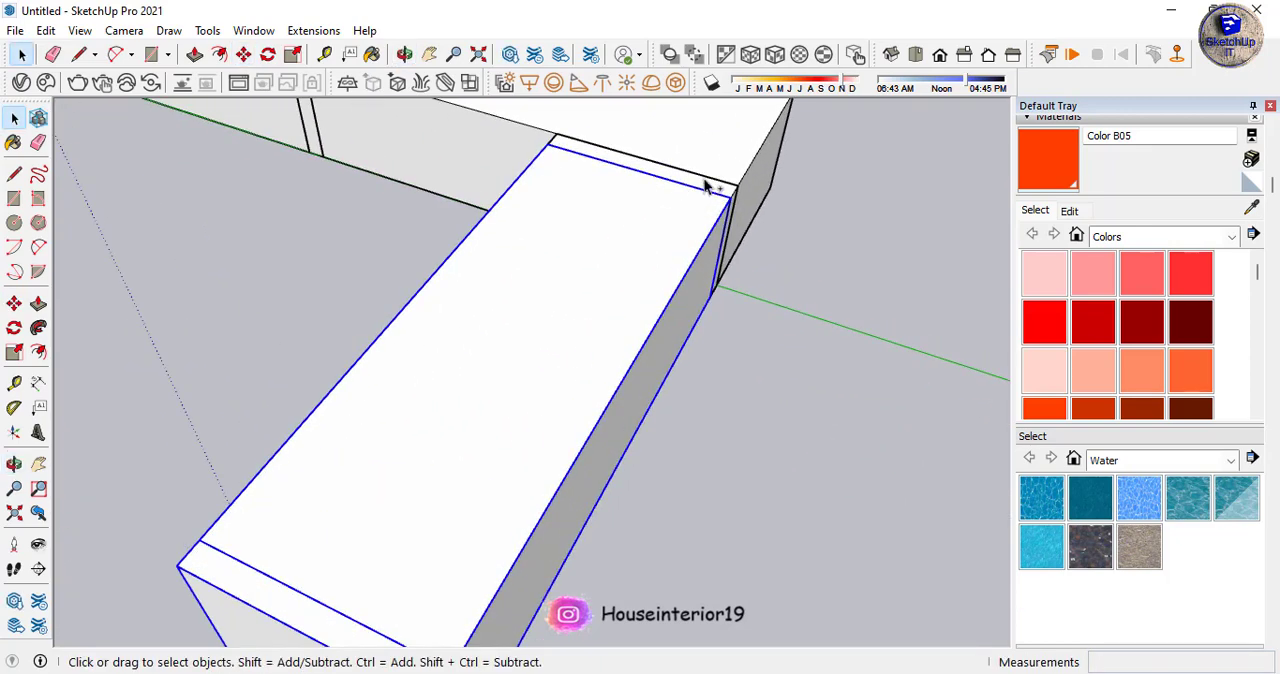
scroll(738, 262, "down", 5)
key("m")
scroll(738, 250, "up", 2)
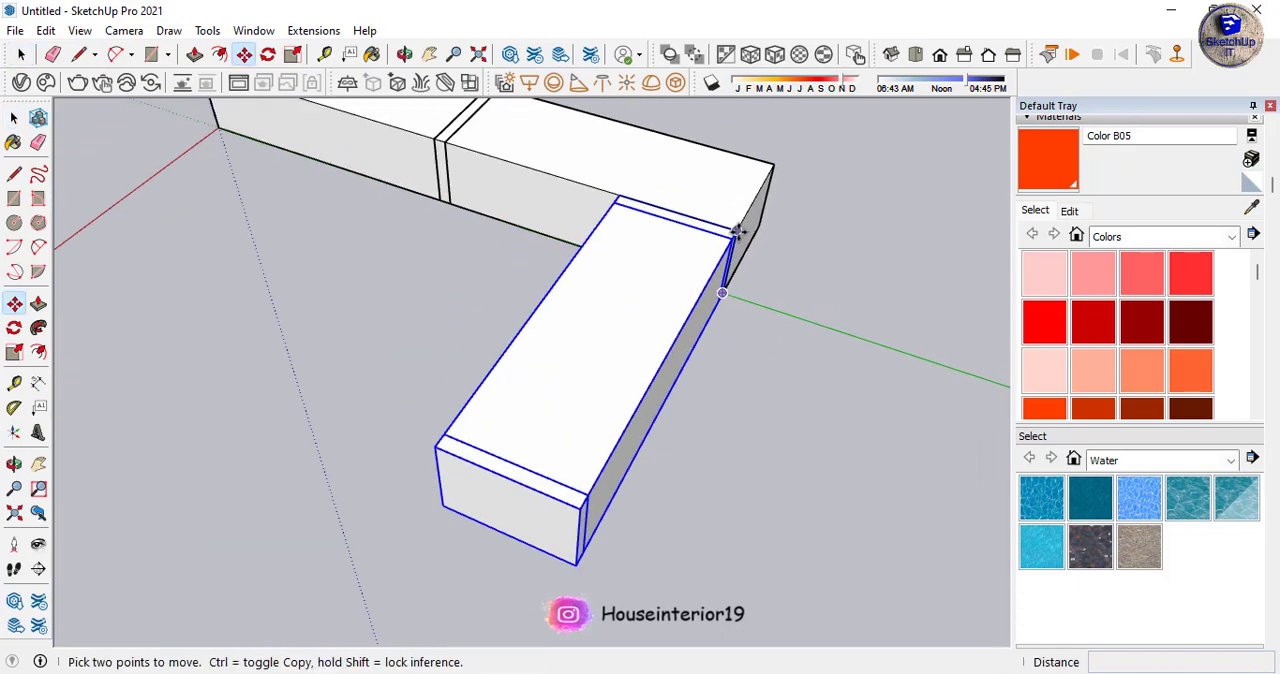
key("ctrl")
left_click(737, 231)
scroll(720, 240, "down", 3)
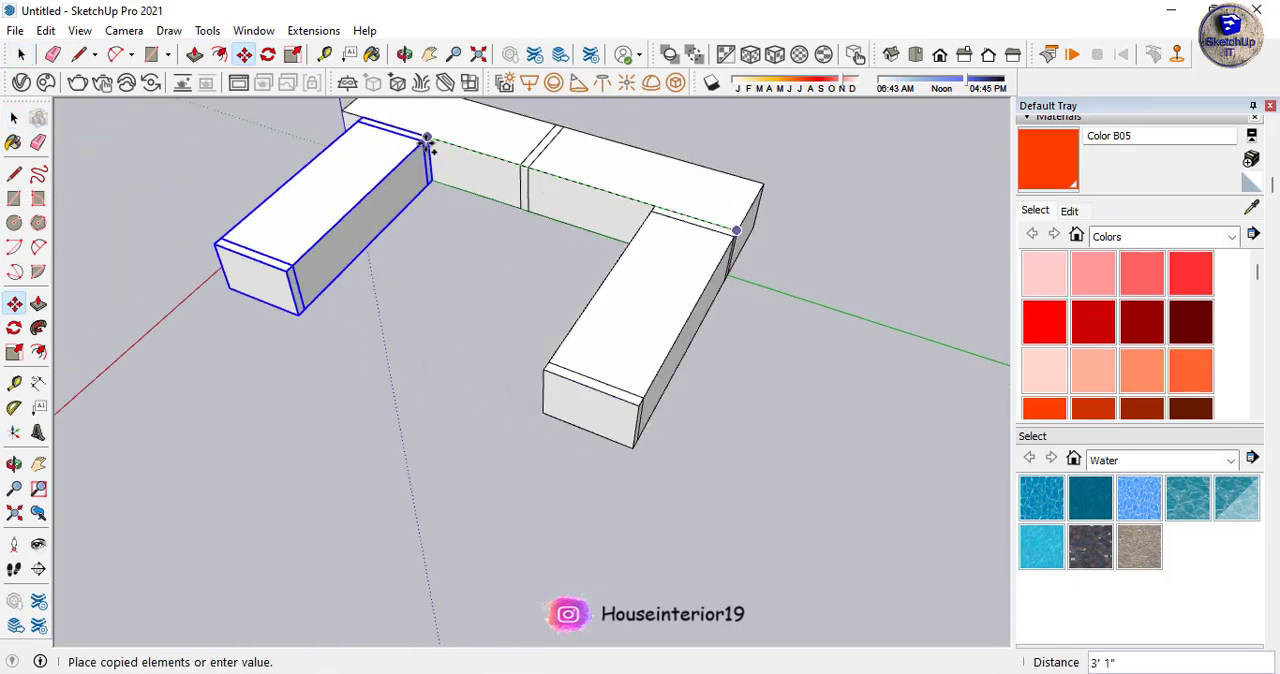
left_click(430, 186)
middle_click_drag(452, 211, 329, 320)
scroll(160, 440, "up", 4)
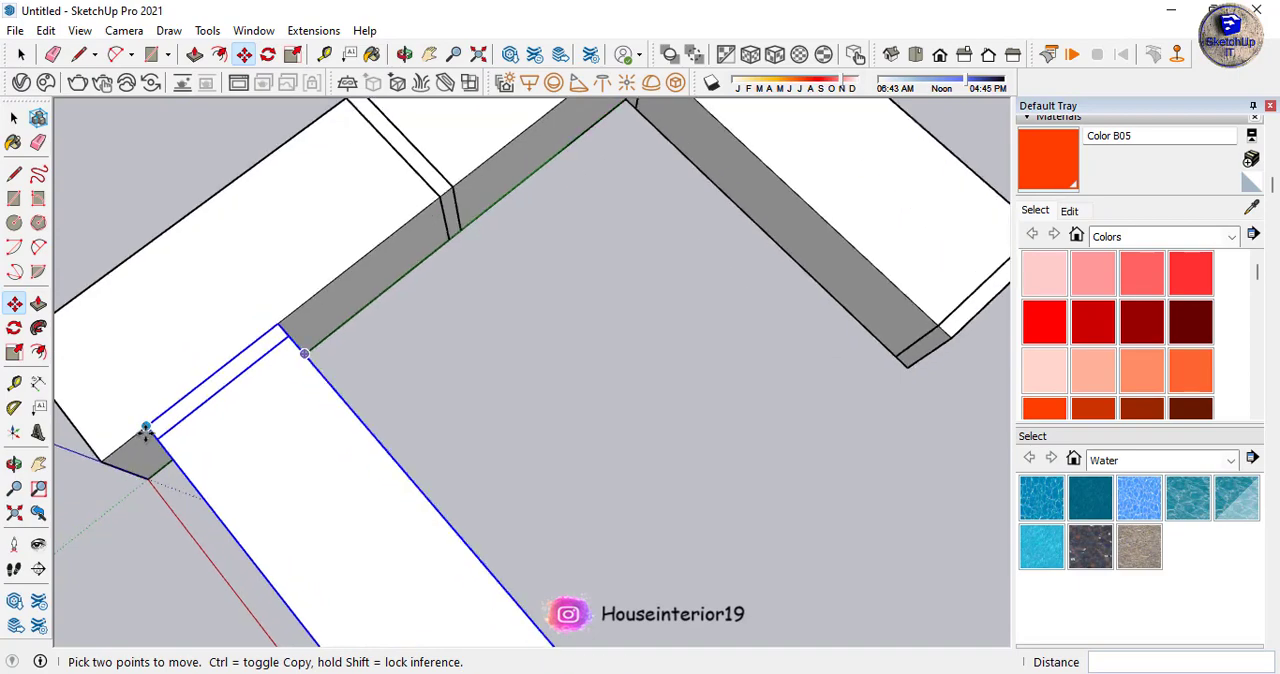
scroll(472, 322, "down", 5)
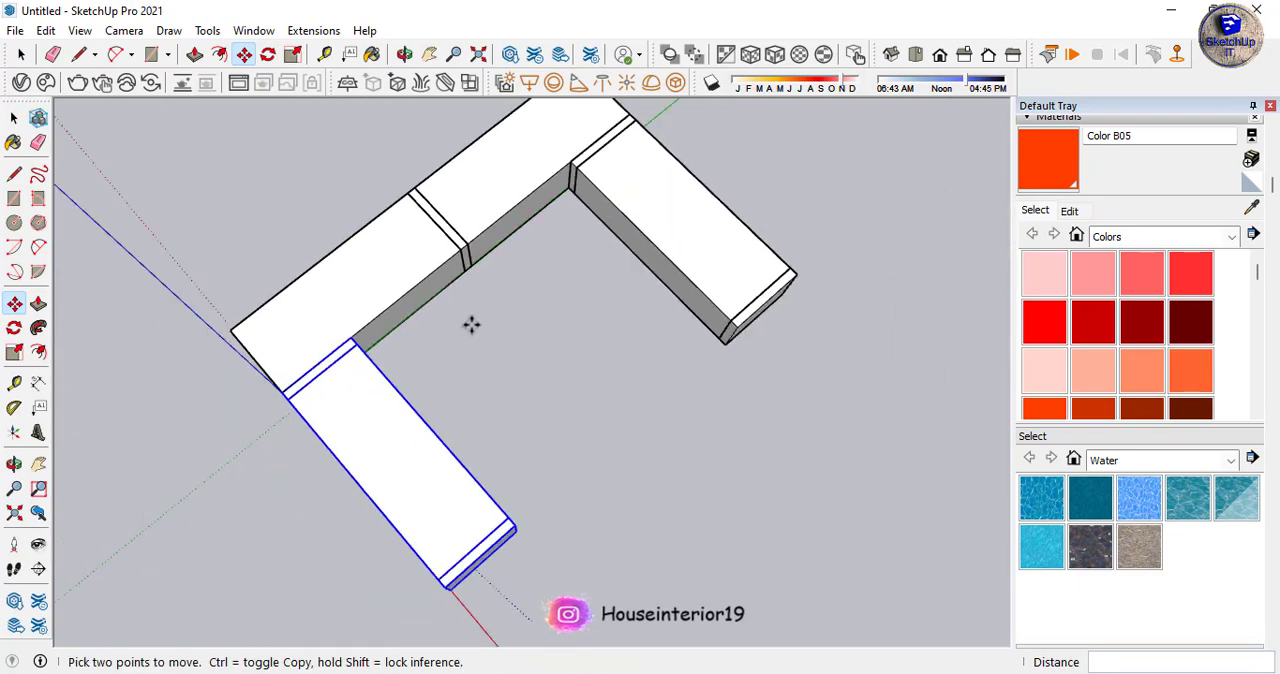
- Copy the two-box row with its middle slab 2' 11" along the red axis to close the rectangular frame
middle_click_drag(740, 357, 480, 300)
scroll(718, 364, "up", 2)
key("space")
scroll(668, 362, "up", 2)
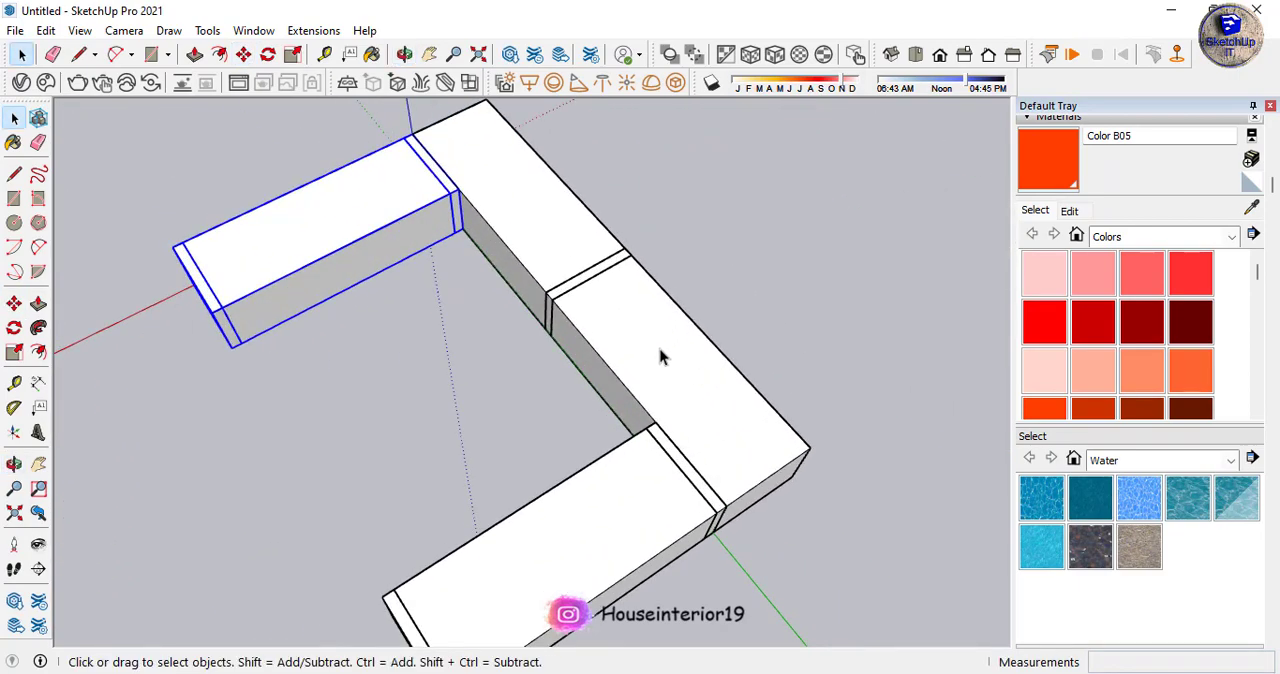
left_click(563, 283)
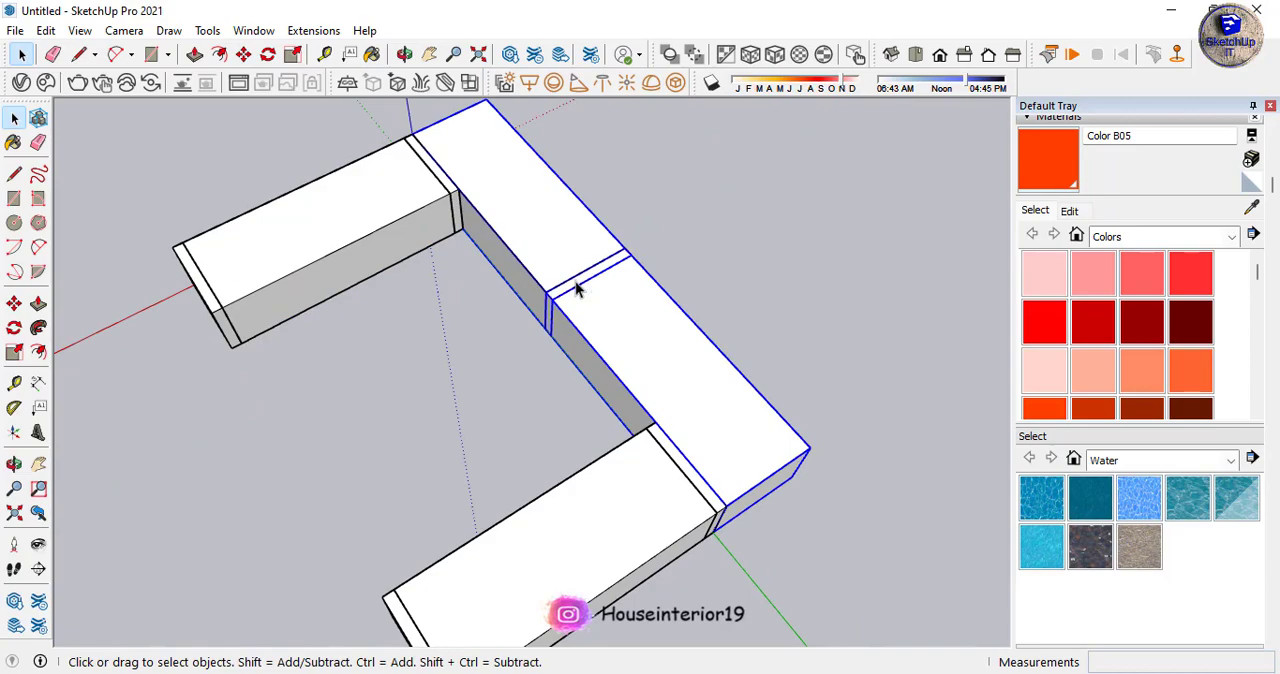
key("m")
scroll(474, 368, "down", 6)
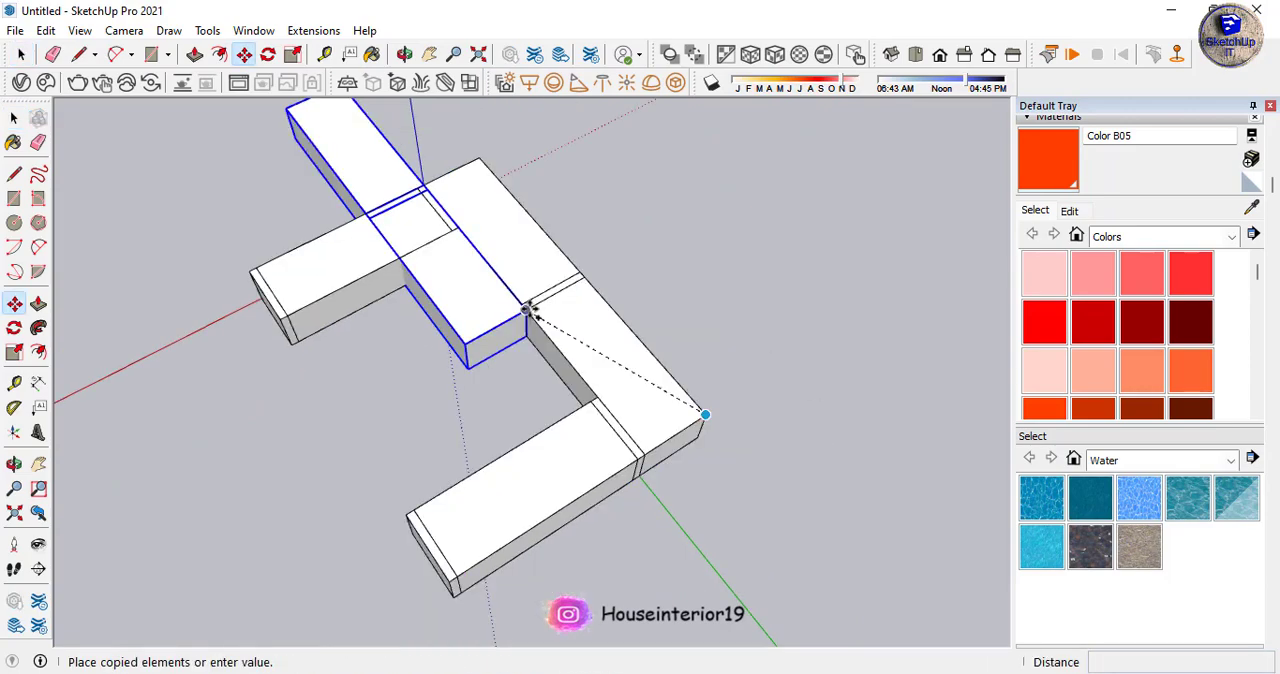
scroll(492, 440, "up", 6)
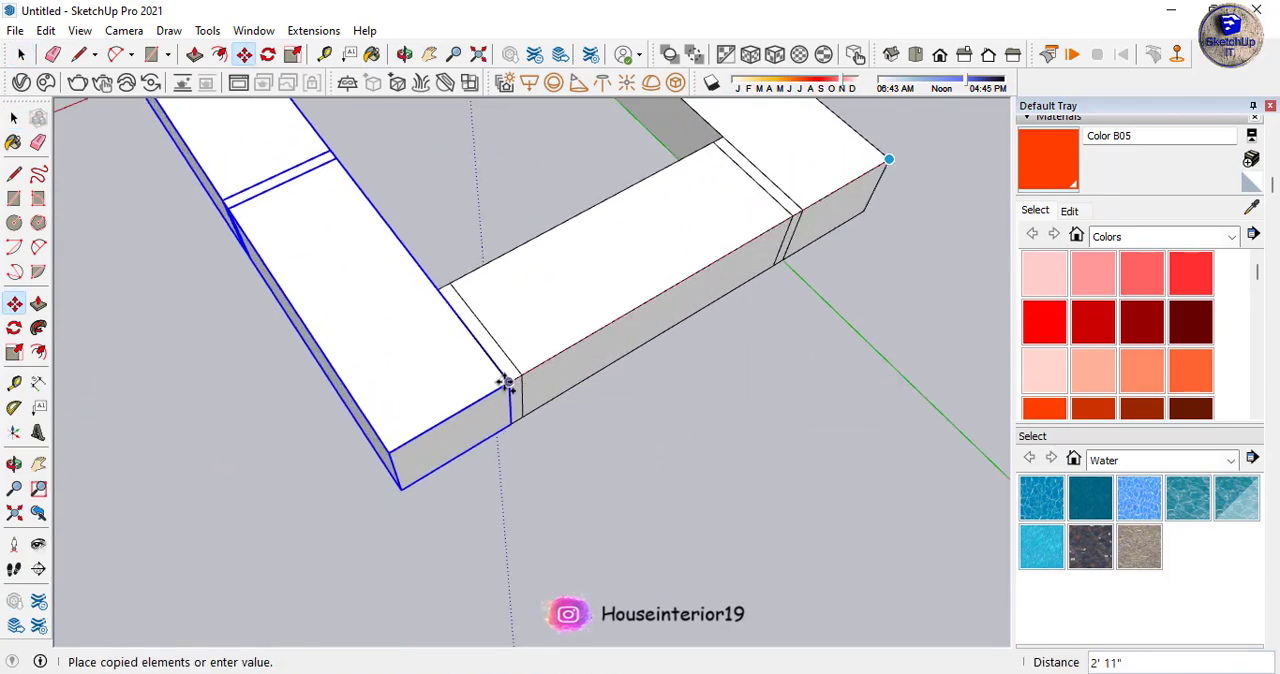
left_click(510, 382)
key("space")
left_click(604, 462)
scroll(755, 434, "down", 5)
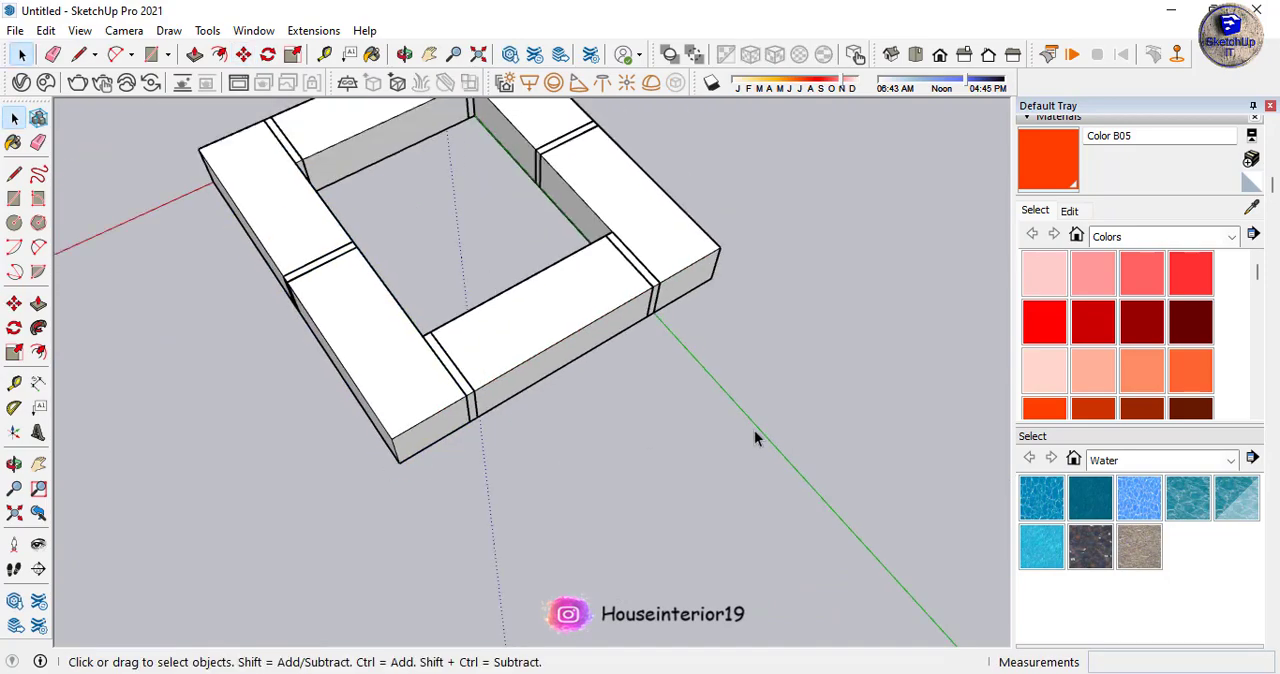
- Measure the frame's overall depth along the red axis and overall width along the green axis with the Tape Measure
middle_click_drag(649, 494, 634, 400)
scroll(651, 403, "up", 3)
key("t")
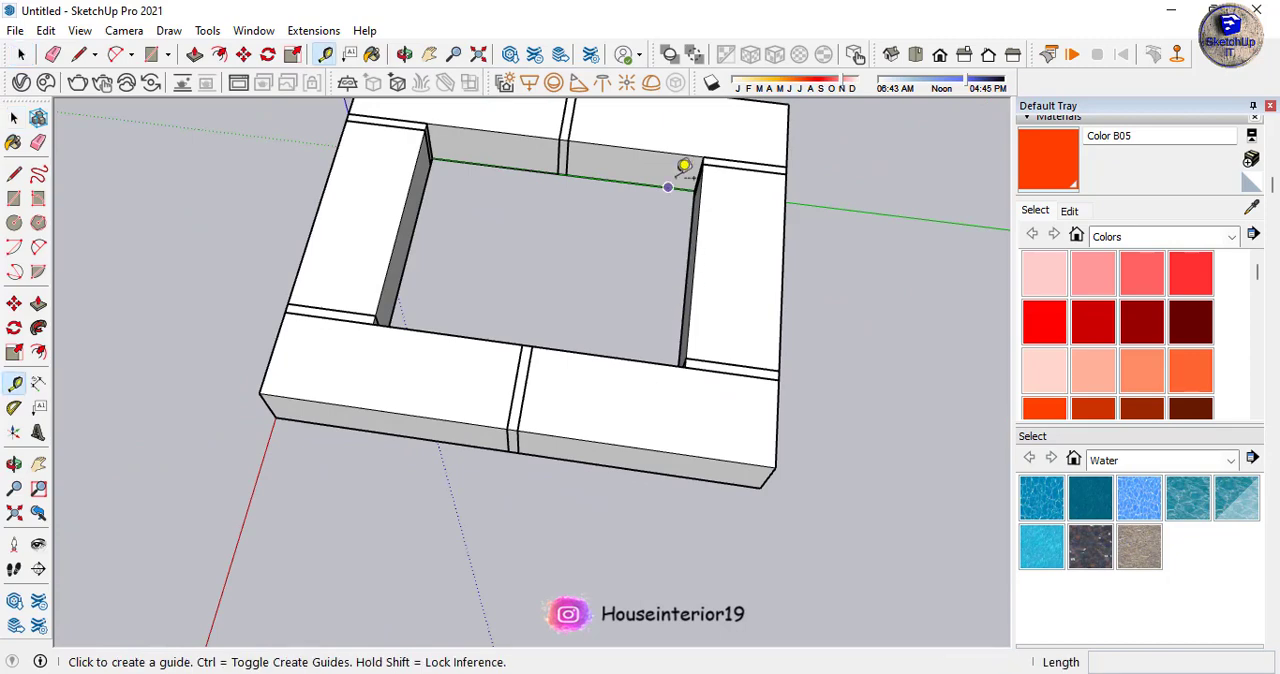
scroll(717, 297, "down", 3)
left_click(666, 182)
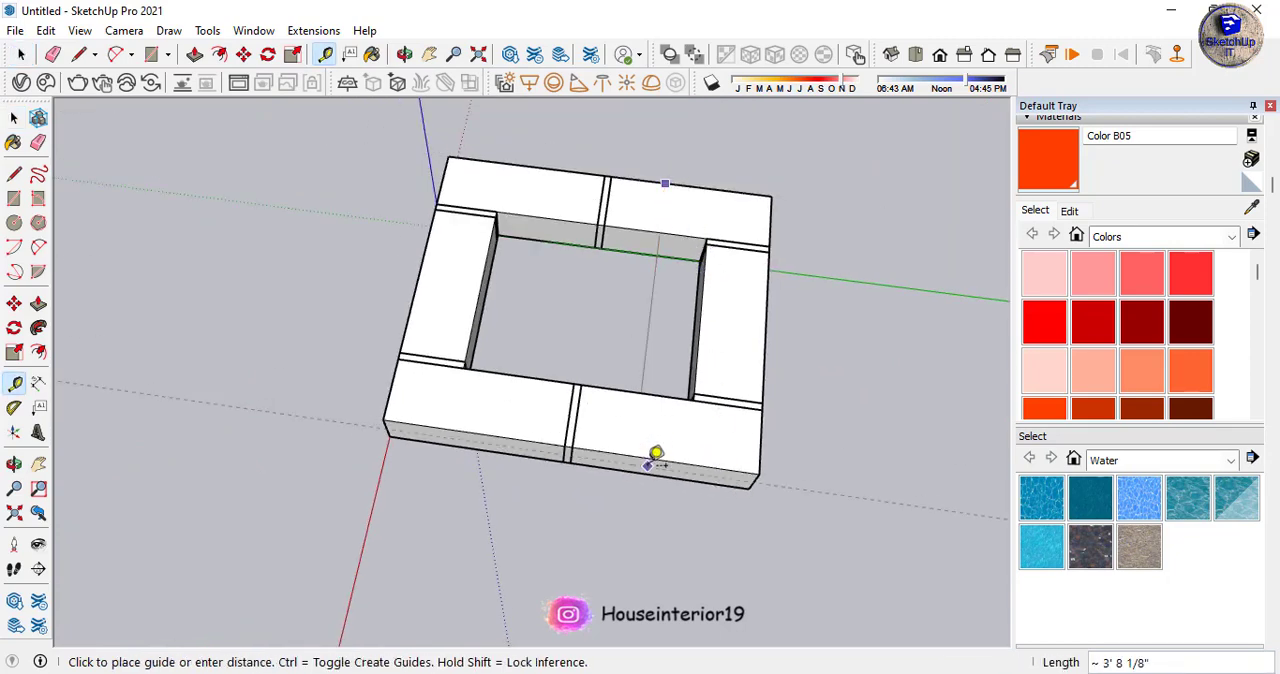
left_click(652, 450)
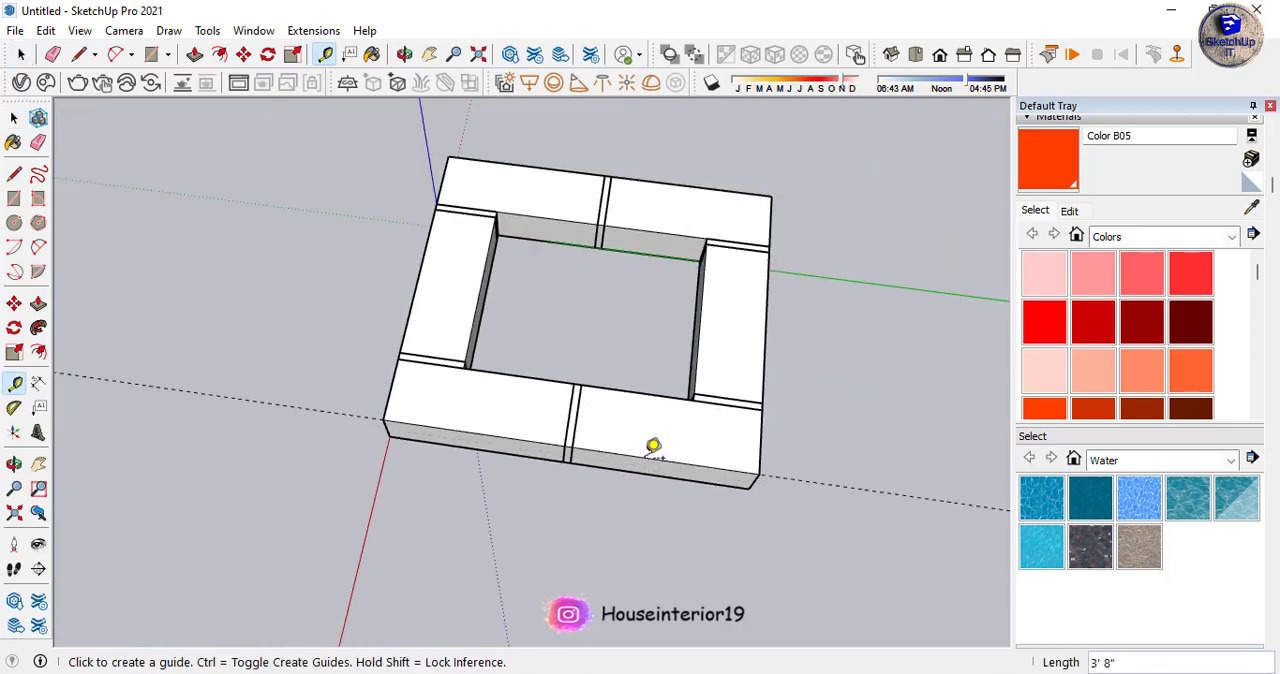
left_click(764, 350)
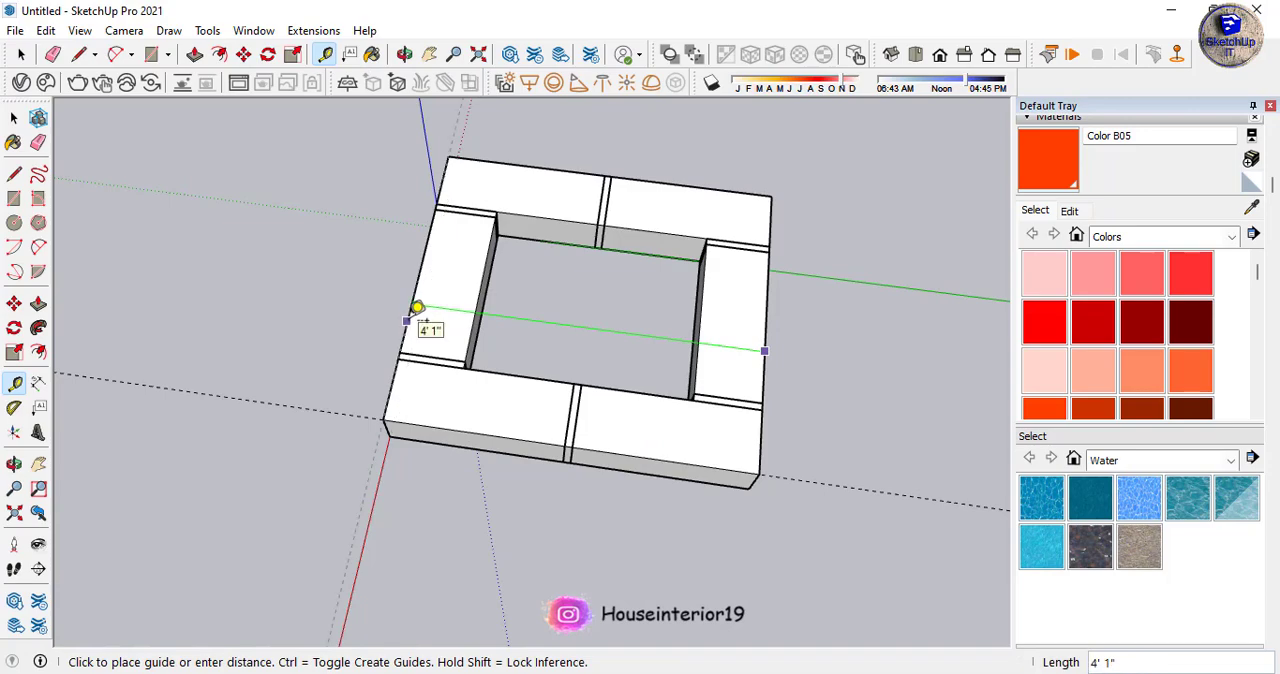
key("space")
- Delete the guide line along the frame's outer edge
scroll(640, 460, "down", 3)
middle_click_drag(668, 460, 600, 346)
scroll(569, 392, "up", 4)
middle_click_drag(569, 392, 670, 487)
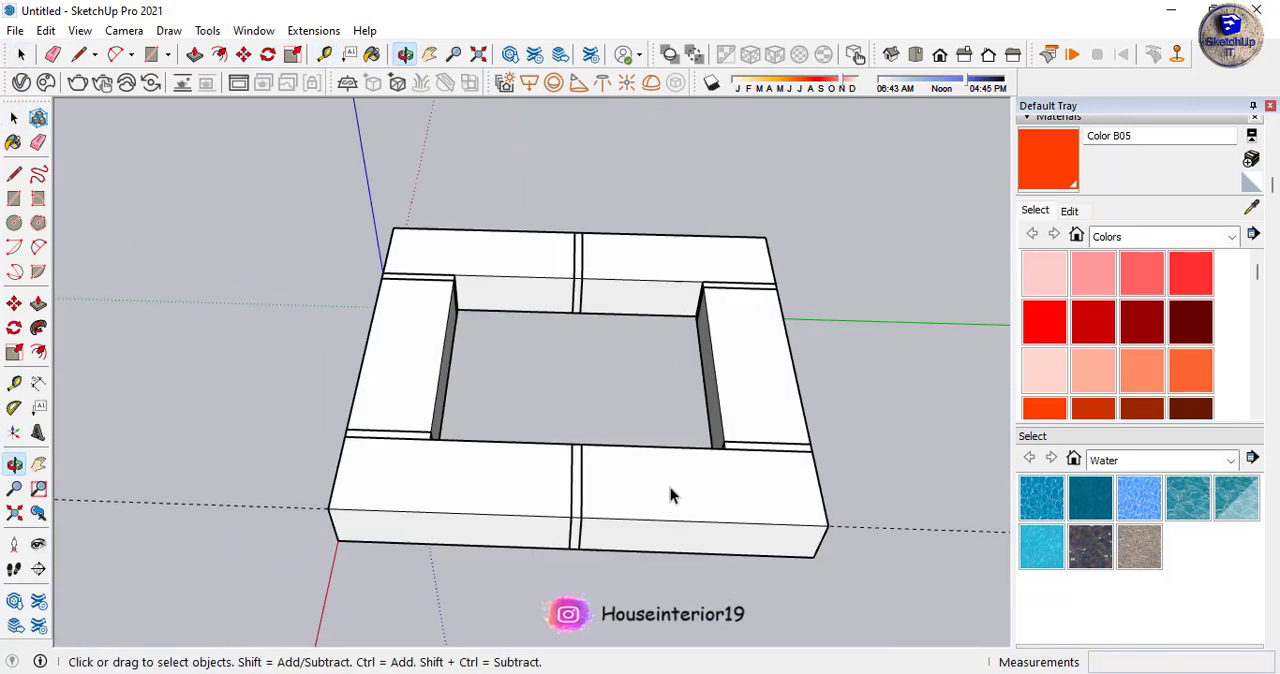
scroll(512, 380, "down", 3)
middle_click_drag(613, 422, 687, 384)
scroll(687, 386, "up", 4)
scroll(530, 412, "down", 3)
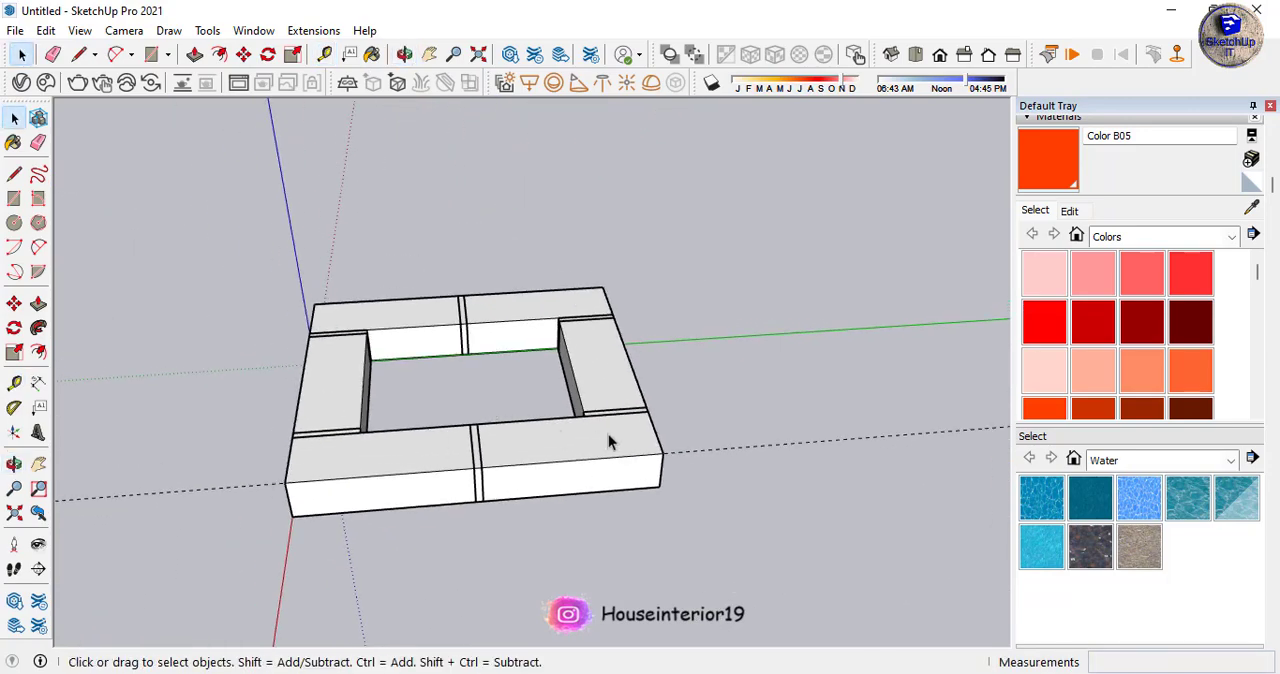
middle_click_drag(608, 434, 677, 205)
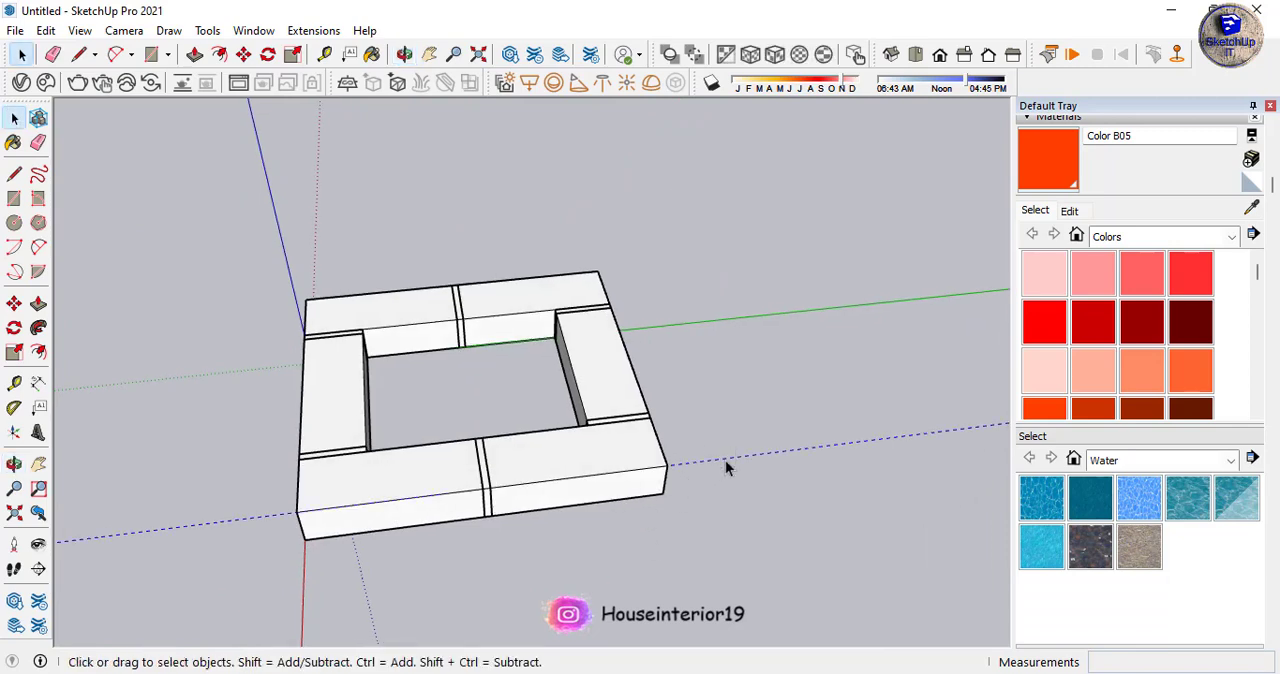
middle_click_drag(725, 460, 550, 505)
scroll(626, 400, "down", 3)
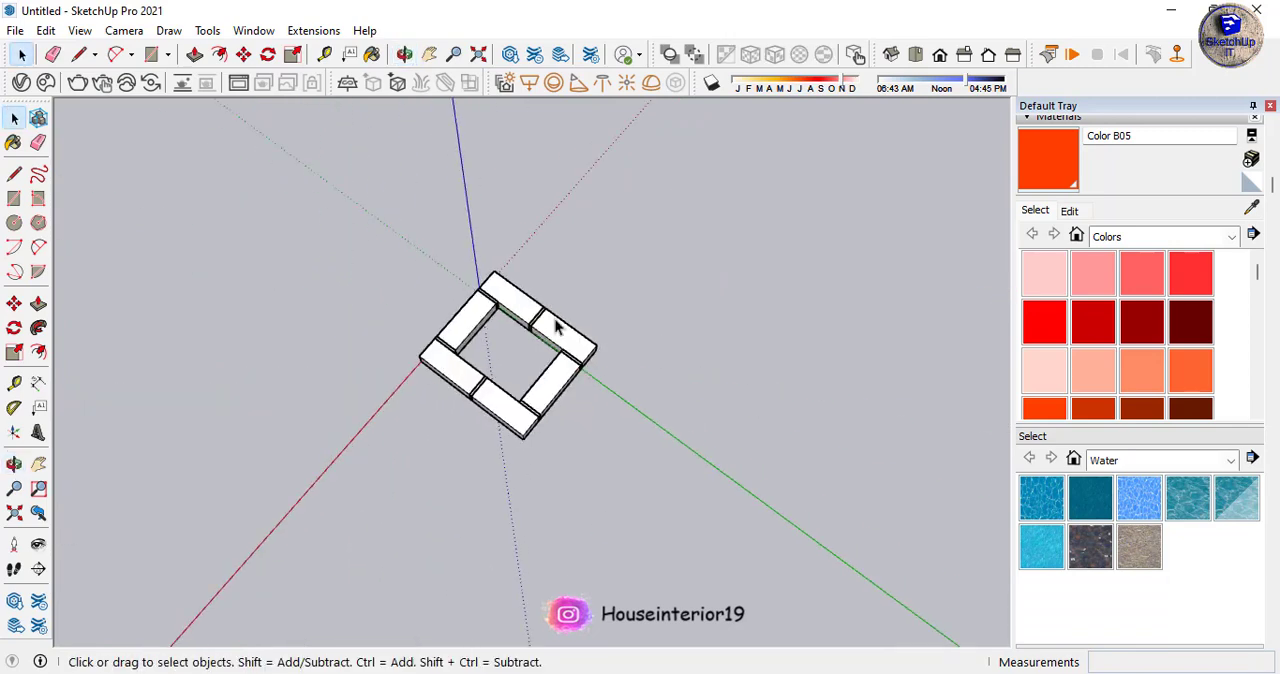
- Select the whole frame and place a guide 4'1" from the outer edge lying along the green axis side
scroll(547, 518, "up", 3)
left_click_drag(547, 510, 412, 512)
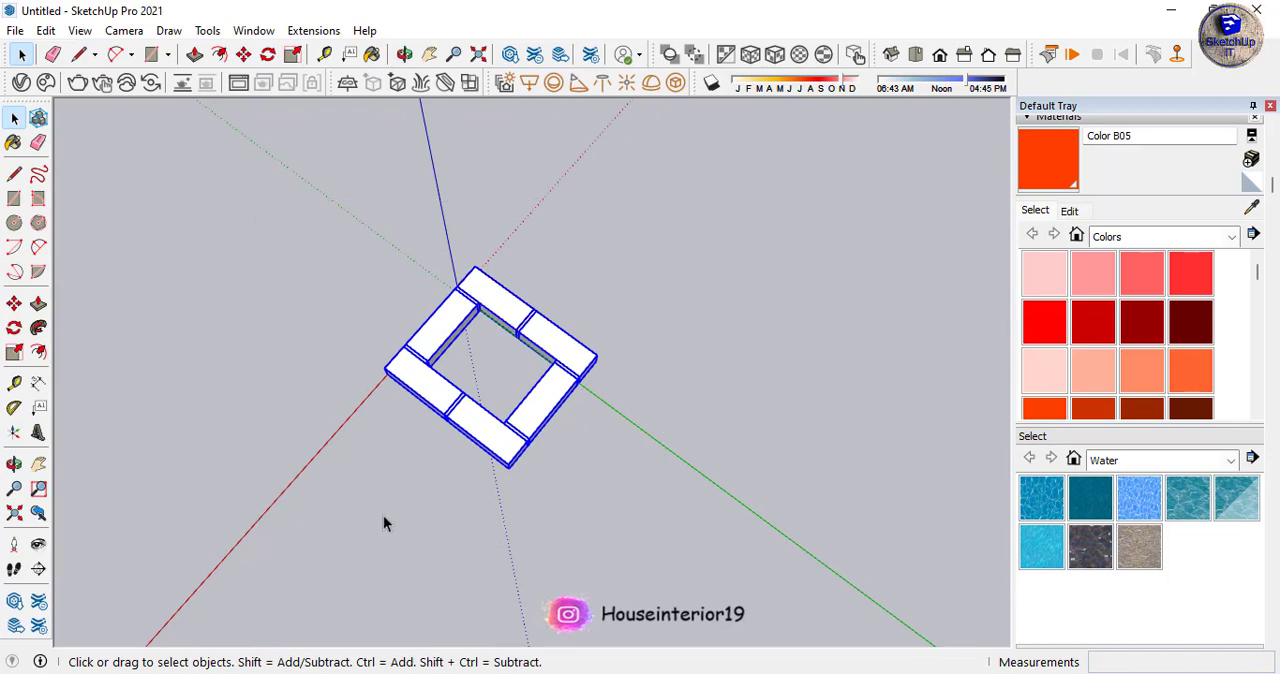
scroll(385, 517, "up", 2)
key("t")
left_click(626, 242)
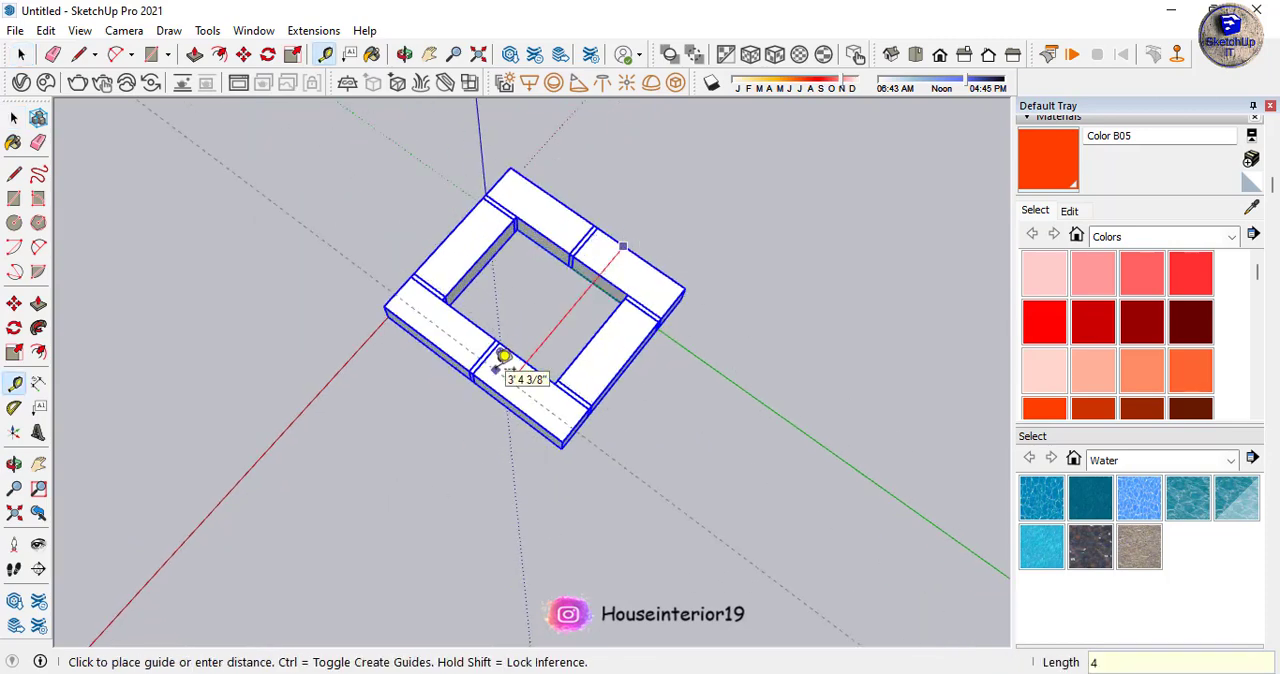
type("4'1\"")
key("Return")
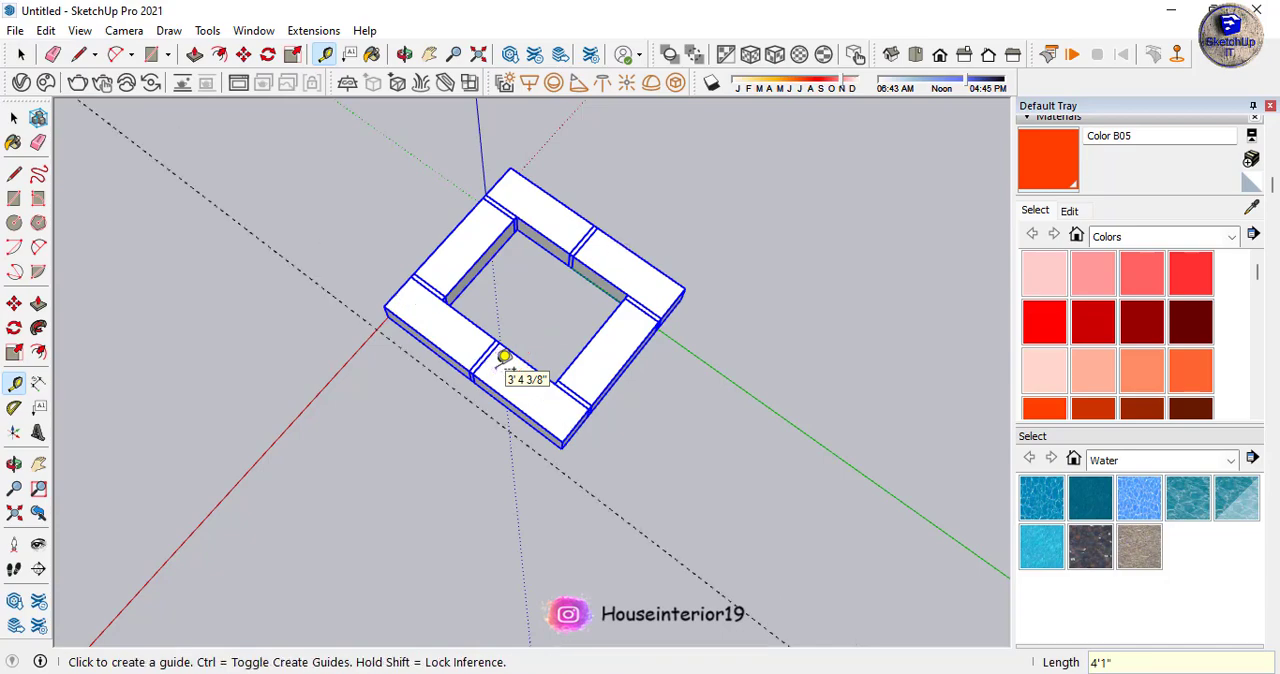
- Scale the whole frame along the red axis until its outer side meets the 4'1" guide
key("s")
scroll(486, 392, "up", 5)
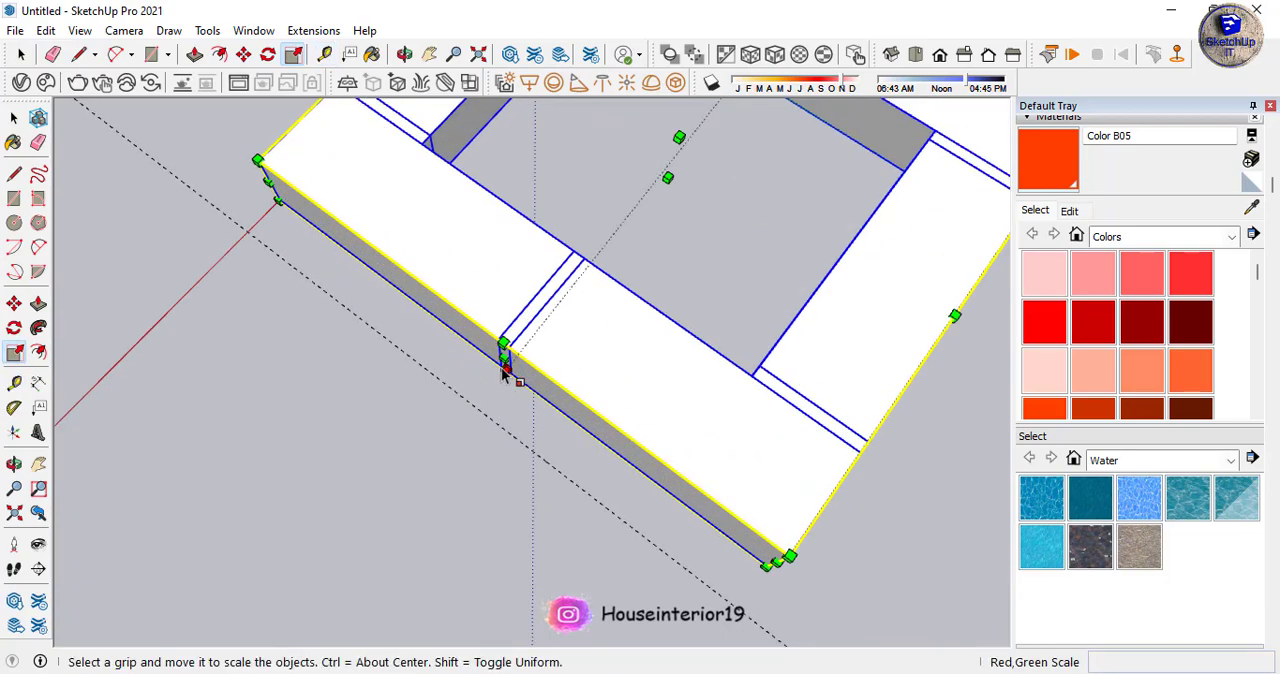
left_click_drag(504, 357, 498, 422)
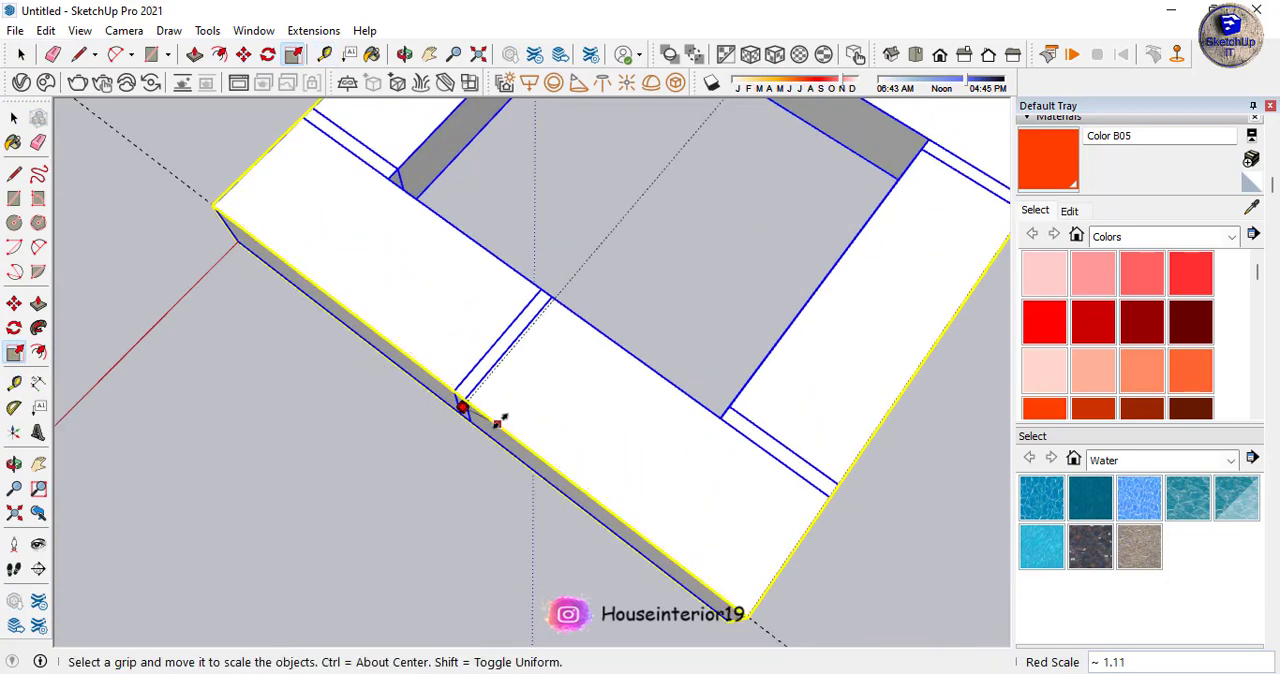
scroll(498, 422, "down", 6)
- Delete the 4'1" guide beside the scaled frame
middle_click_drag(434, 491, 110, 460)
left_click(559, 491)
scroll(505, 445, "down", 3)
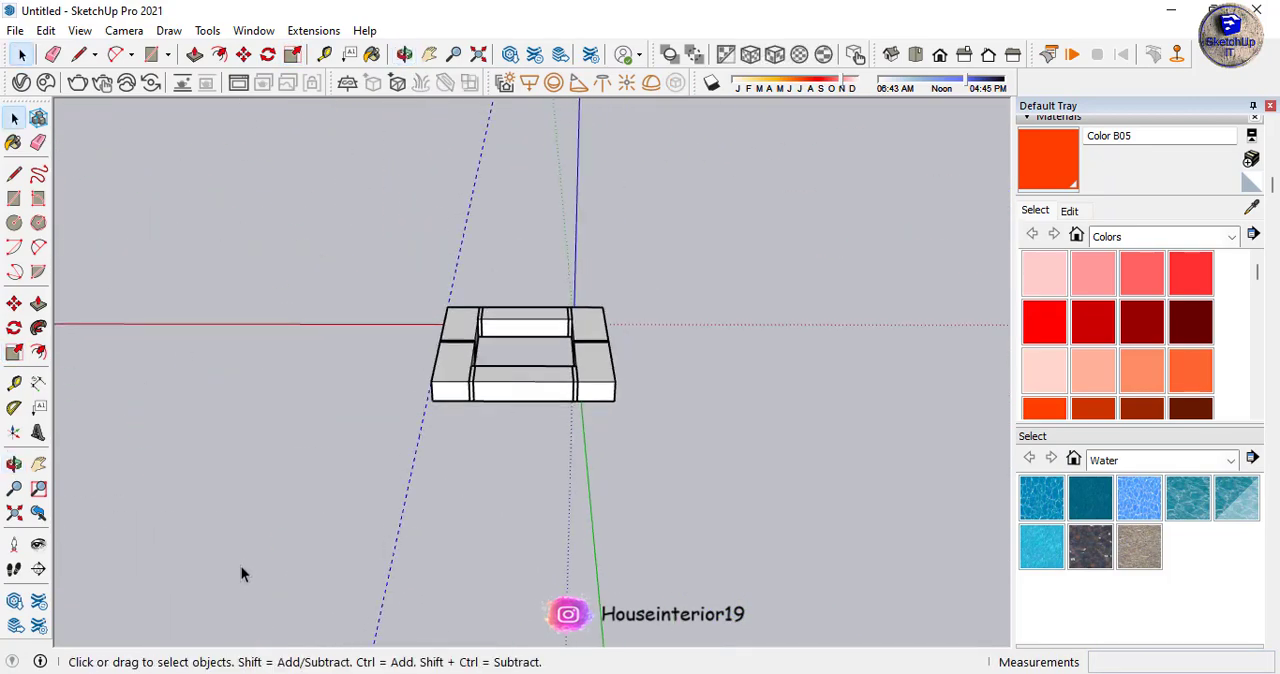
middle_click_drag(255, 546, 514, 480)
scroll(443, 366, "up", 3)
- Select all boxes and joint slabs of the frame and combine them into one component, replacing the selection
middle_click_drag(443, 366, 736, 170)
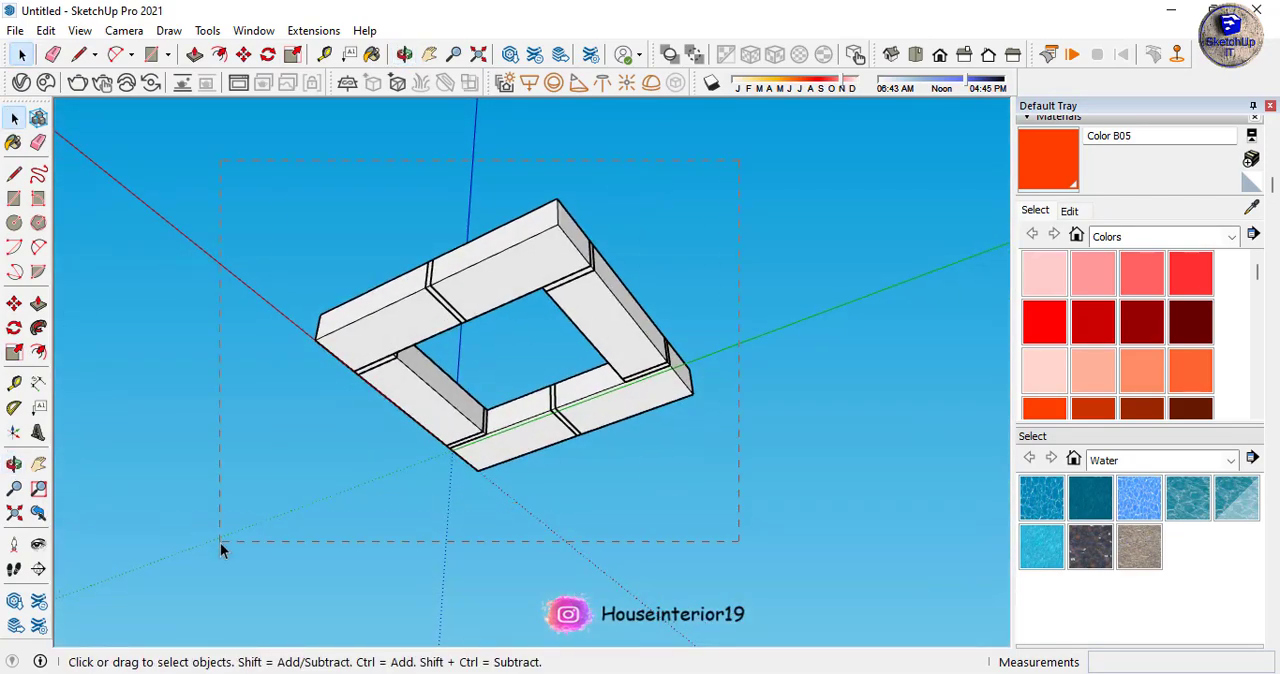
left_click_drag(220, 542, 220, 542)
right_click(460, 305)
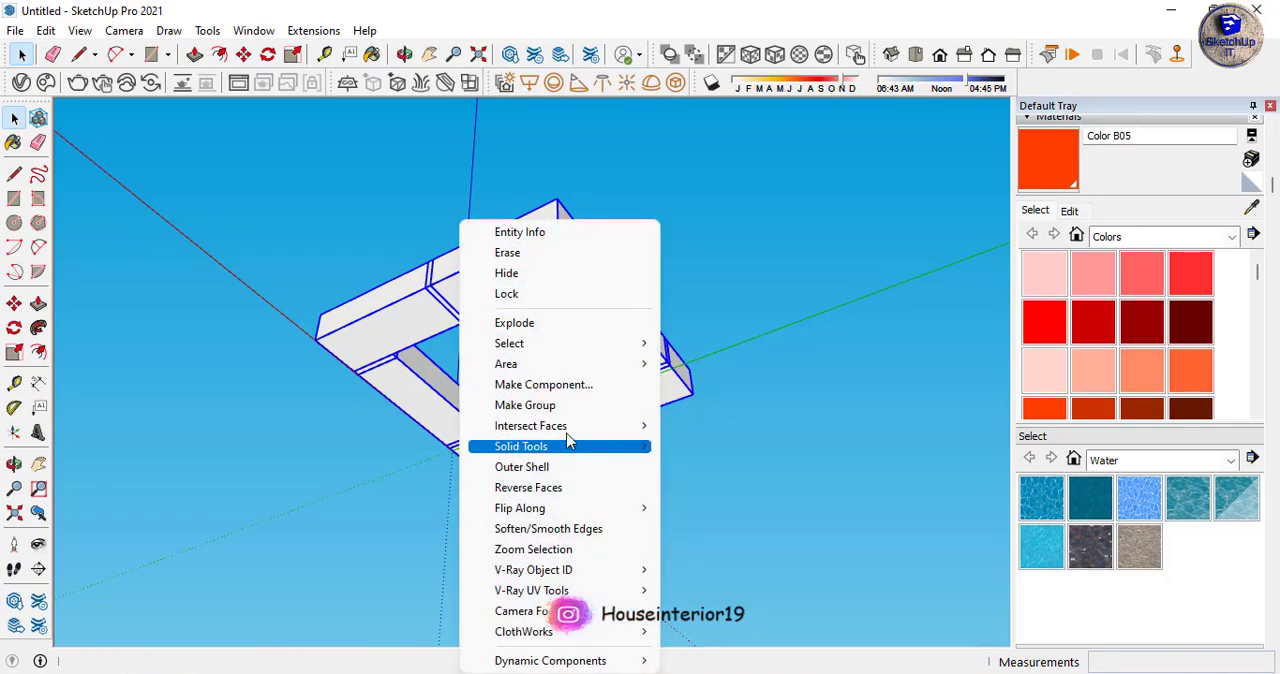
left_click(576, 388)
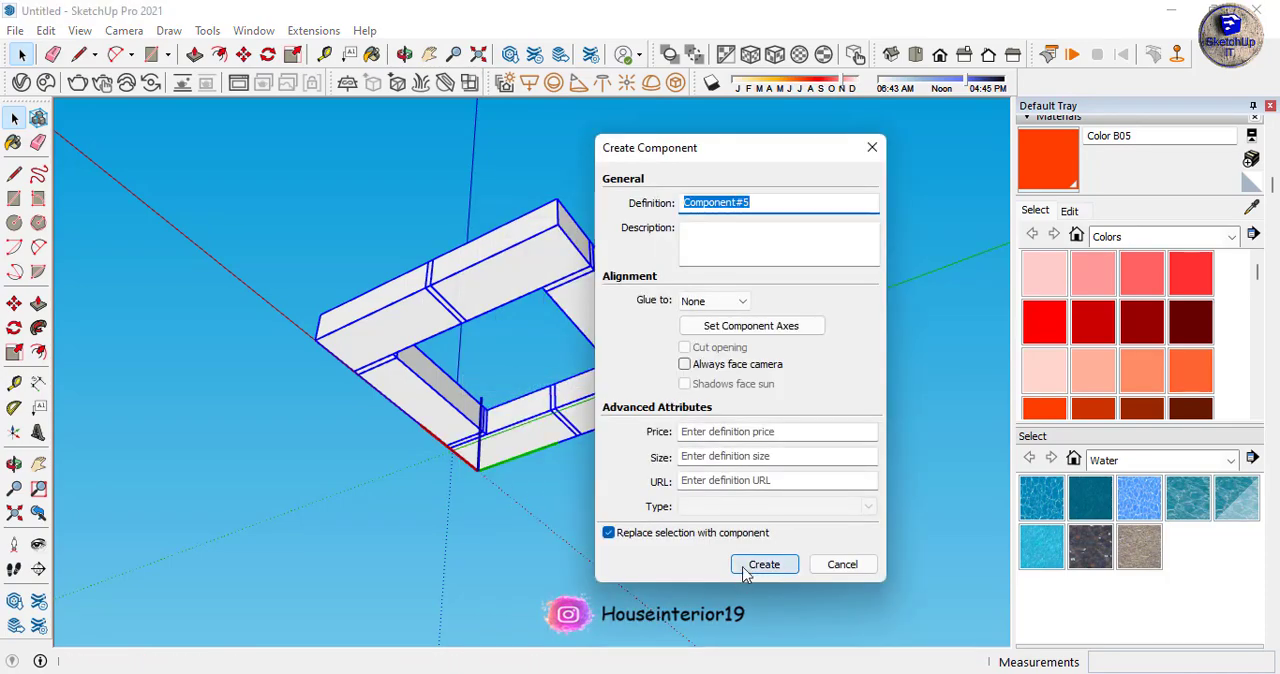
left_click(763, 564)
- Draw a rectangle across the frame's underside between opposite outer bottom corners, covering the central opening
middle_click_drag(616, 456, 547, 451)
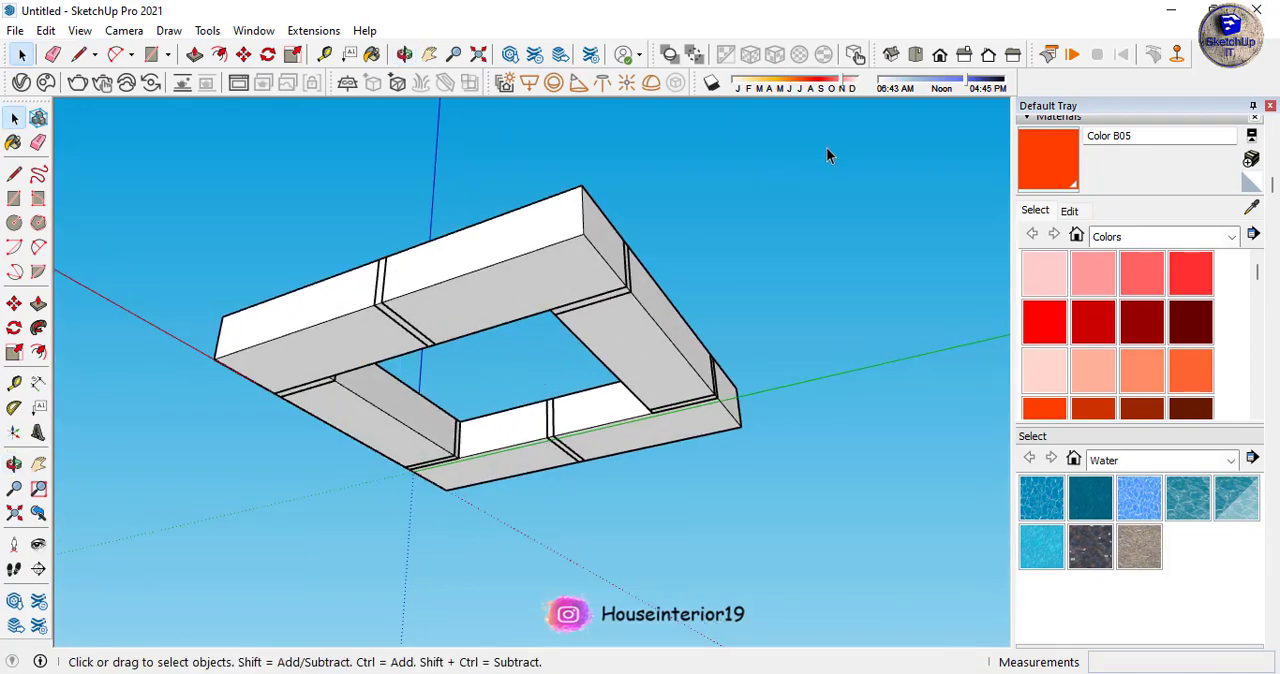
key("ctrl+a")
key("r")
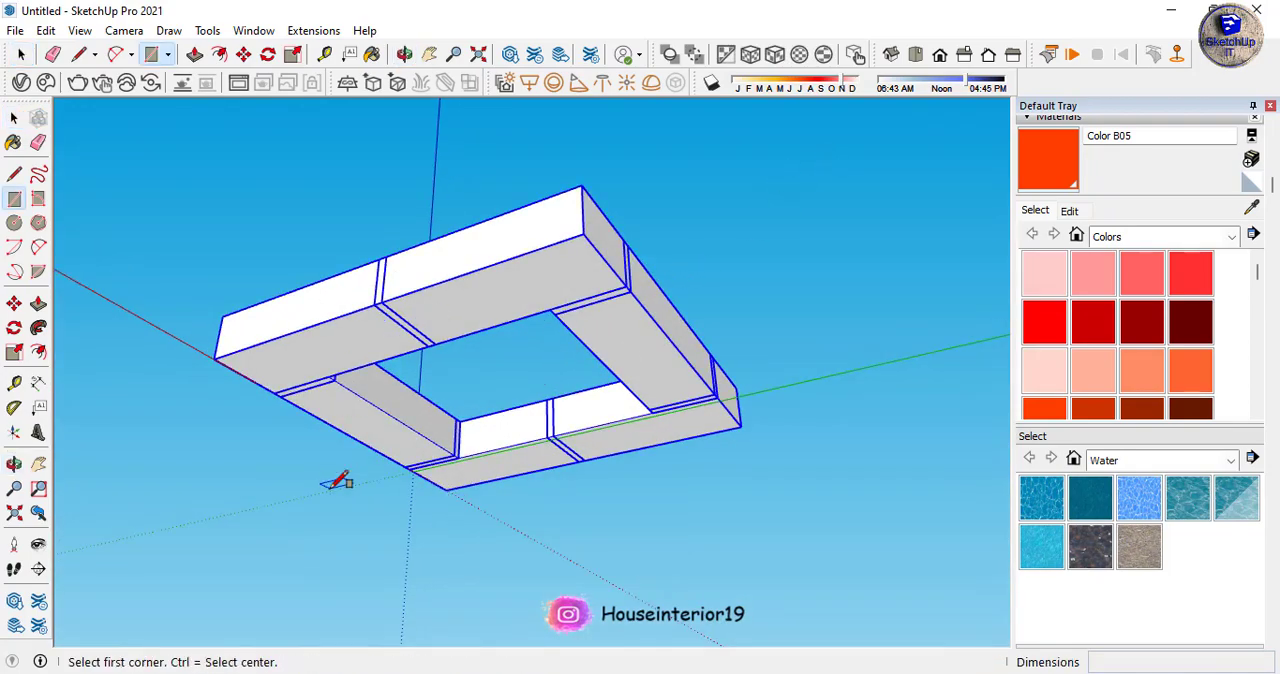
left_click(213, 358)
left_click(743, 423)
mouse_move(749, 420)
middle_mouse_down()
mouse_move(596, 340)
mouse_move(606, 283)
middle_mouse_up()
key("f")
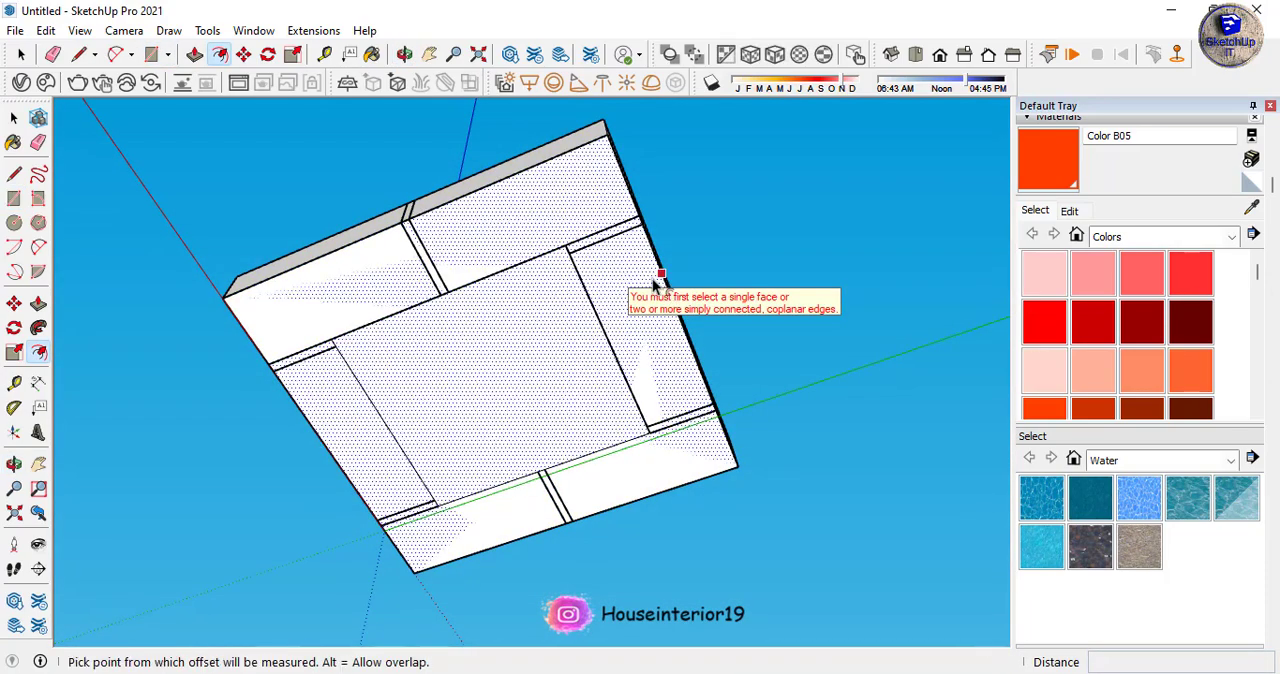
left_click(655, 286)
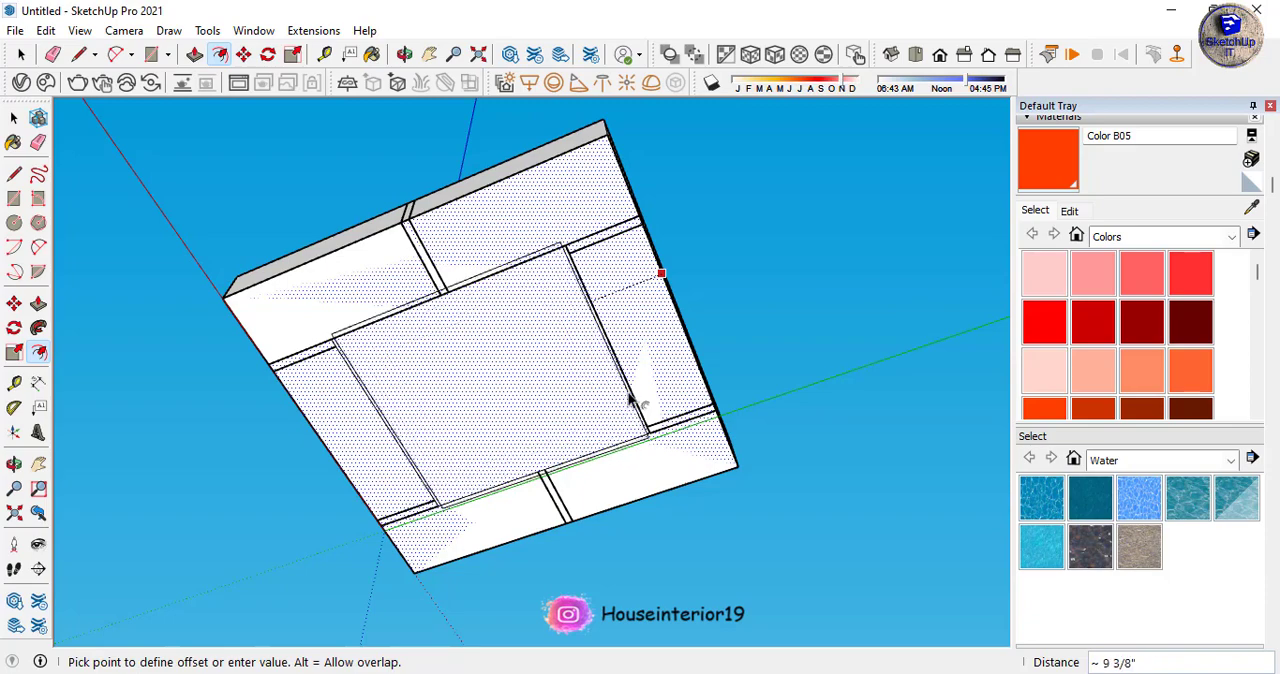
scroll(630, 395, "up", 5)
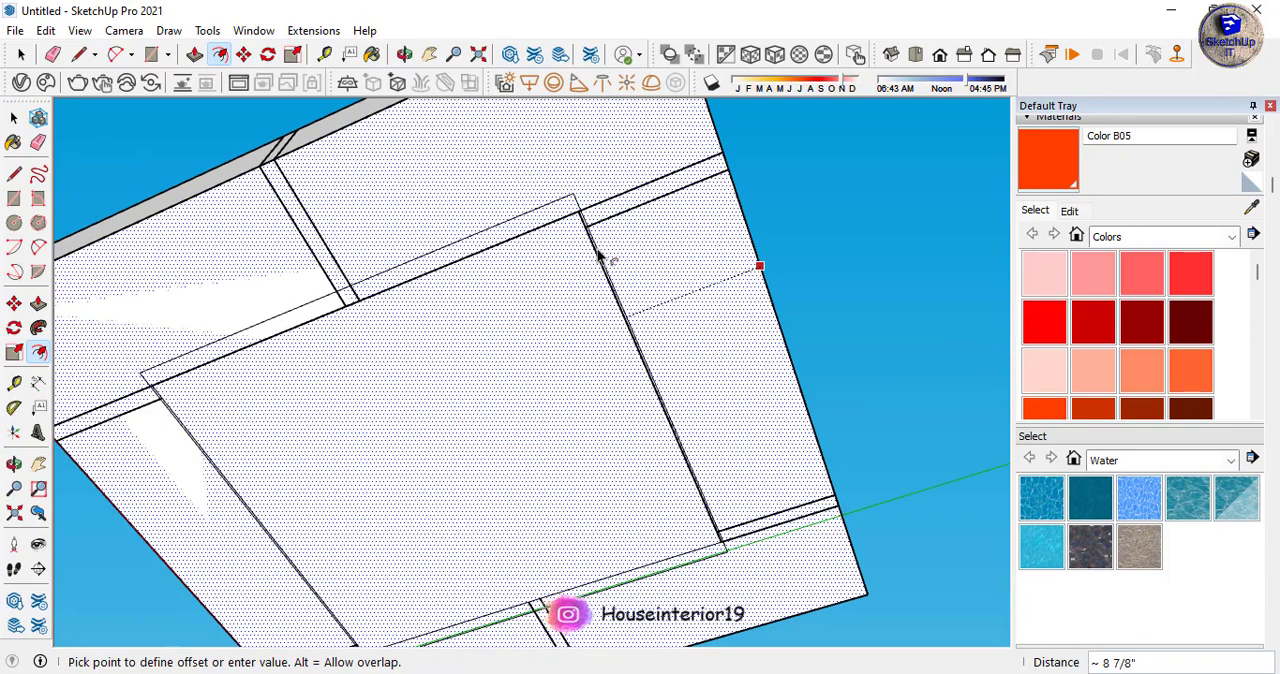
key("space")
- Offset the underside face's outline inward by about 9" to form a ring along the frame's inner opening
key("f")
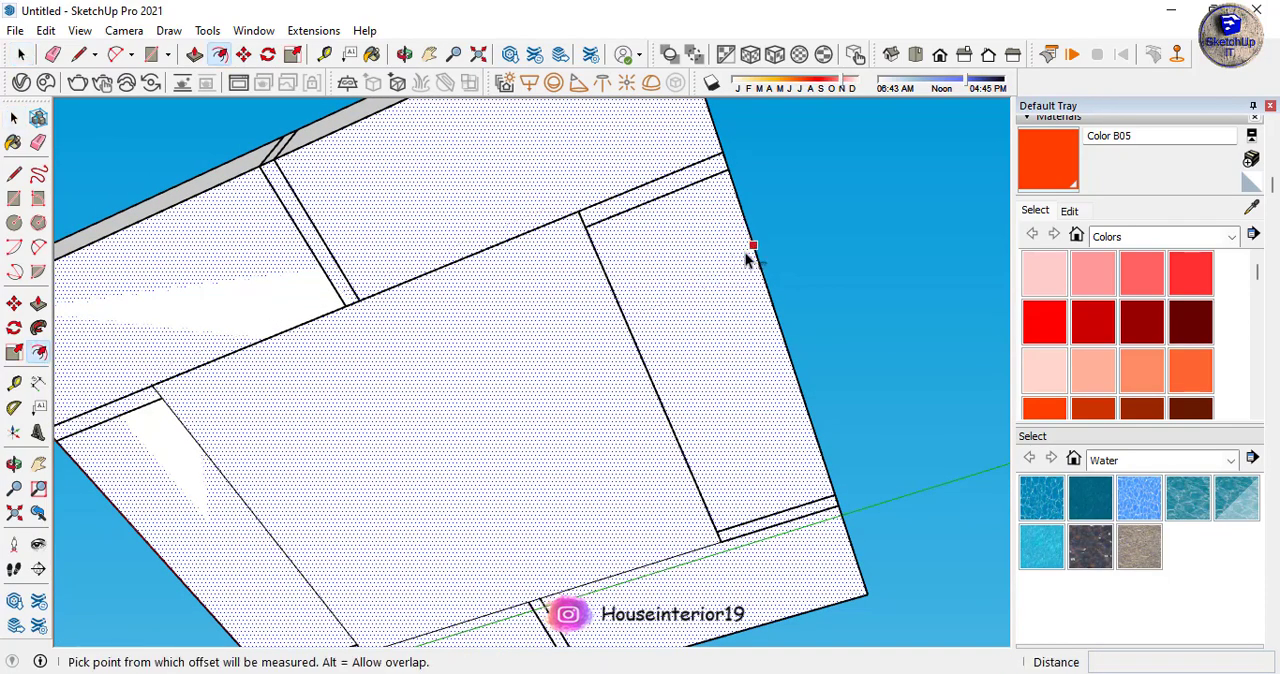
left_click(755, 253)
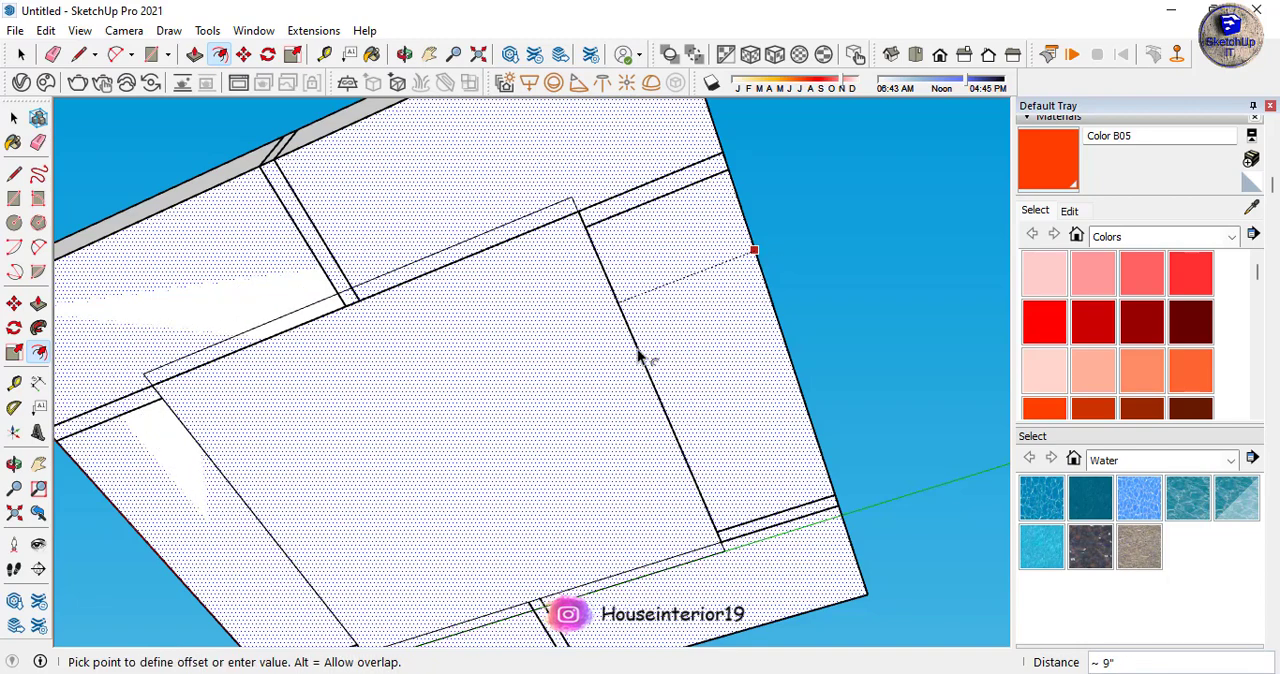
left_click(640, 352)
- Delete the inner face of the offset so the central opening is clear
scroll(590, 282, "down", 3)
scroll(590, 282, "down", 3)
key("space")
left_click(558, 378)
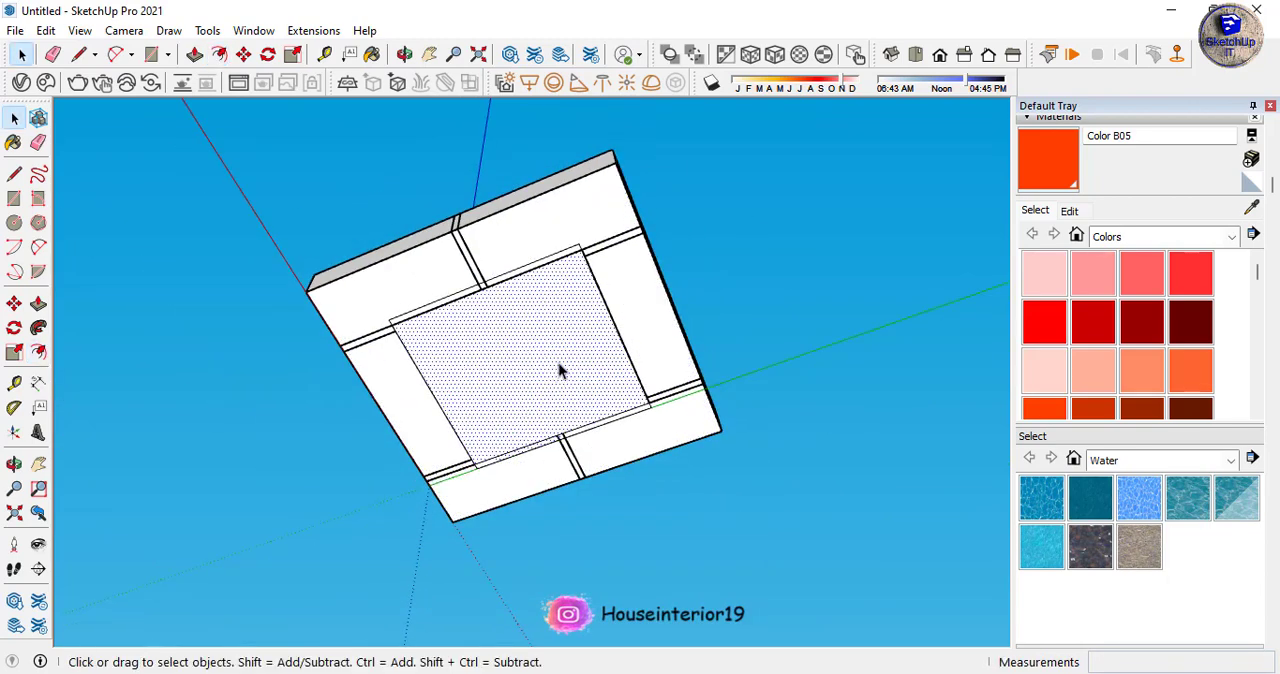
key("Delete")
- Push/Pull the ring-shaped base face 1" downward into a thin slab beneath the frame
middle_click_drag(591, 320, 643, 331)
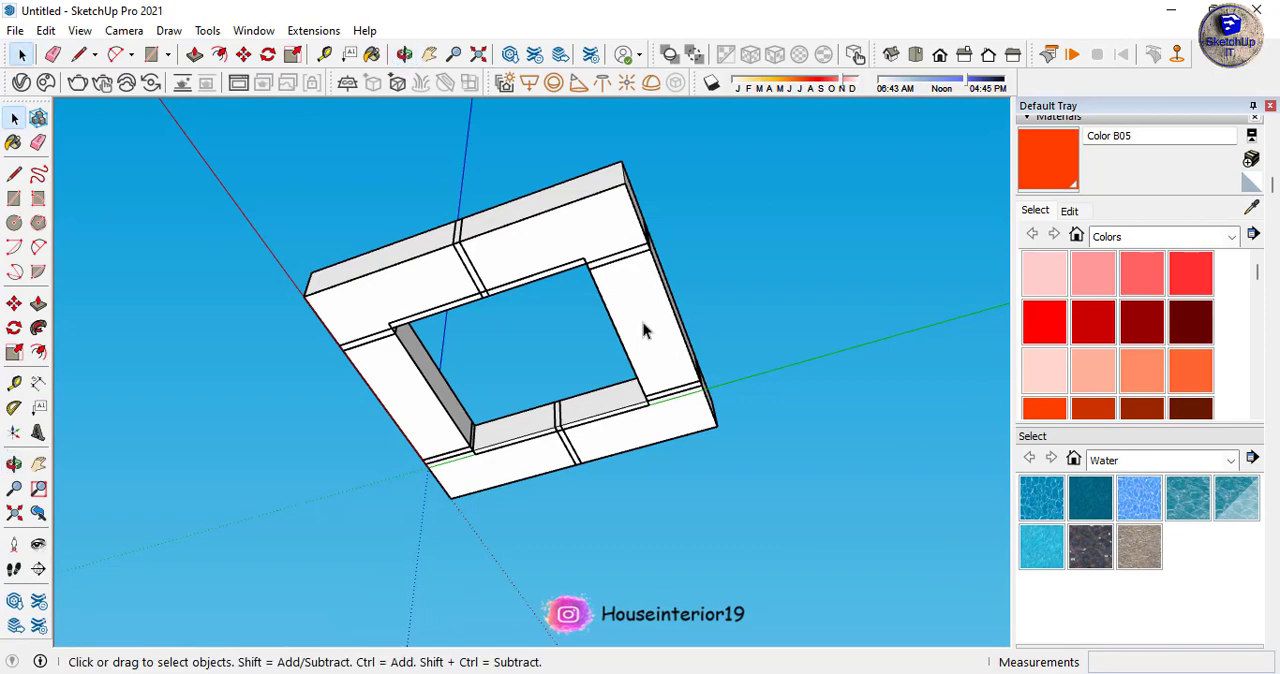
key("p")
left_click(636, 326)
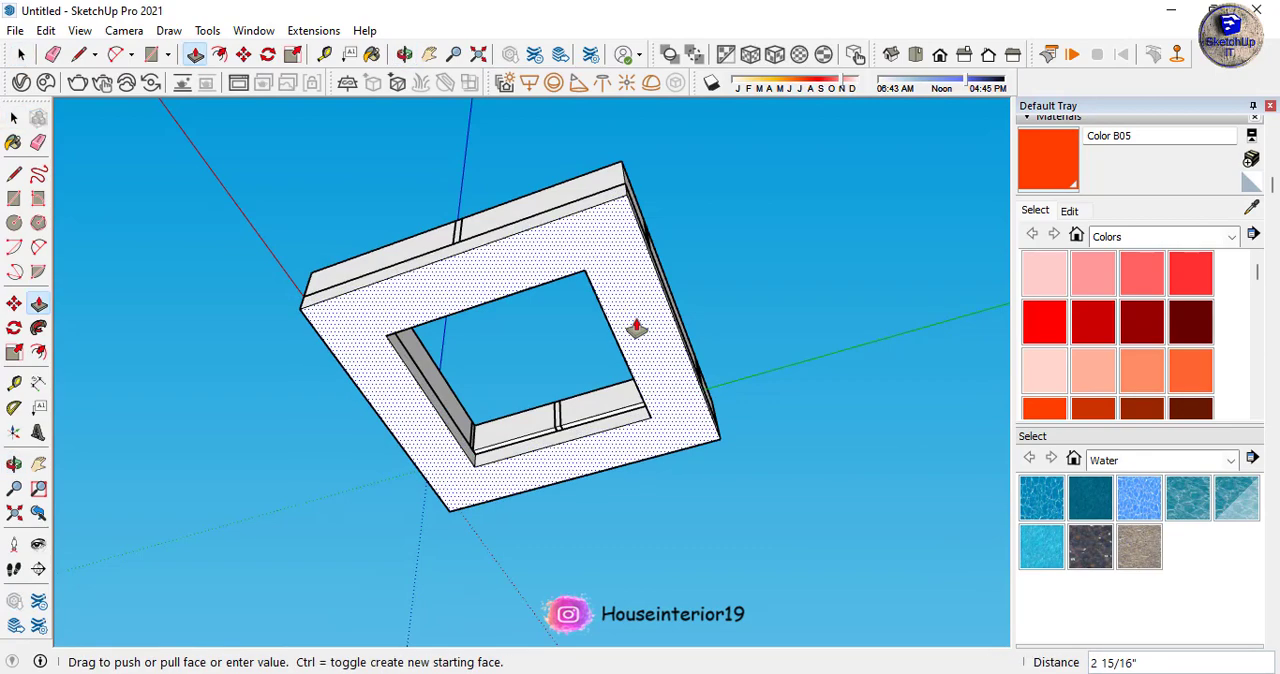
key("Return")
- Push/Pull the base slab's misaligned inner side faces flush with the frame's inner walls
middle_click_drag(611, 234, 606, 590)
scroll(454, 349, "up", 4)
middle_click_drag(454, 352, 766, 366)
scroll(766, 434, "up", 5)
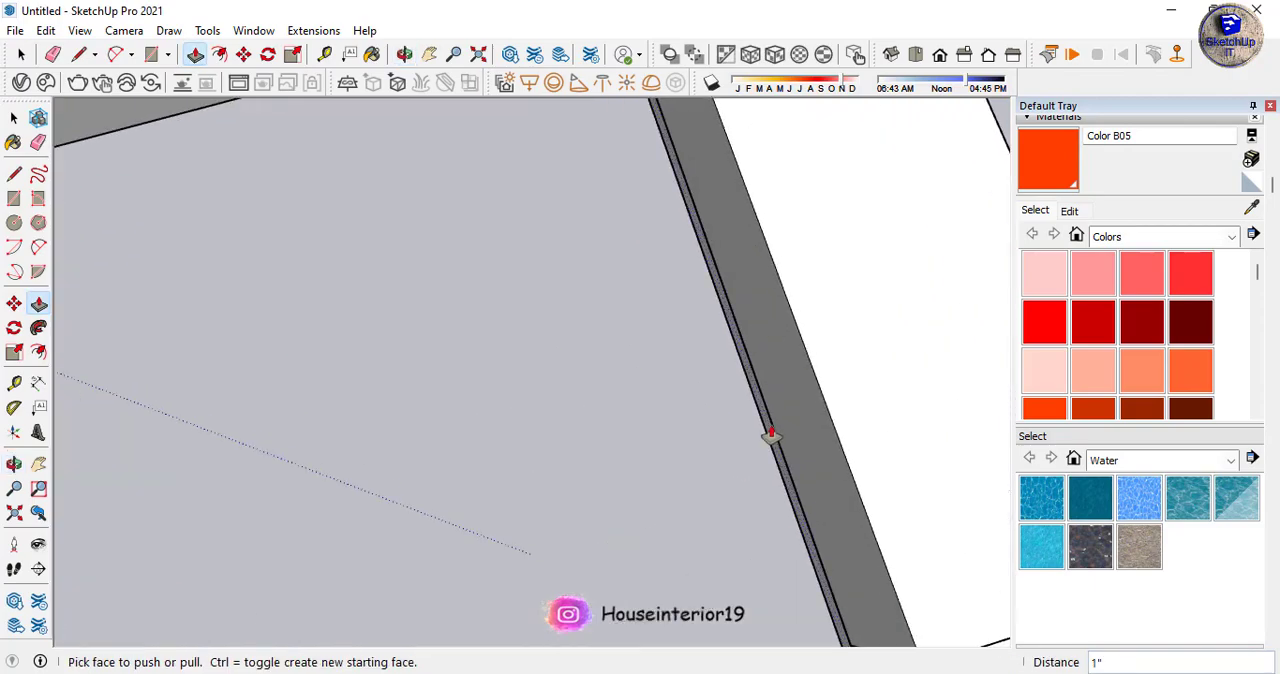
scroll(586, 326, "down", 4)
middle_click_drag(608, 345, 845, 200)
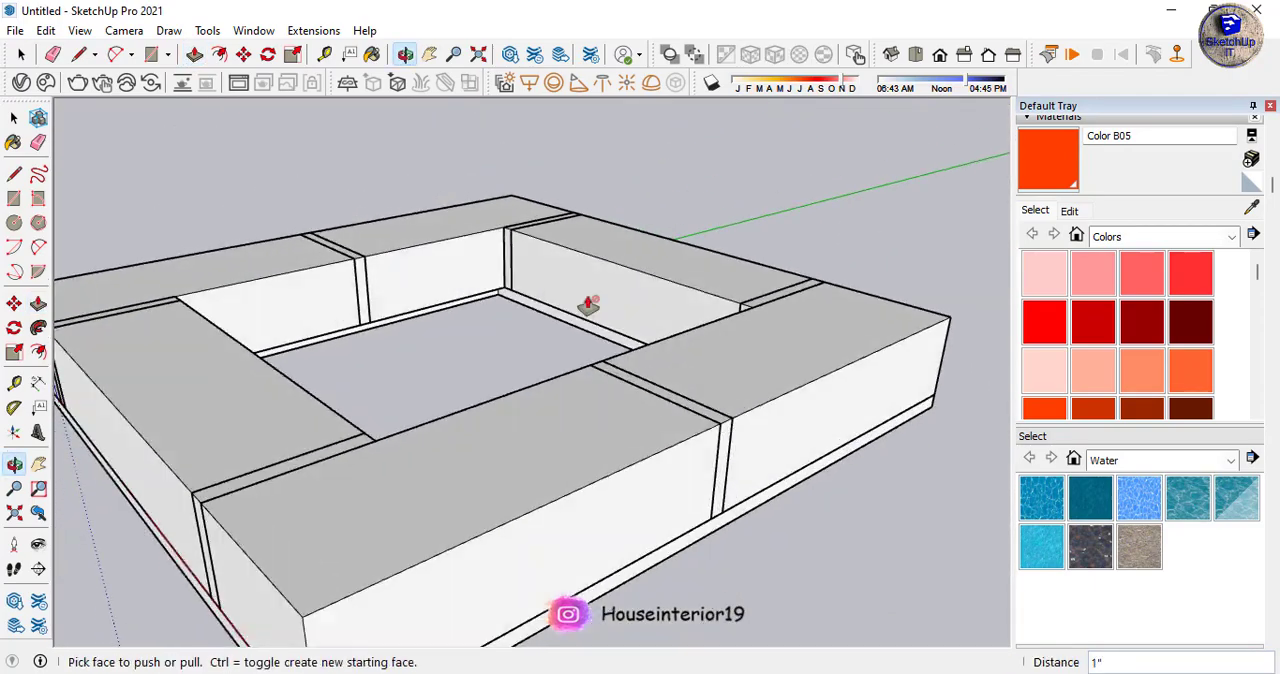
middle_click_drag(600, 480, 620, 262)
scroll(594, 402, "up", 4)
middle_click_drag(554, 446, 657, 337)
left_click_drag(540, 343, 523, 300)
scroll(709, 541, "down", 2)
middle_click_drag(709, 541, 783, 286)
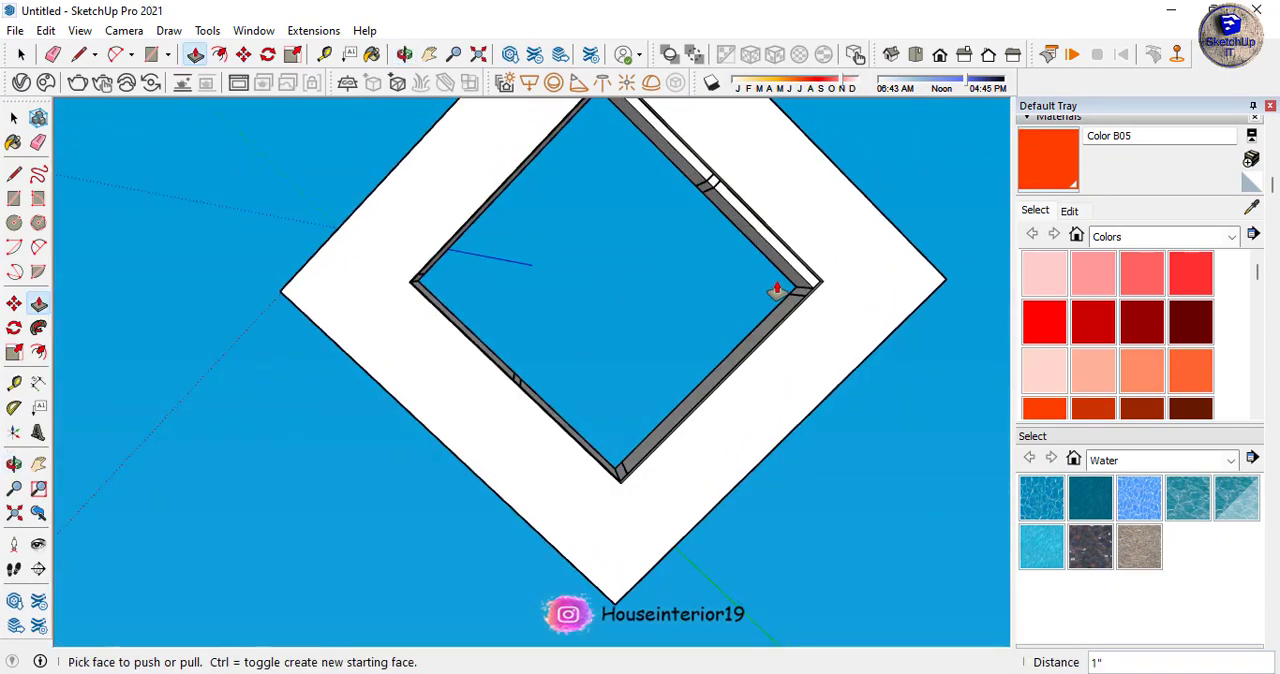
scroll(743, 206, "up", 5)
middle_click_drag(734, 228, 766, 223)
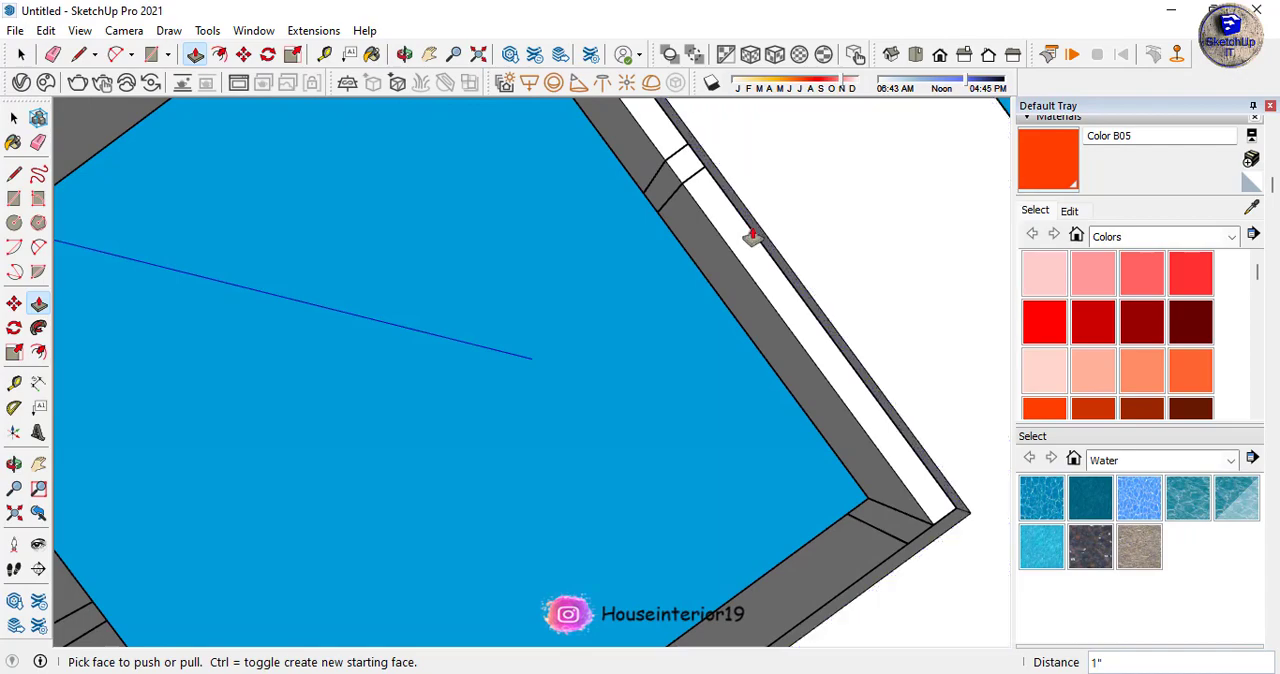
left_click_drag(751, 236, 743, 275)
scroll(754, 358, "down", 4)
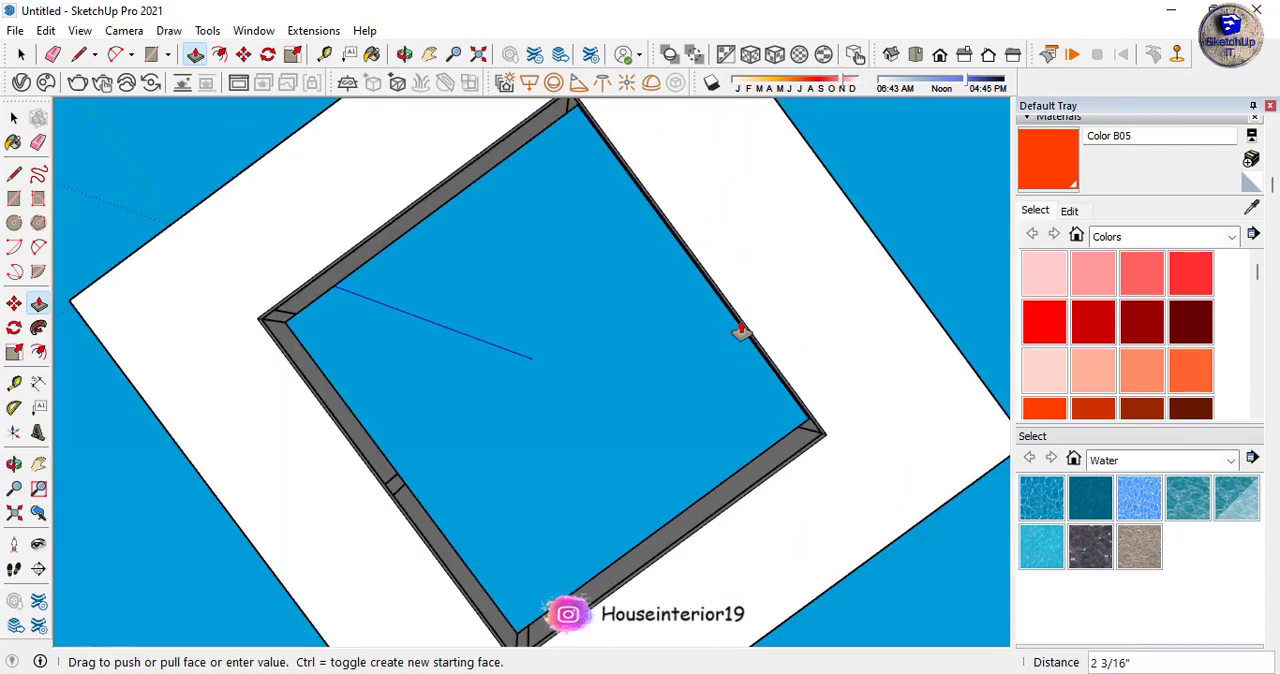
middle_click_drag(743, 334, 1119, 366)
- Select the whole base slab beneath the frame and make it a component
middle_click_drag(580, 243, 668, 492)
scroll(627, 236, "up", 5)
scroll(715, 311, "down", 6)
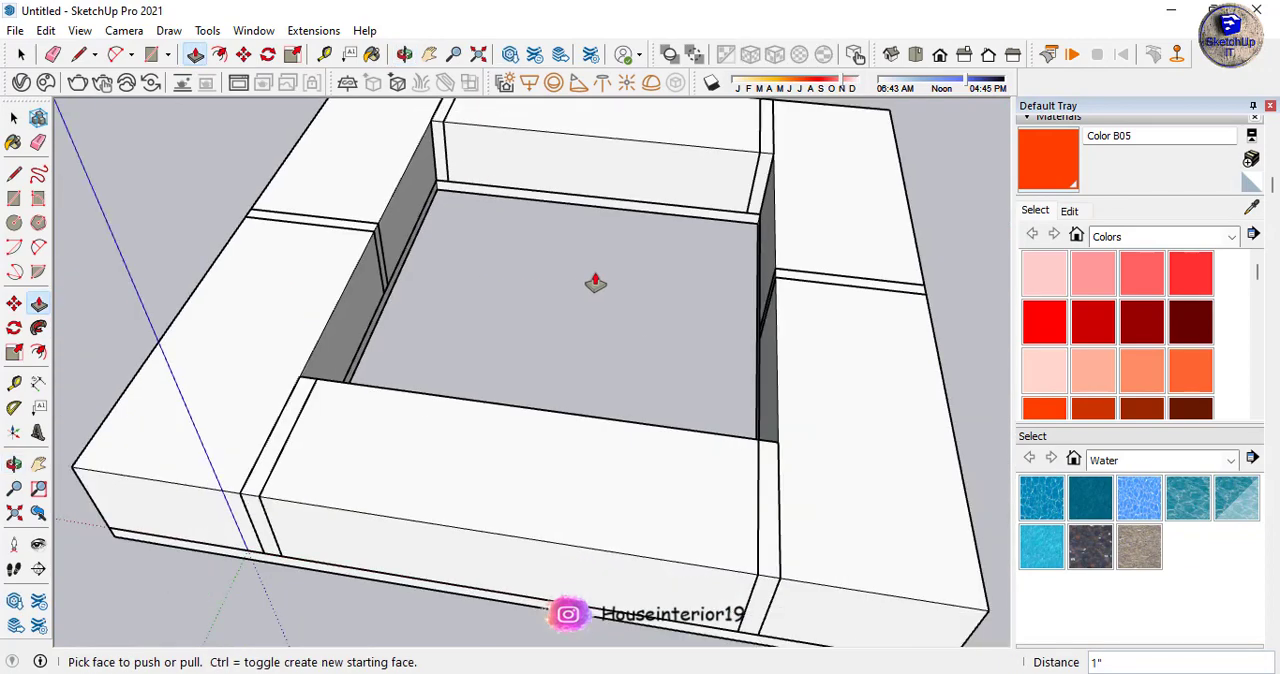
middle_click_drag(597, 443, 557, 62)
key("space")
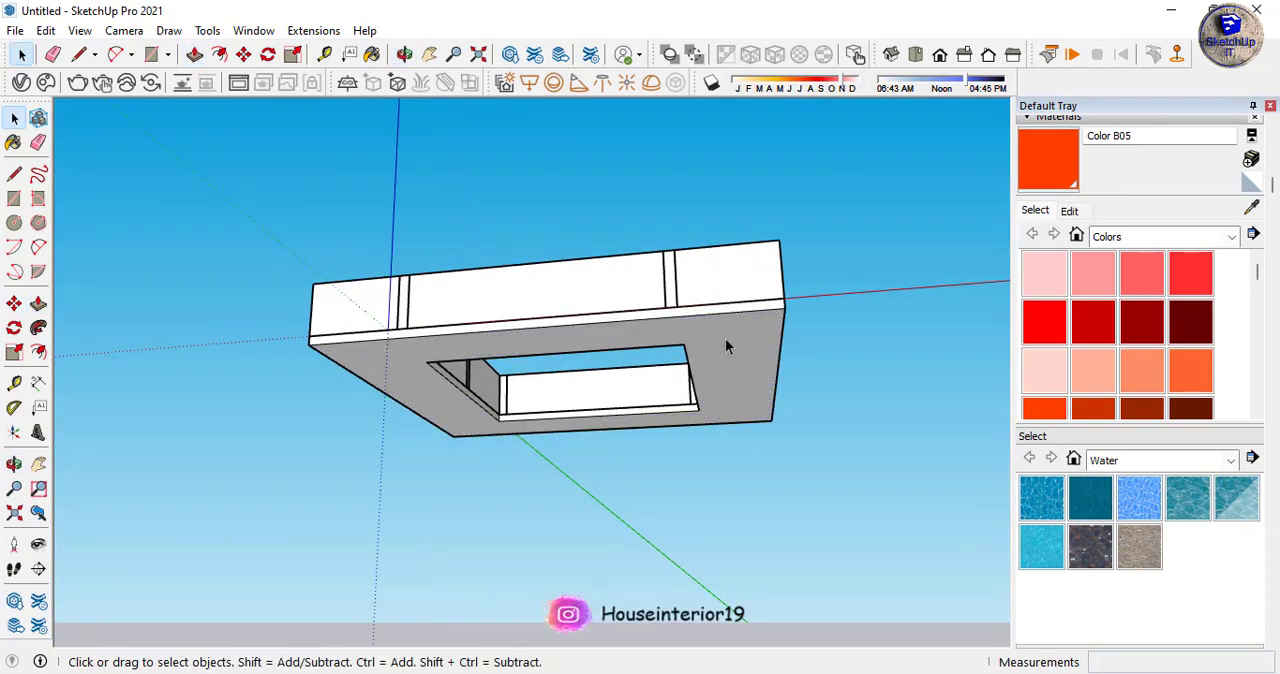
double_click(729, 345)
right_click(729, 346)
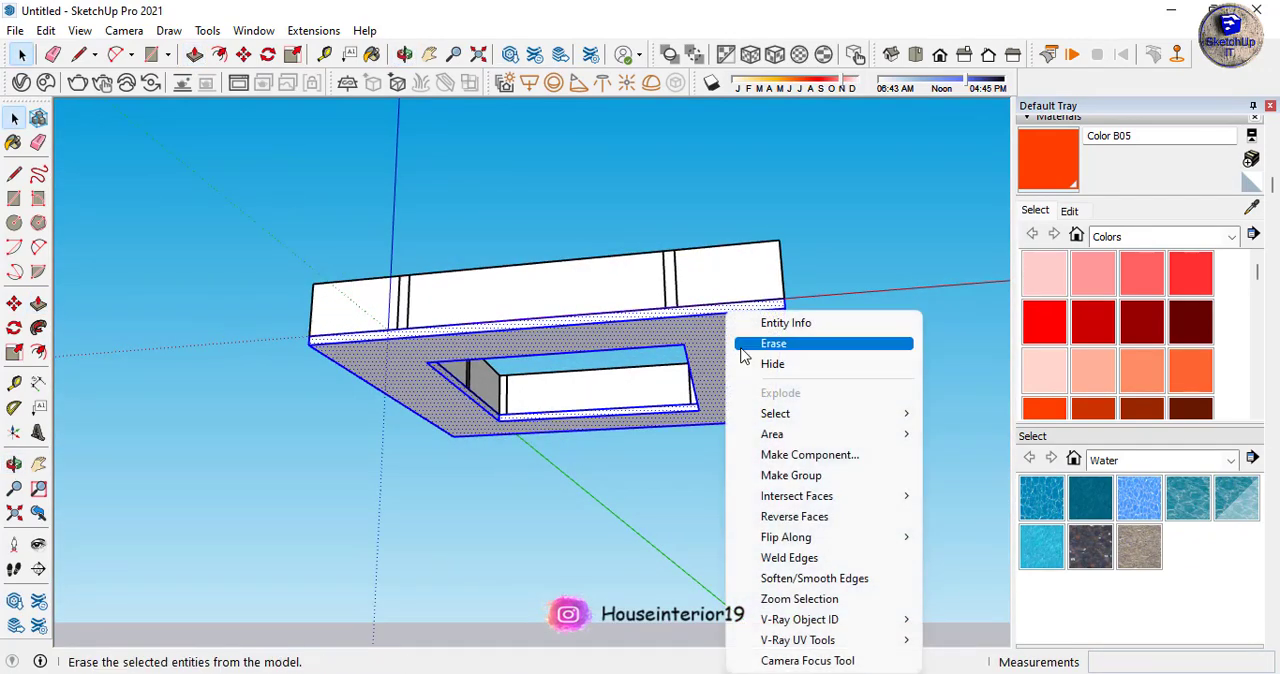
left_click(800, 455)
left_click(762, 564)
- Open the frame component and paint the corner box beside the red axis with Color B05
scroll(486, 186, "down", 5)
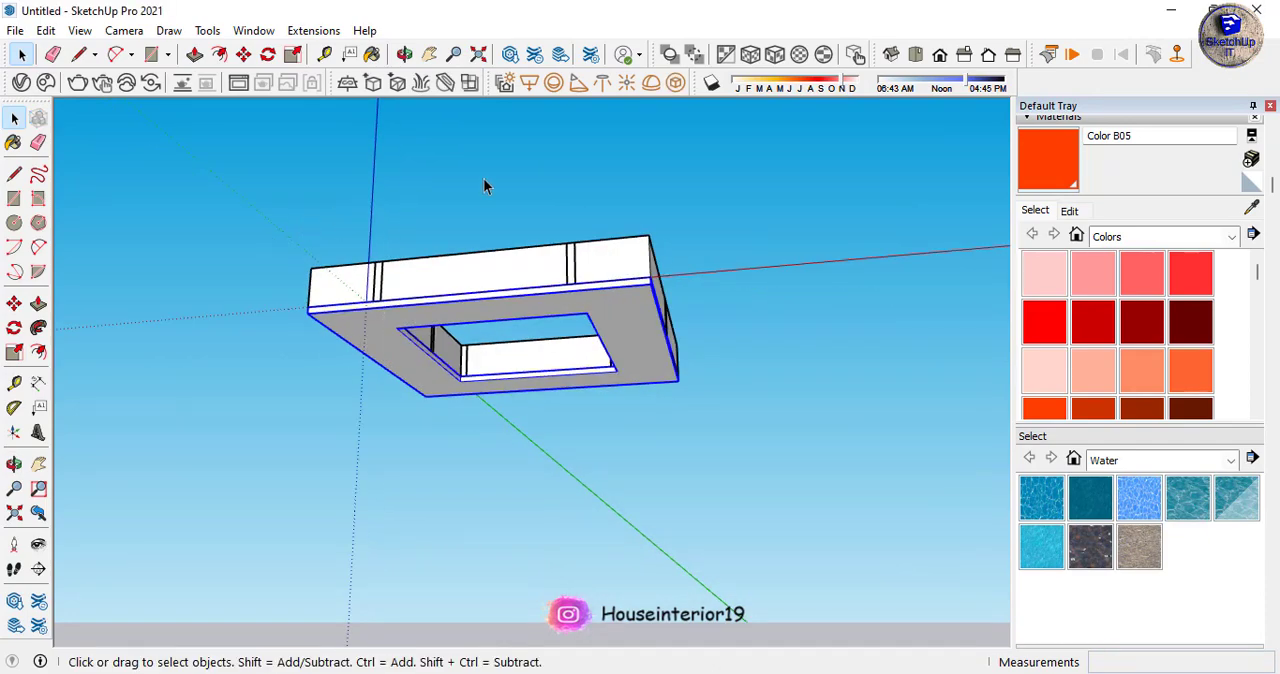
scroll(697, 209, "down", 3)
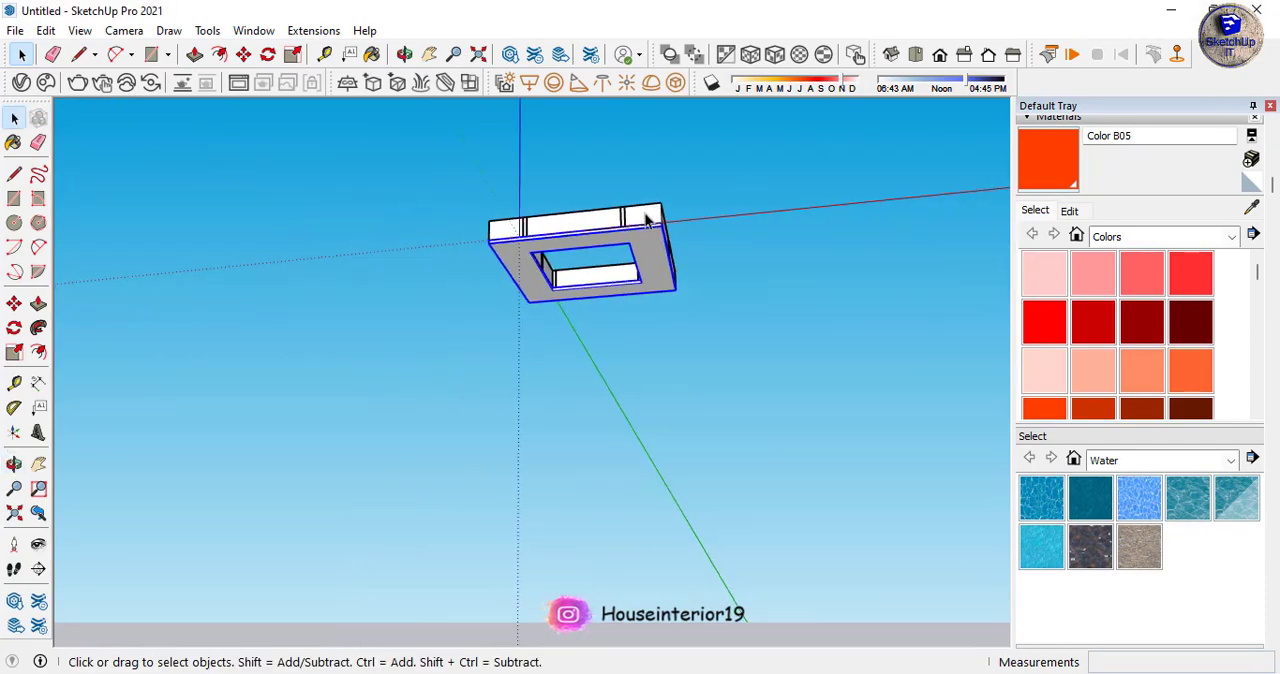
middle_click_drag(742, 206, 449, 383)
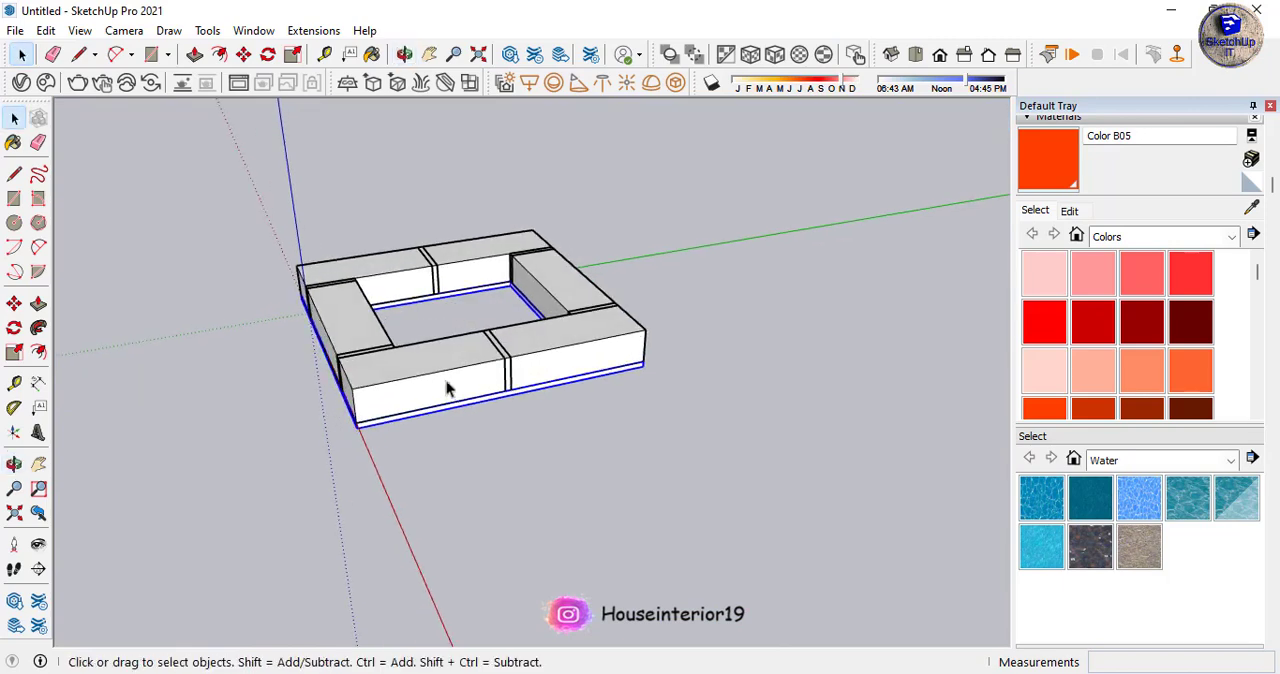
double_click(412, 385)
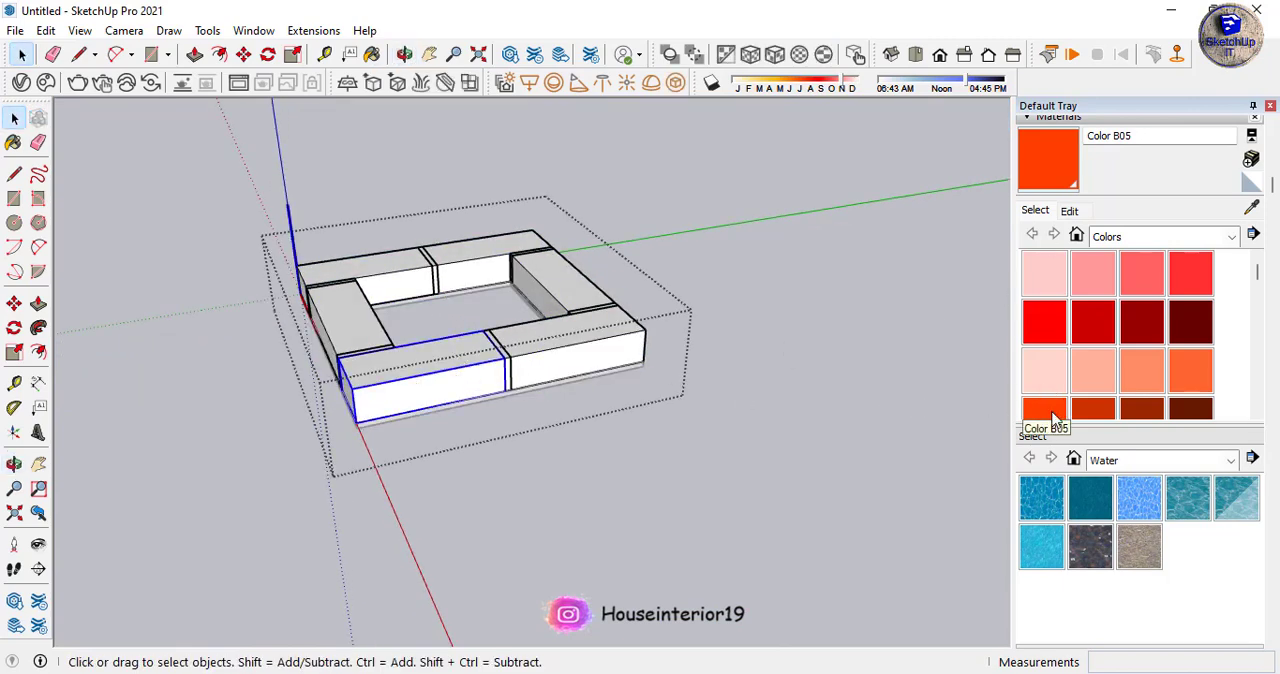
left_click(1053, 418)
left_click(458, 372)
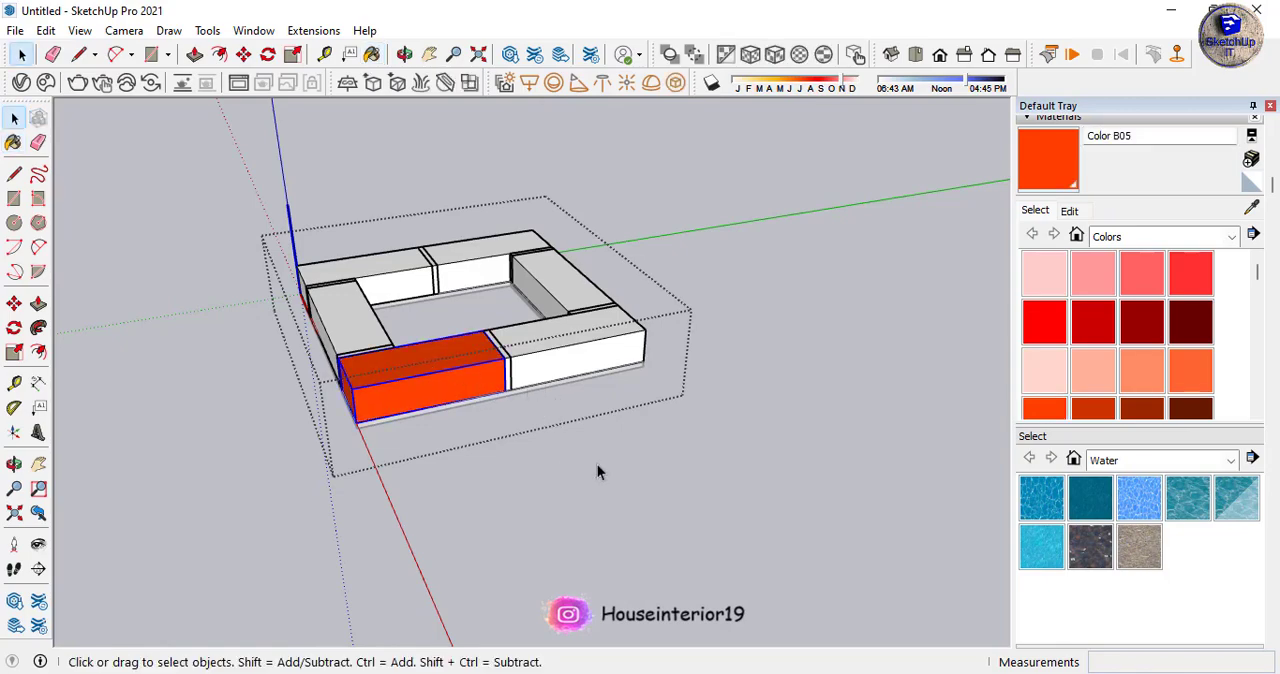
- Try painting the whole frame component with Color B05, then undo the fill
middle_click_drag(597, 464, 625, 470)
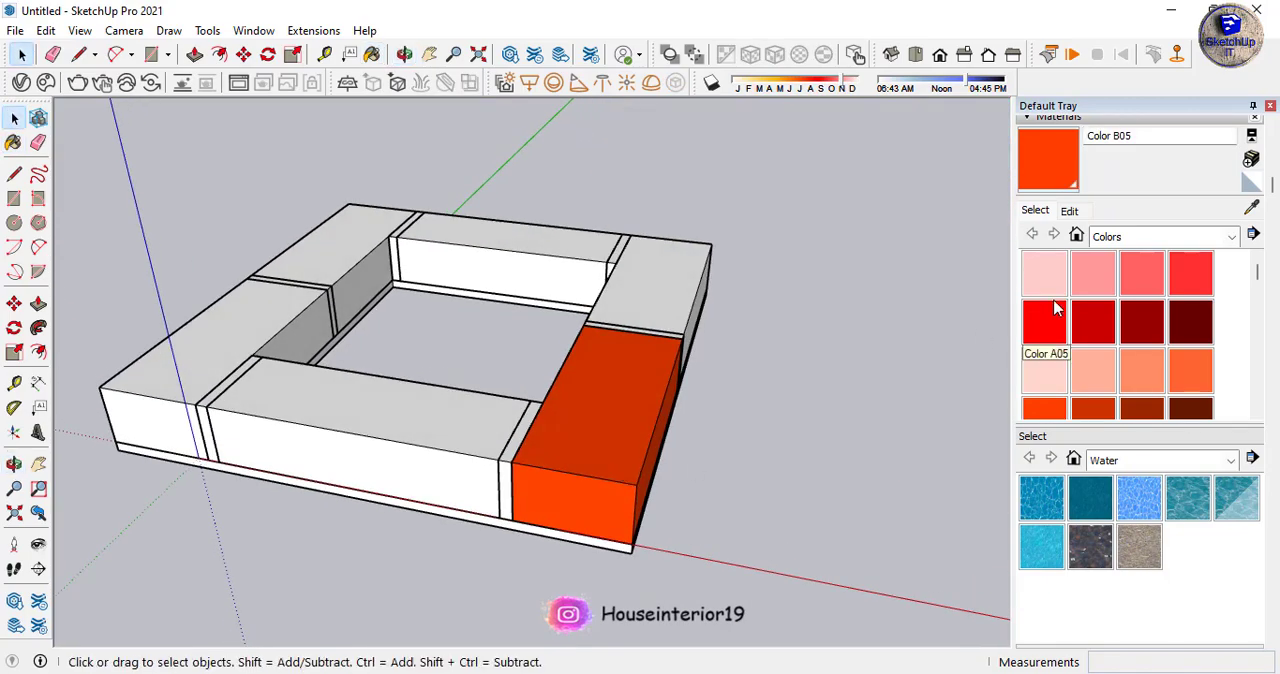
left_click(1043, 410)
left_click(572, 248)
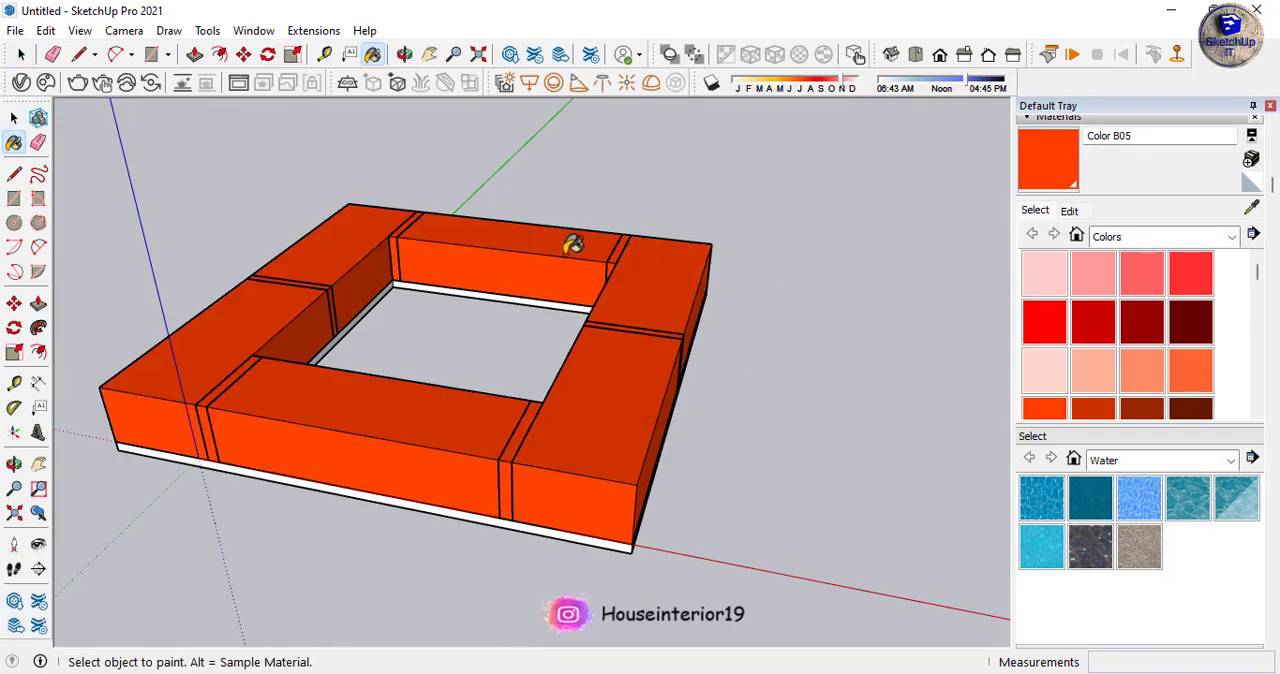
key("ctrl+z")
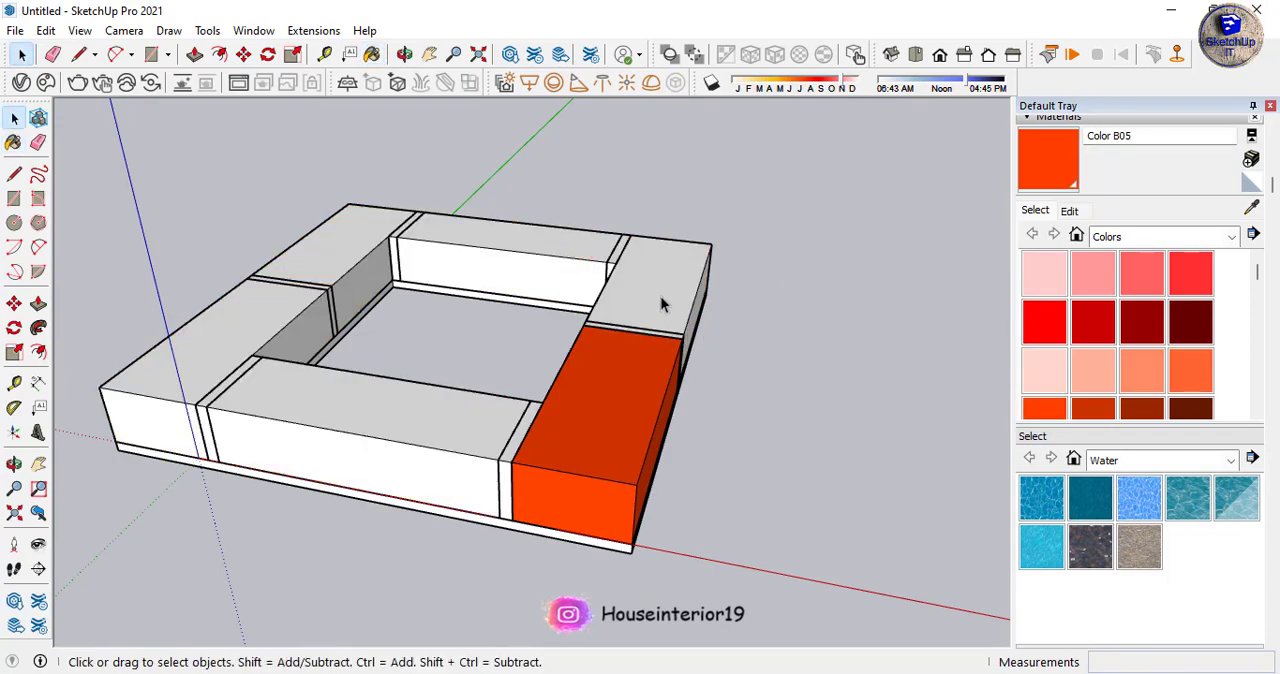
- Inside the frame component, paint four more boxes with Color B05, keeping the joint slabs and the box at the origin unpainted
double_click(660, 300)
left_click(1043, 410)
left_click(690, 292)
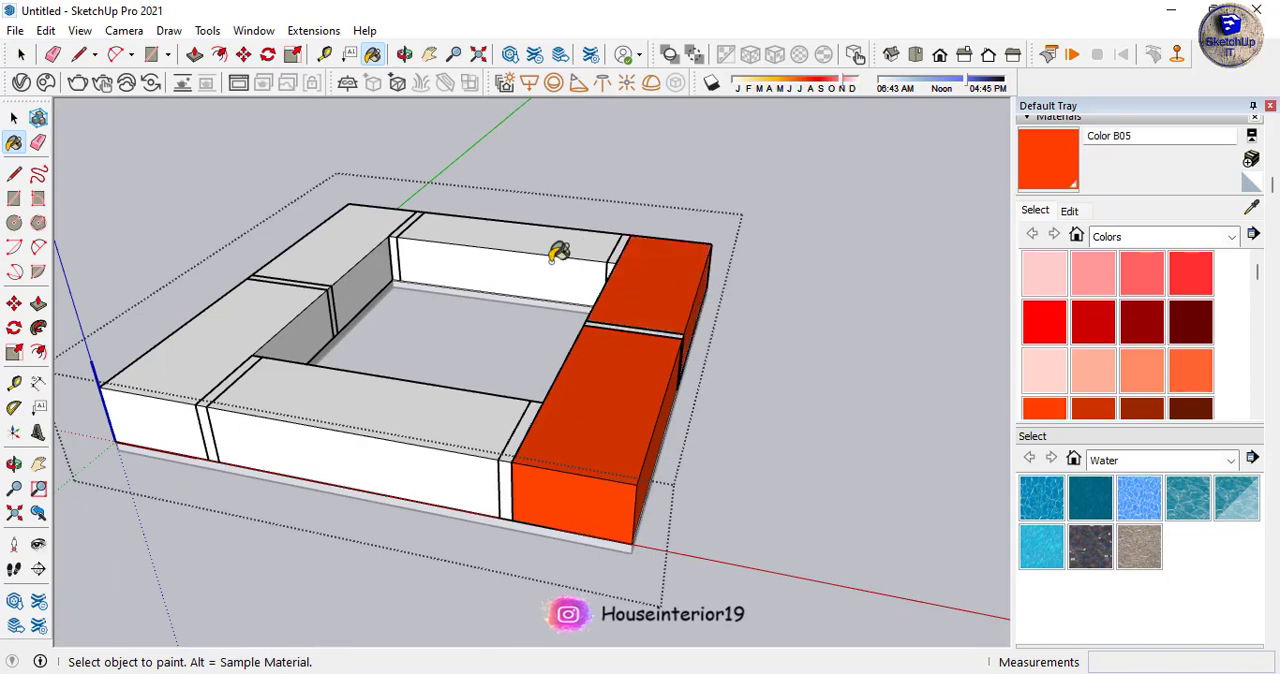
left_click(517, 238)
left_click(346, 296)
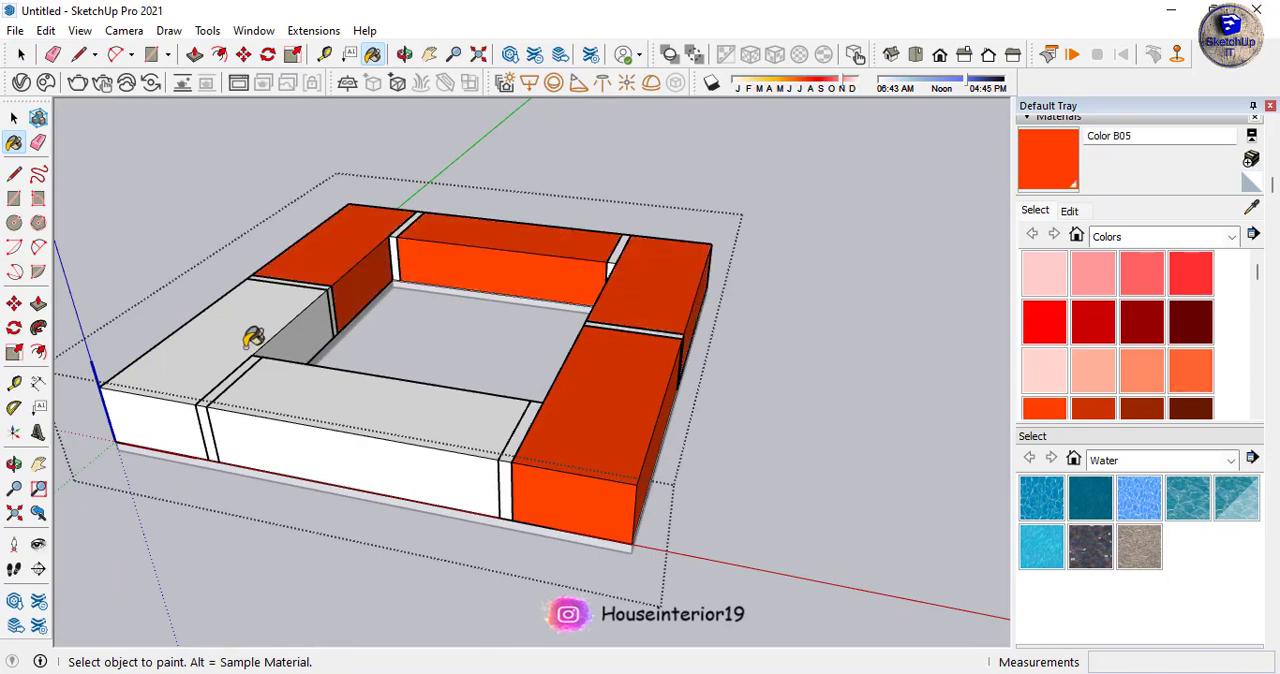
left_click(305, 386)
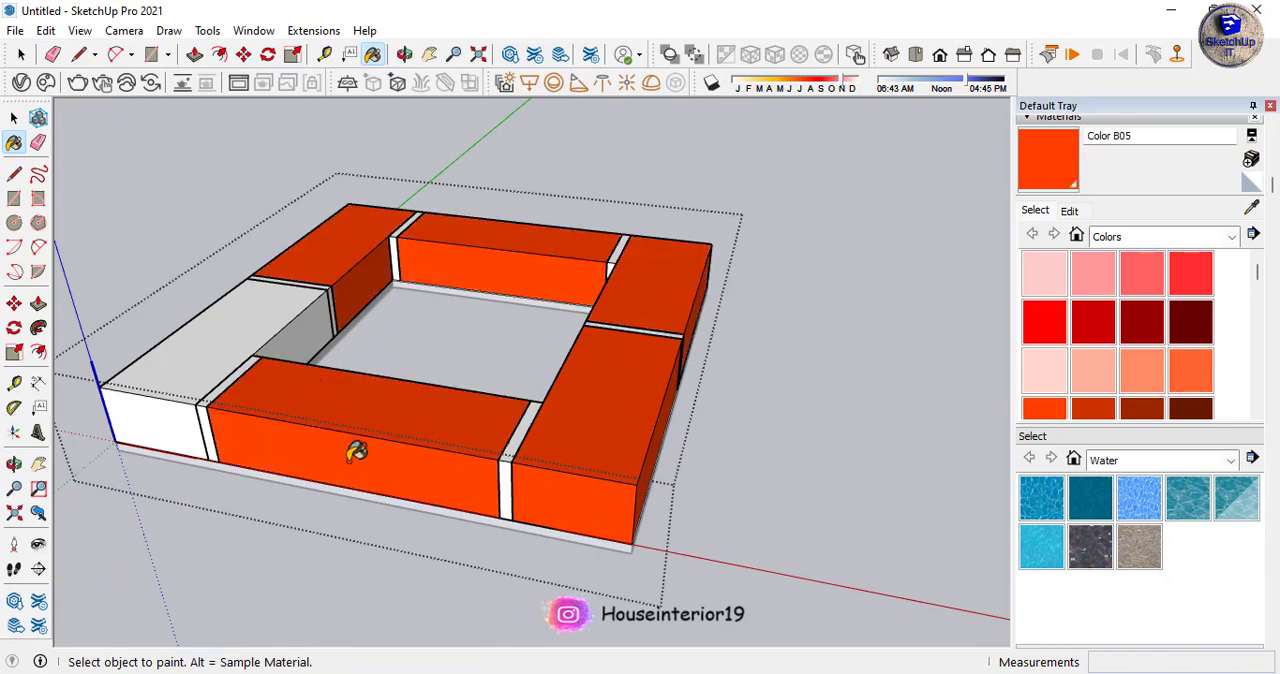
- Open the remaining white box at the origin corner for editing and paint its faces with Color B05
key("space")
left_click(313, 533)
mouse_move(440, 540)
middle_mouse_down()
mouse_move(636, 555)
mouse_move(880, 540)
middle_mouse_up()
left_click(420, 499)
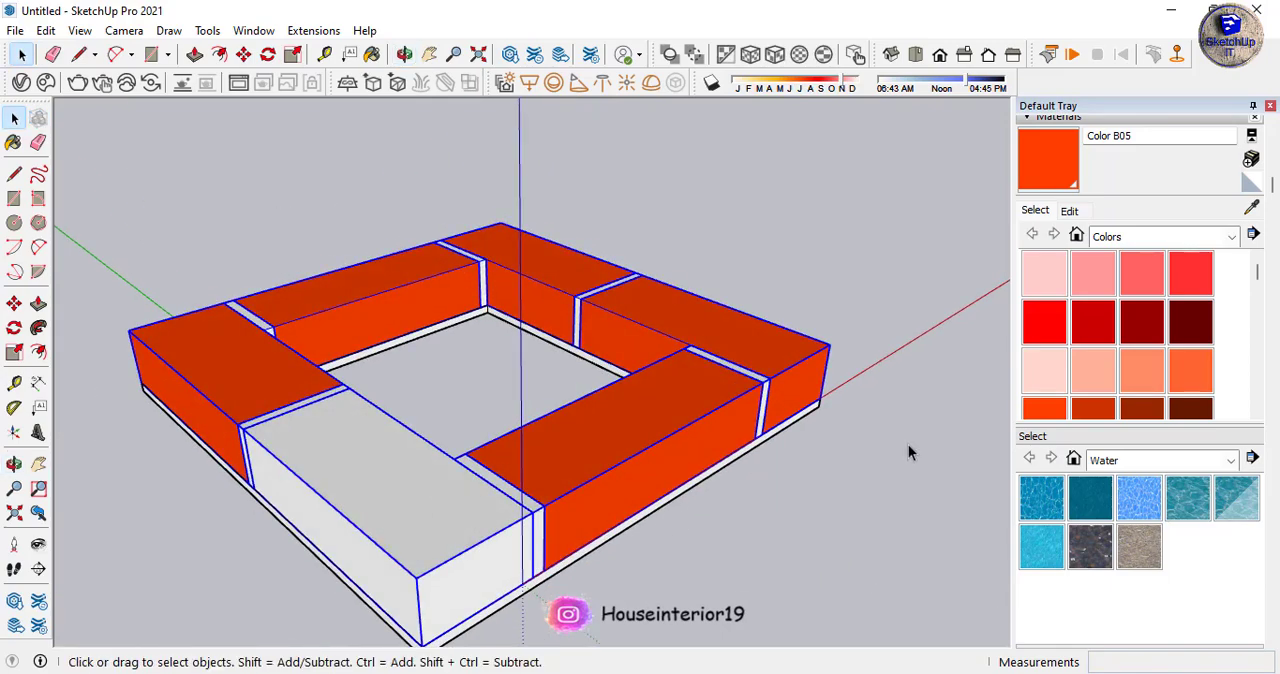
double_click(391, 525)
left_click(400, 522)
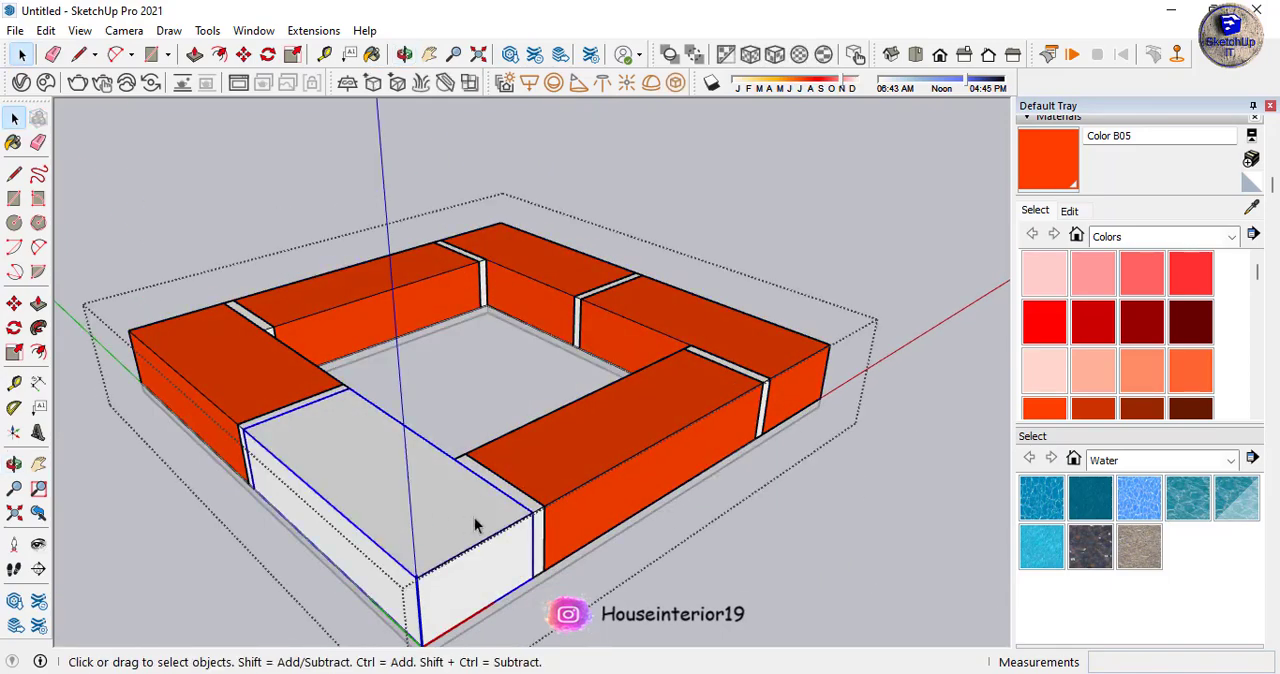
left_click(1036, 412)
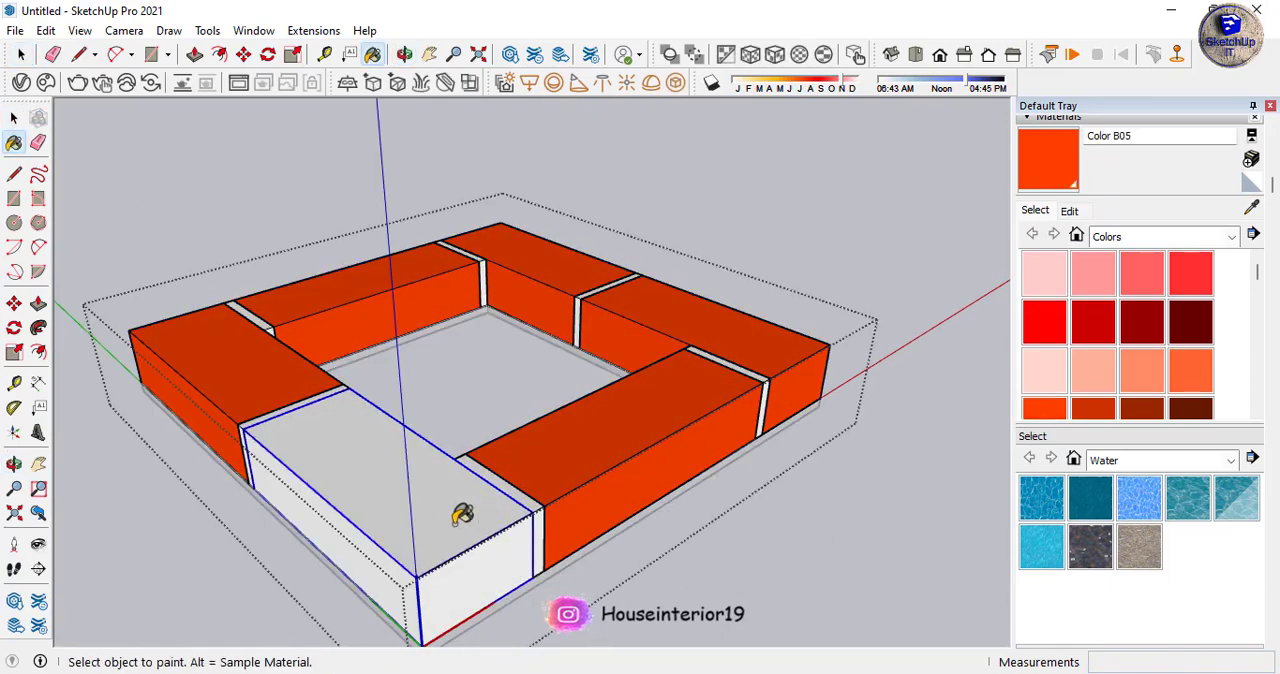
mouse_move(462, 514)
middle_mouse_down()
mouse_move(586, 423)
mouse_move(637, 411)
mouse_move(727, 324)
middle_mouse_up()
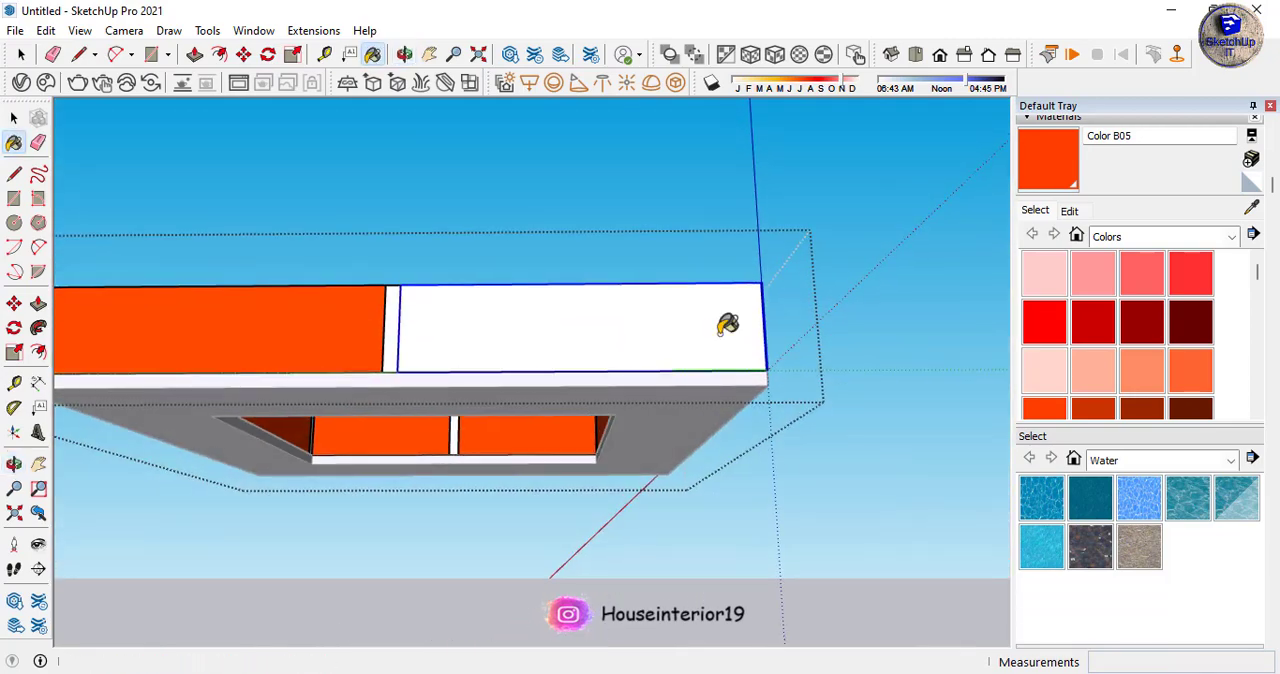
double_click(588, 353)
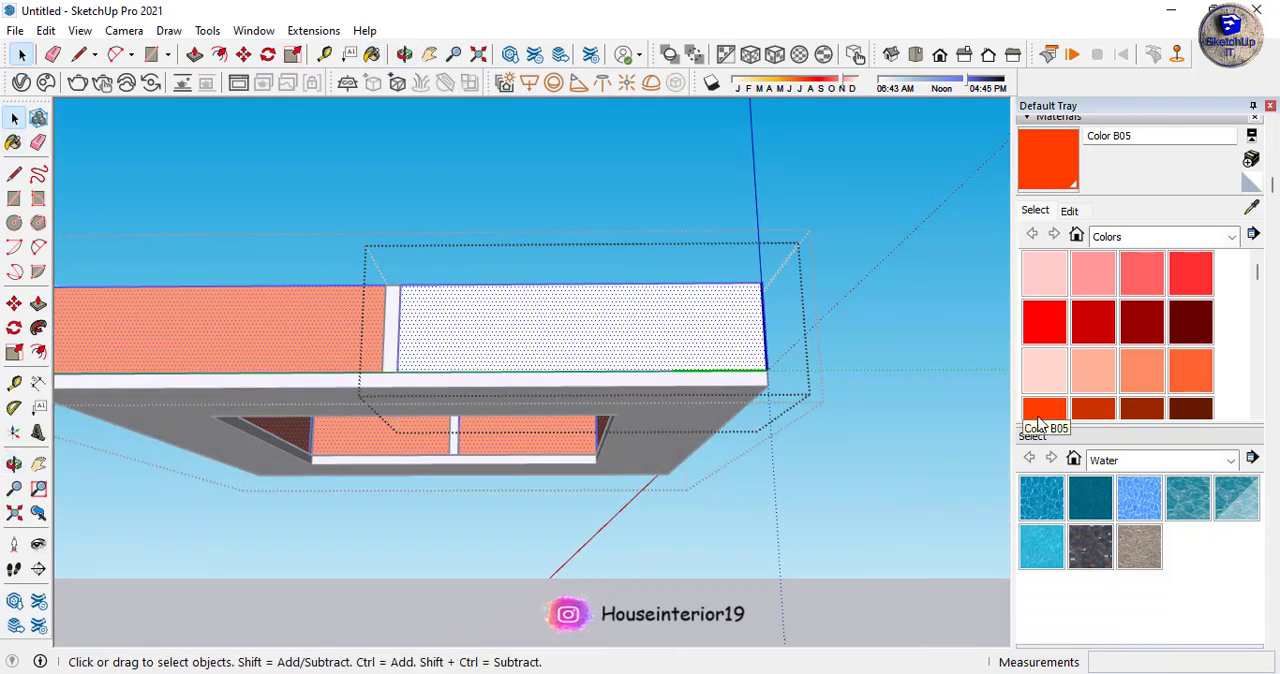
left_click(580, 314)
middle_click_drag(580, 314, 455, 222)
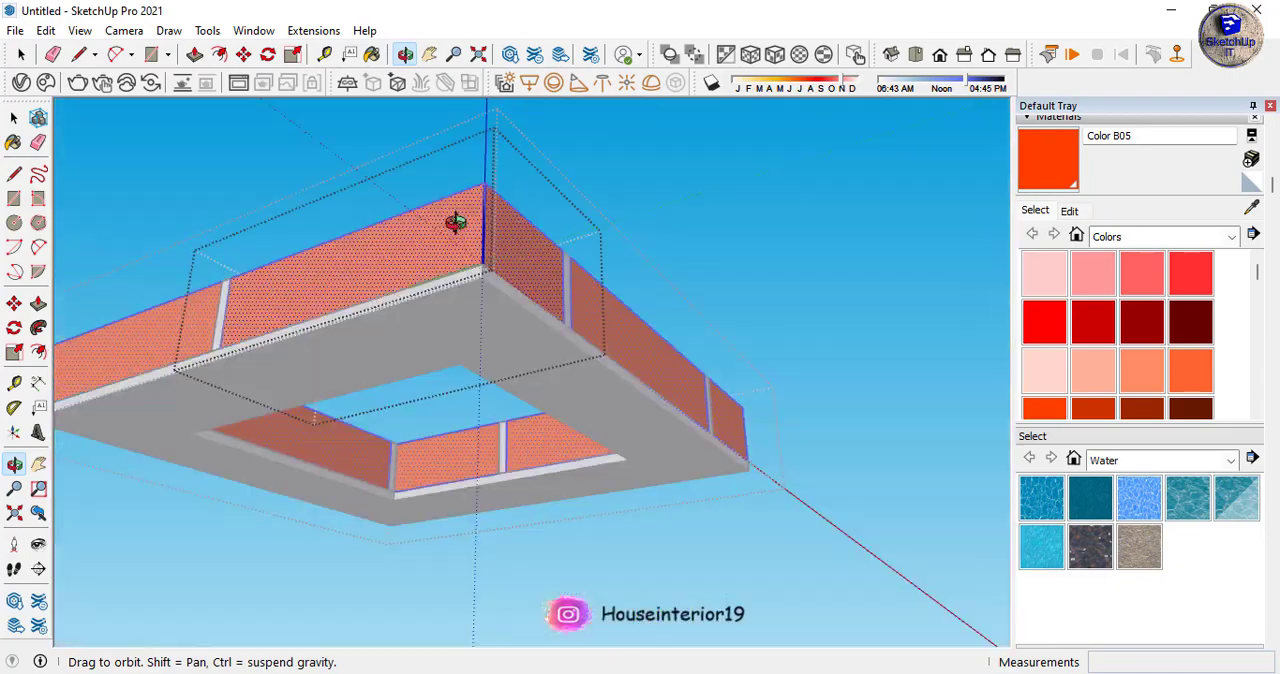
left_click_drag(456, 222, 456, 205)
- Finish editing the nested components and select the frame together with its base slab
key("space")
left_click(672, 563)
middle_click_drag(735, 259, 366, 383)
scroll(581, 266, "down", 3)
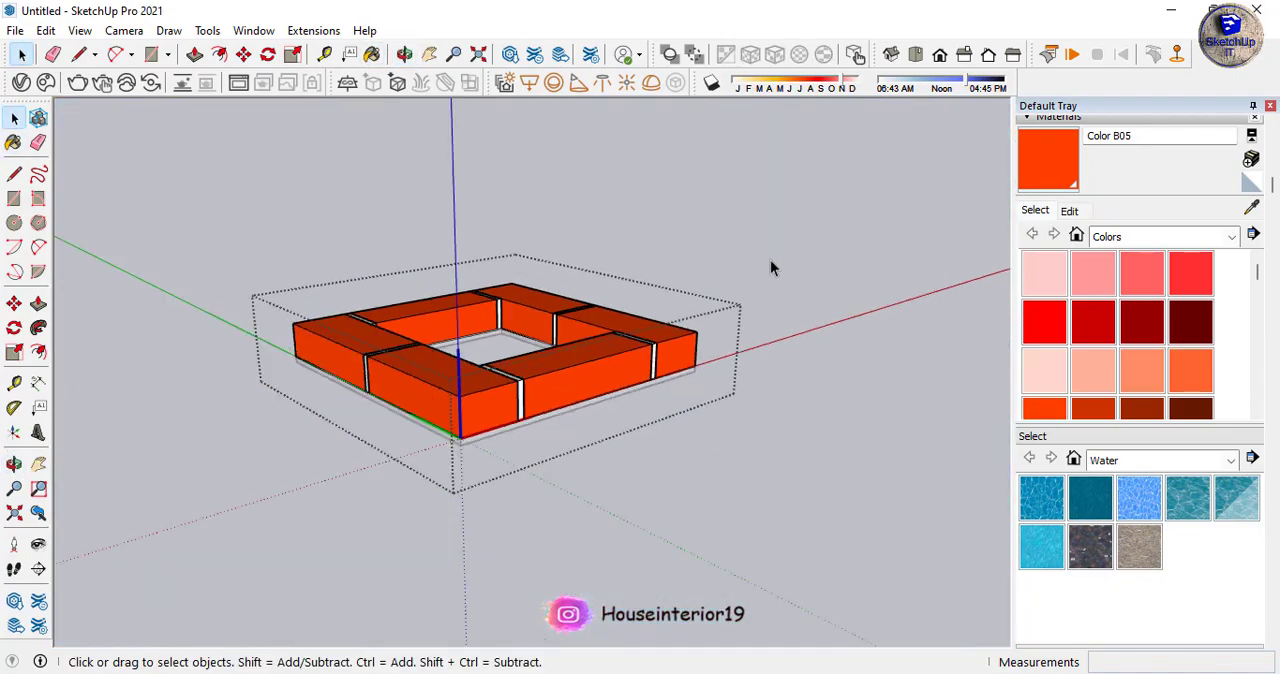
middle_click_drag(770, 267, 562, 288)
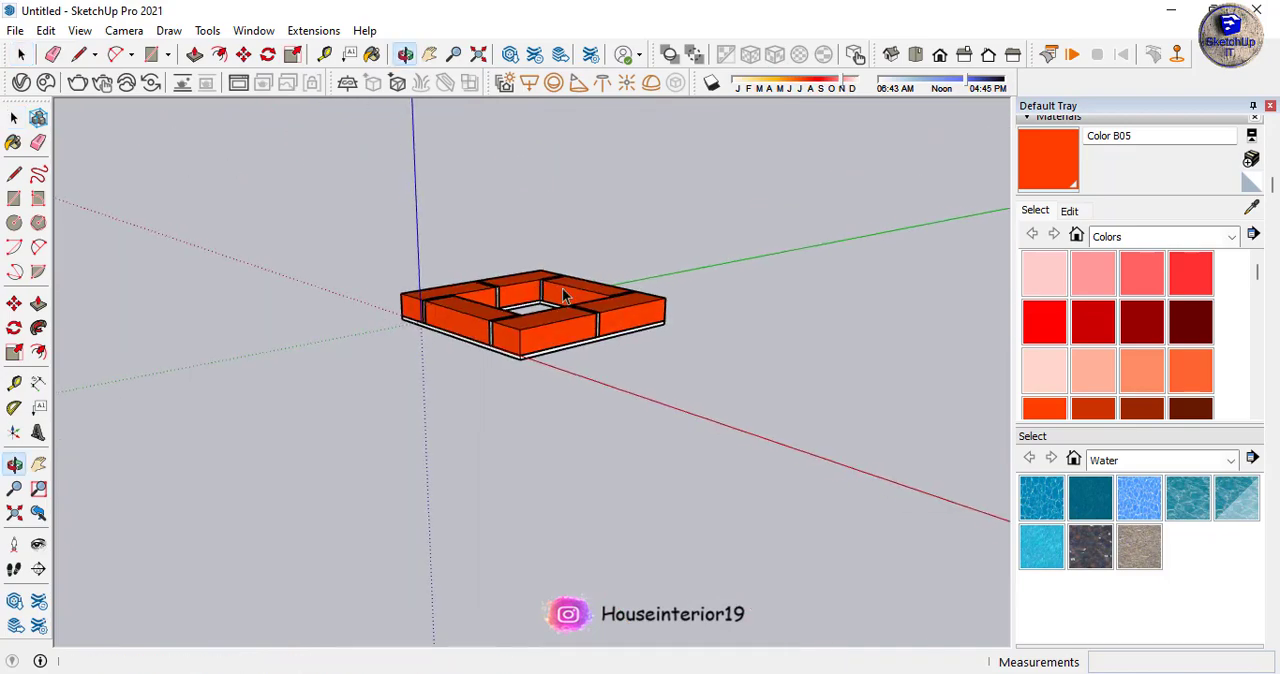
- Group the brick frame with its base slab and copy the group straight up on top of itself as a second course
right_click(468, 320)
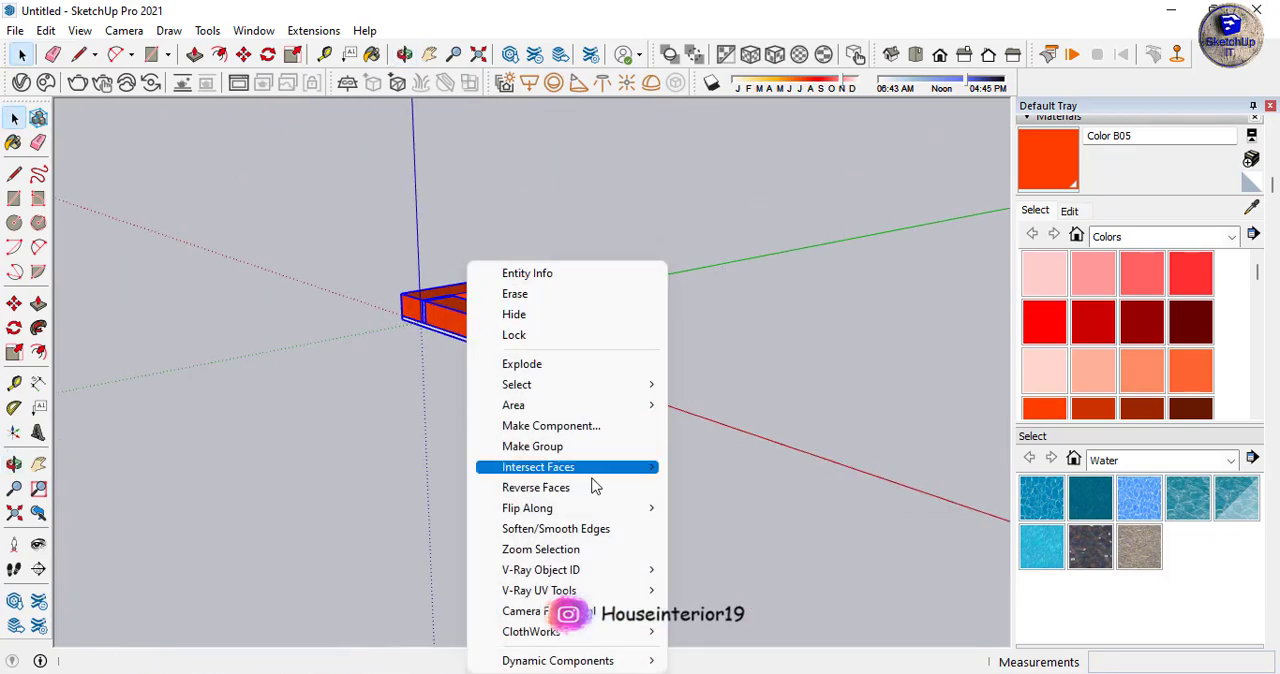
left_click(561, 451)
scroll(491, 266, "up", 6)
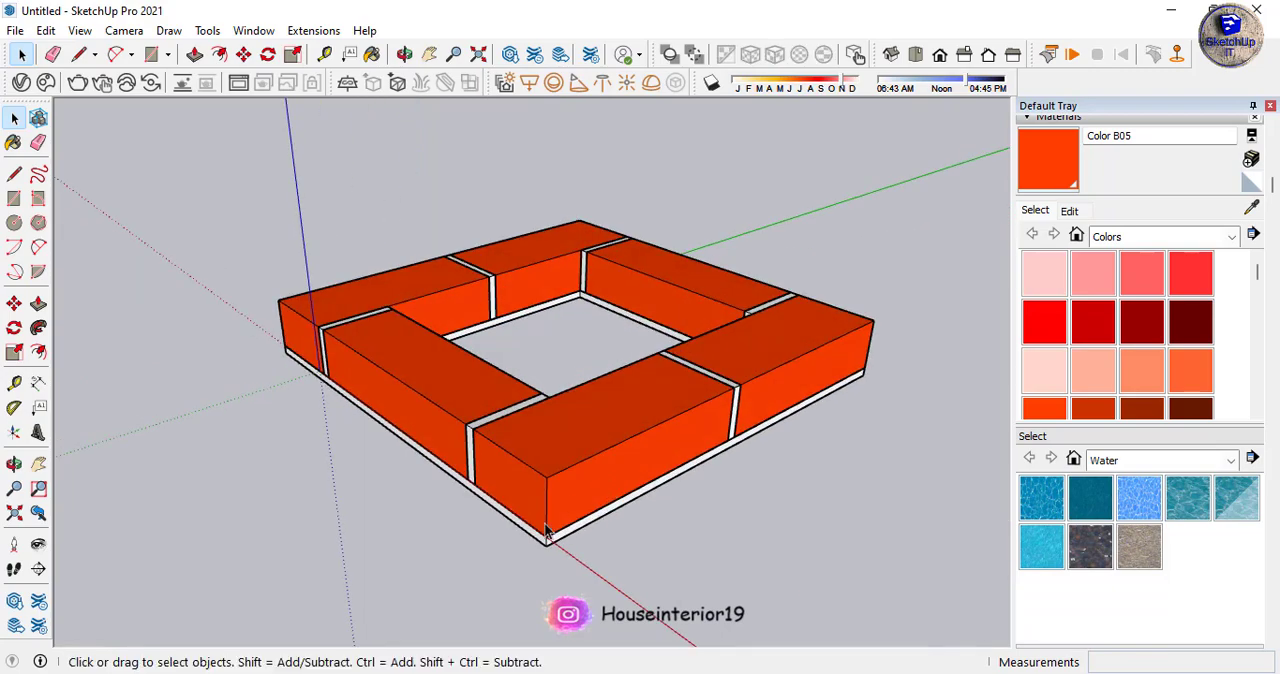
key("m")
scroll(540, 537, "up", 3)
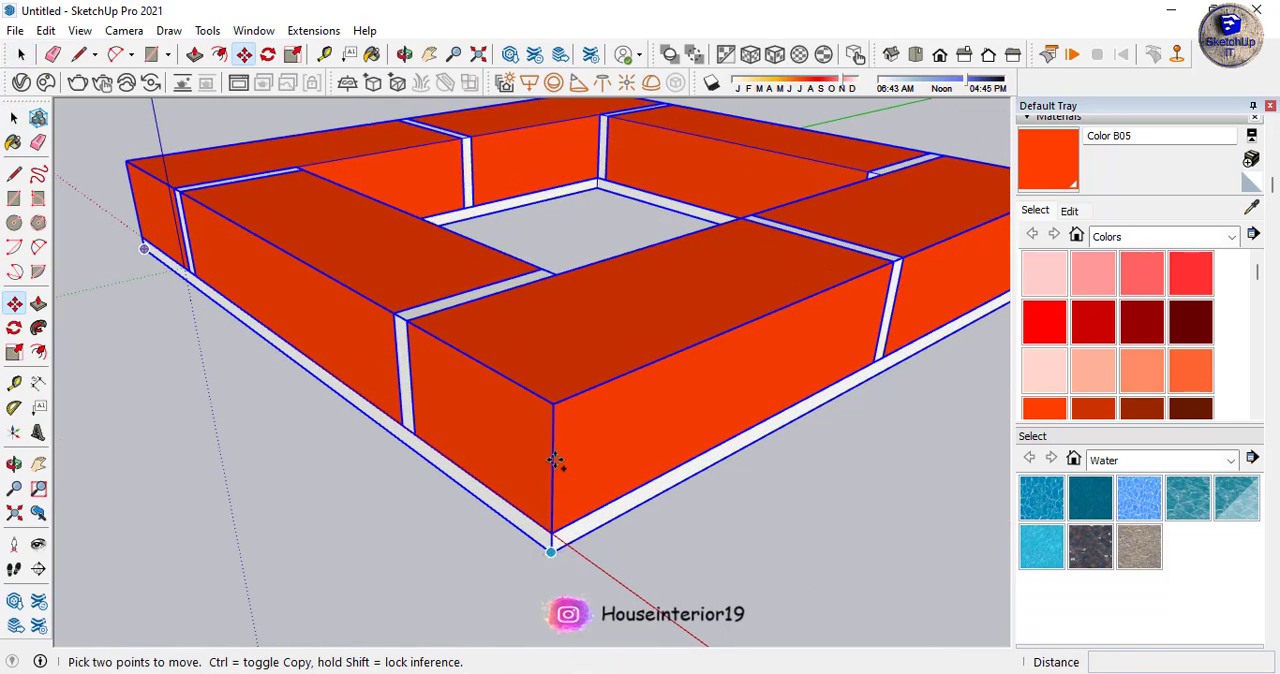
left_click(551, 552)
left_click(551, 402)
scroll(523, 414, "down", 8)
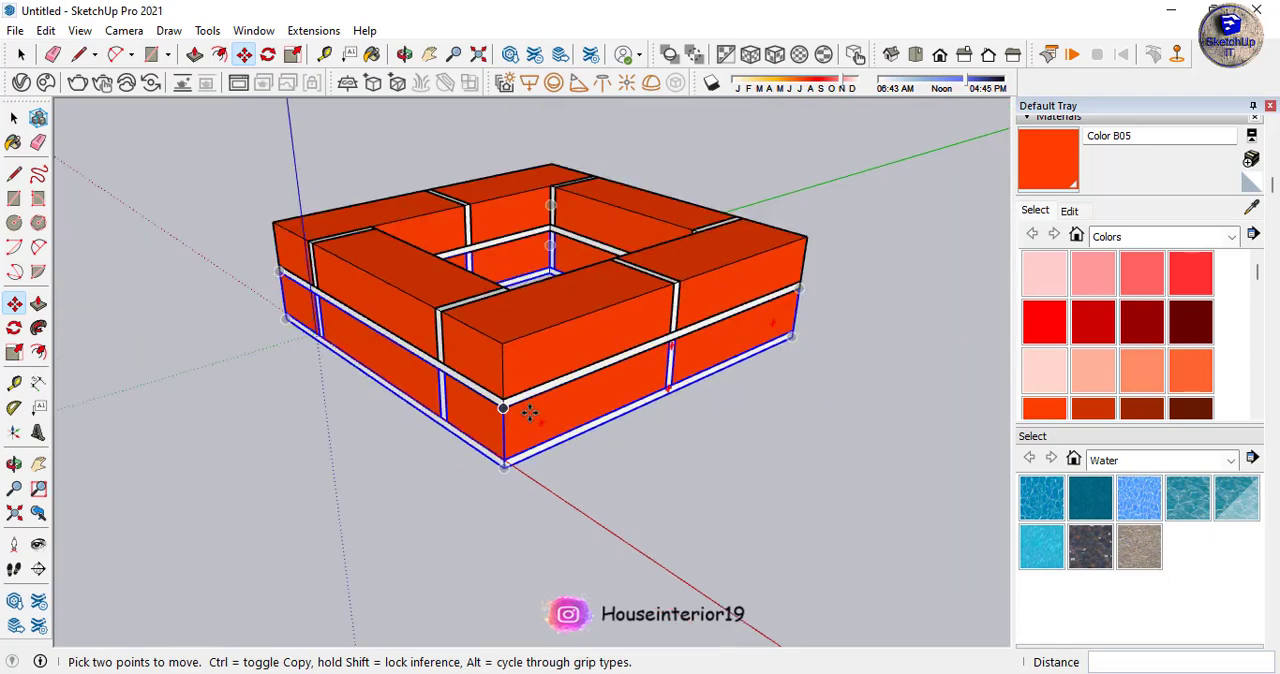
scroll(431, 385, "up", 3)
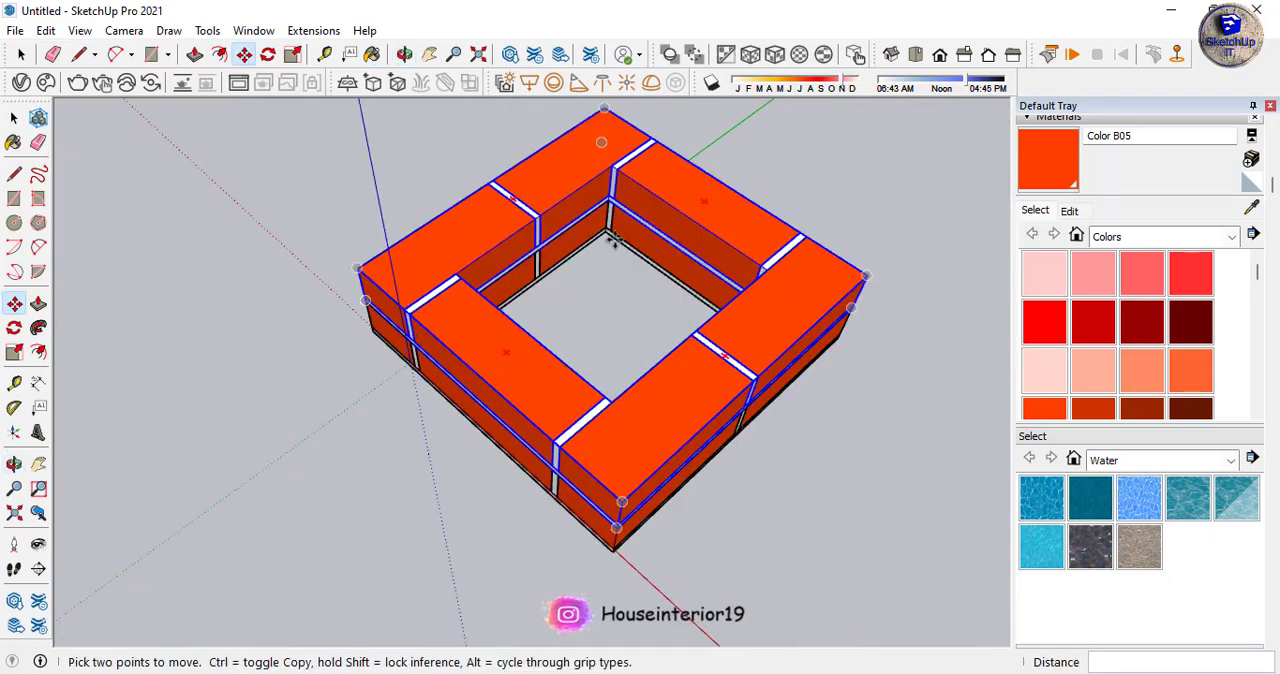
- Rotate the upper course 5 degrees about its vertical centre axis
left_click(533, 187)
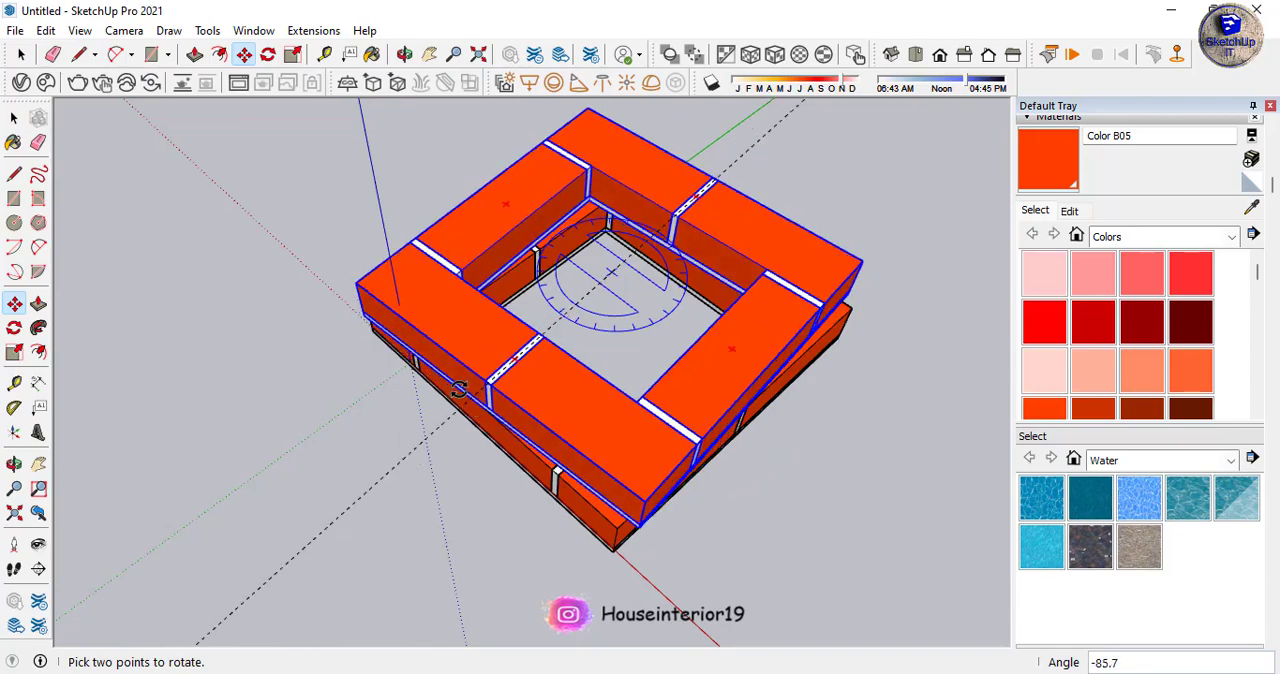
left_click(463, 395)
middle_click_drag(463, 395, 523, 451)
scroll(455, 338, "up", 3)
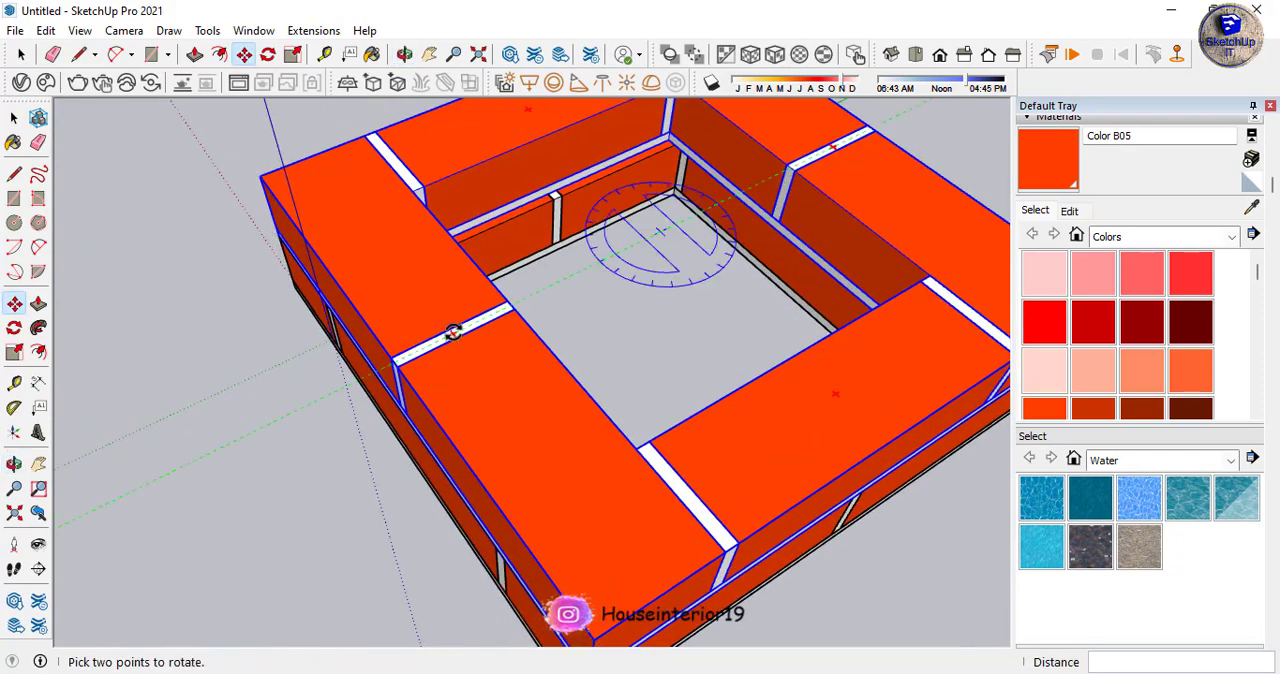
left_click(453, 333)
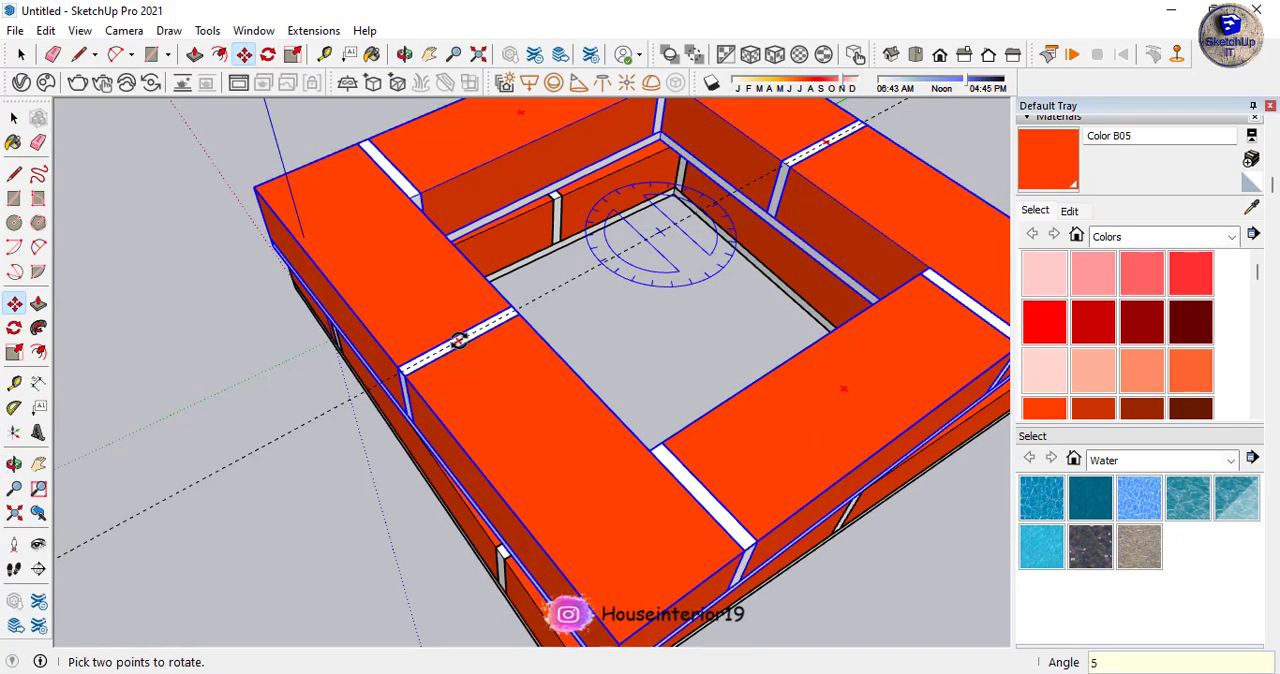
key("Return")
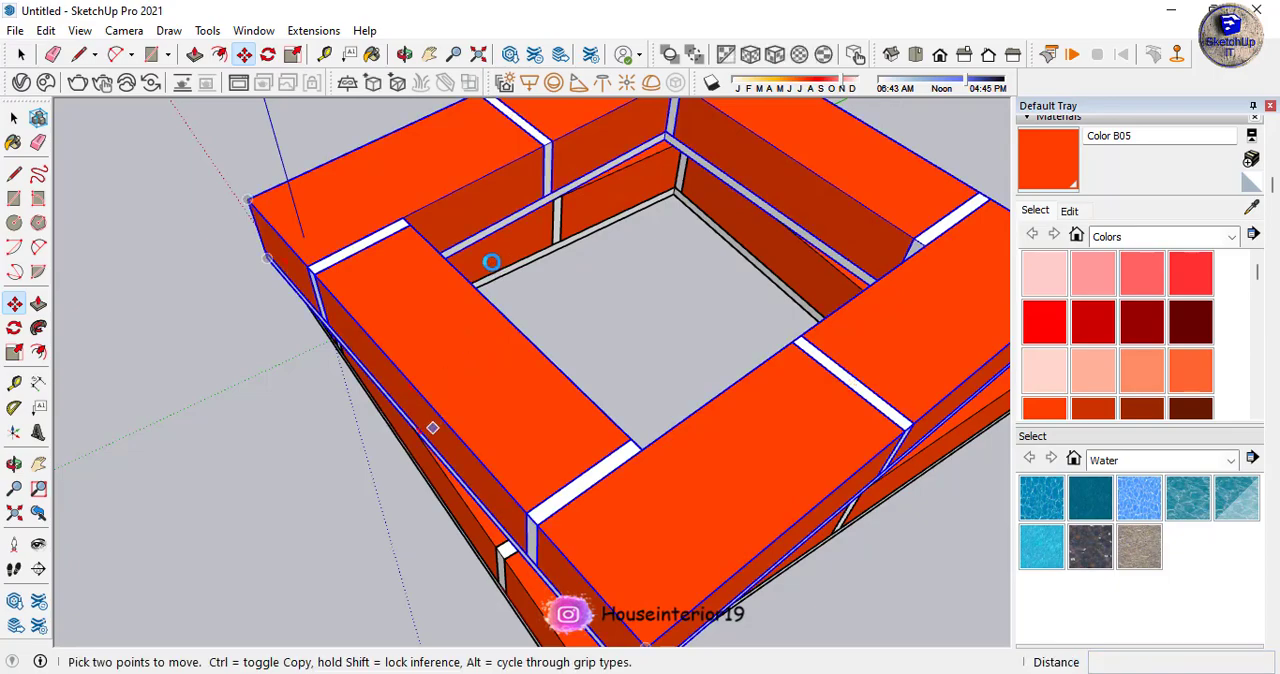
scroll(457, 430, "down", 5)
middle_click_drag(435, 510, 540, 160)
key("m")
left_click(534, 251)
left_click(550, 335)
scroll(557, 343, "up", 4)
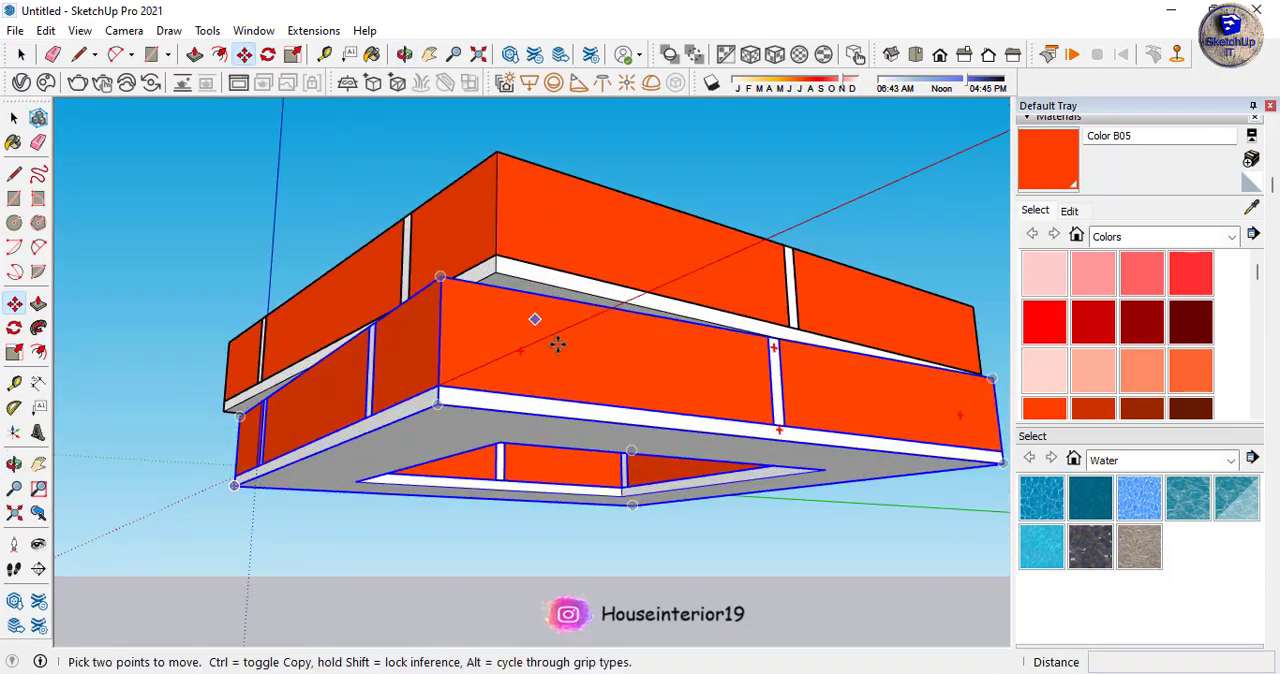
middle_click_drag(557, 343, 300, 385)
key("ctrl+z")
middle_click_drag(551, 223, 480, 354)
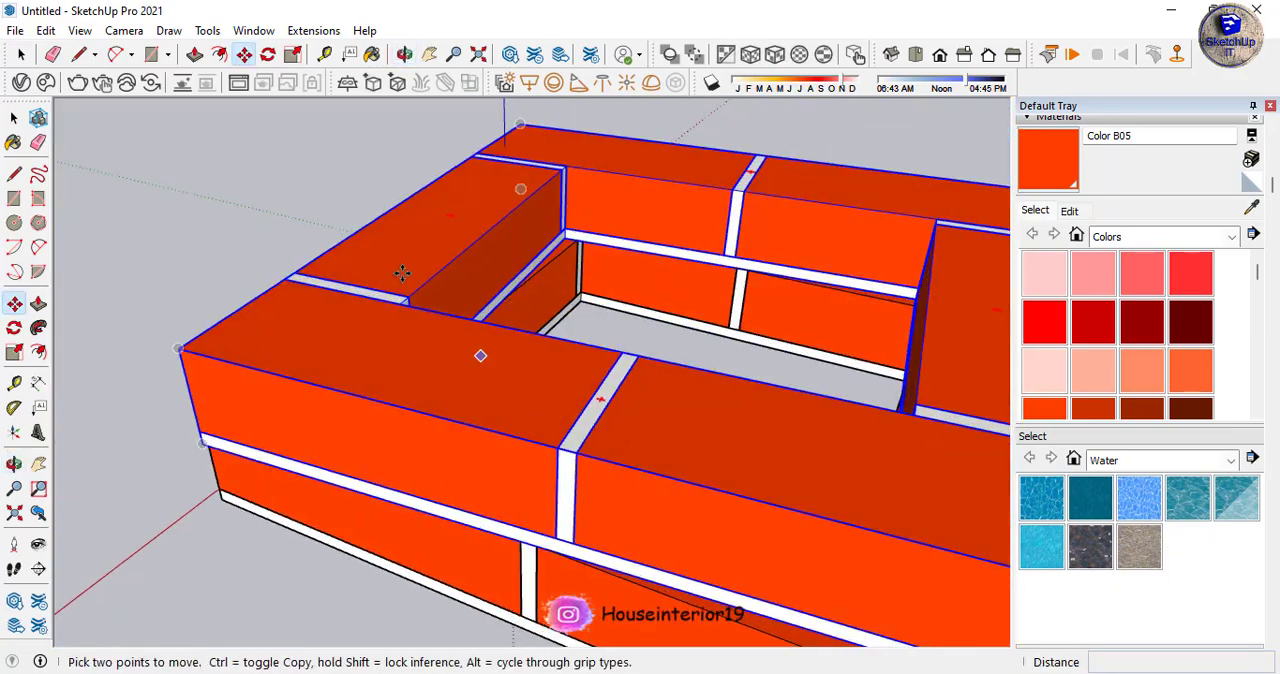
- Select both courses and run Grow with 20 copies, a Z spacing of 1' 8", a Z rotation of 10 degrees and no scaling
scroll(480, 258, "down", 5)
middle_click_drag(554, 251, 597, 382)
scroll(735, 209, "down", 4)
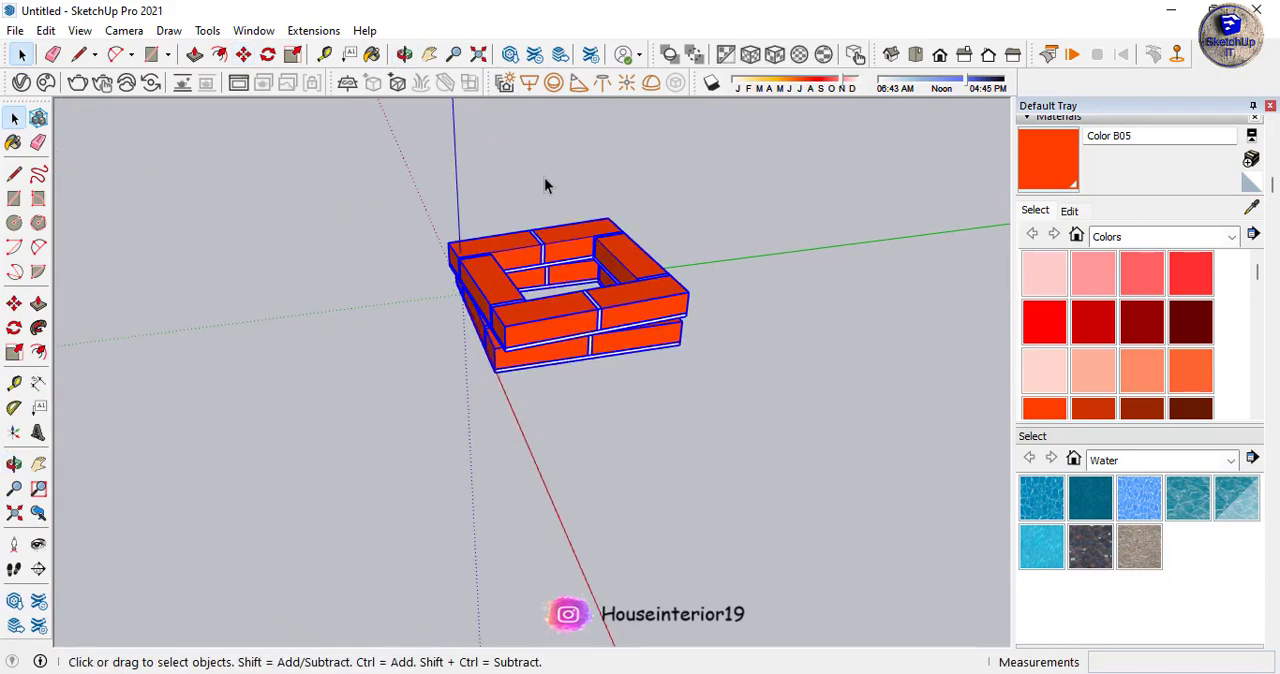
left_click(314, 31)
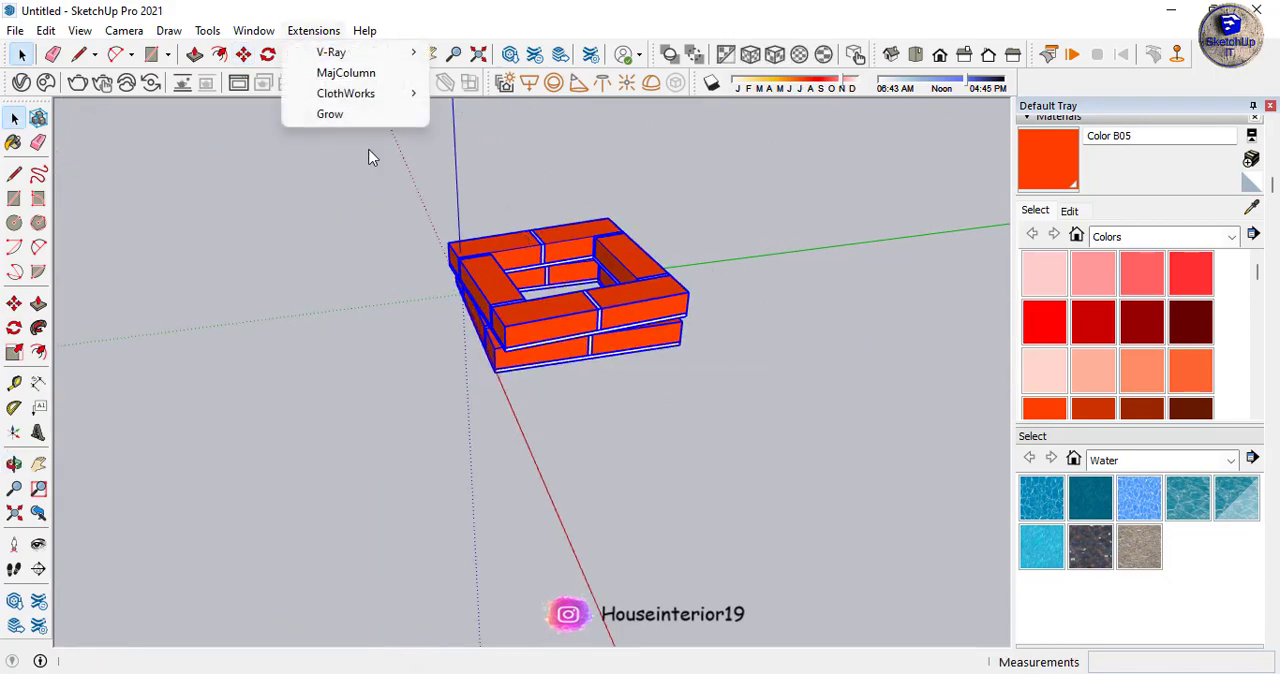
left_click(330, 115)
scroll(586, 214, "up", 3)
middle_click_drag(586, 214, 555, 325)
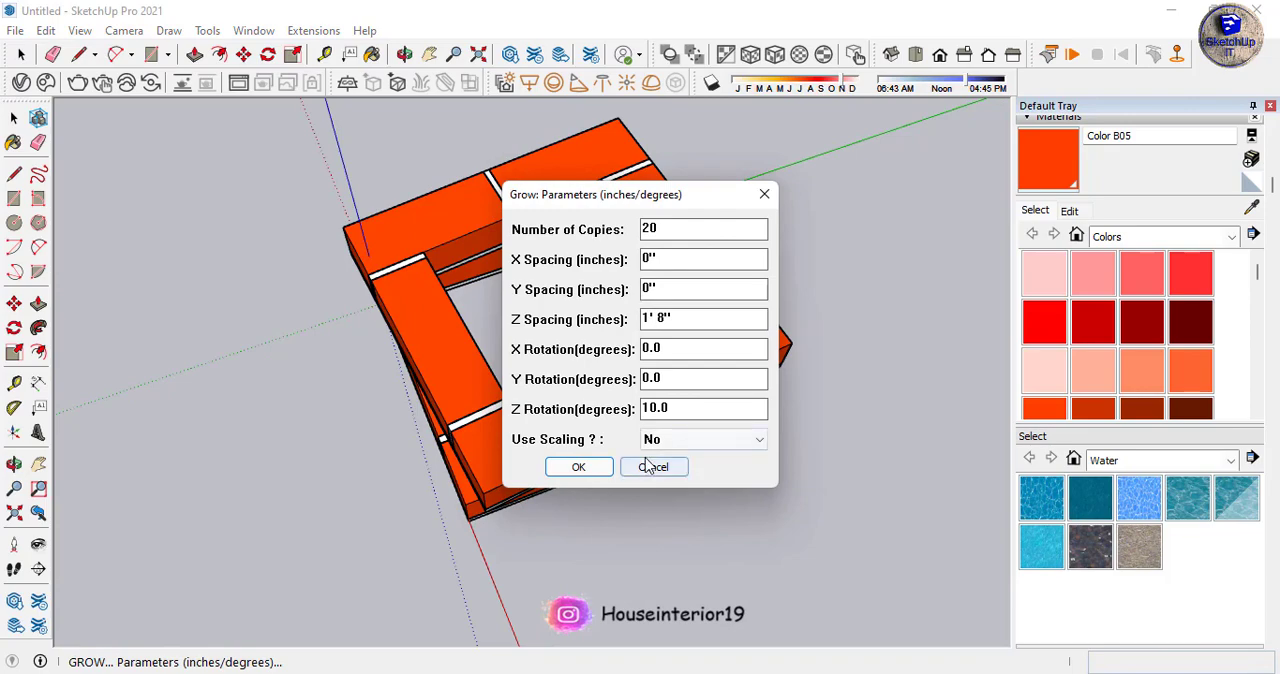
left_click(598, 468)
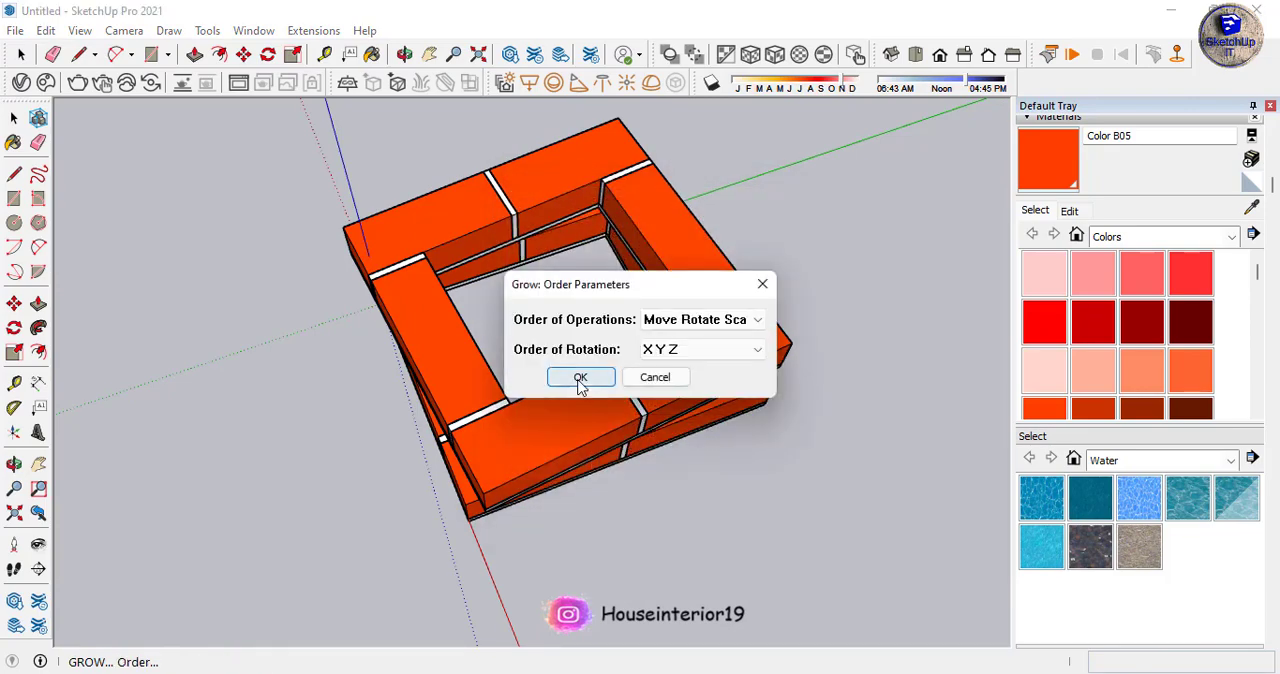
left_click(580, 380)
- Check the spacing between the grown brick courses and undo the Grow operation
scroll(600, 440, "down", 5)
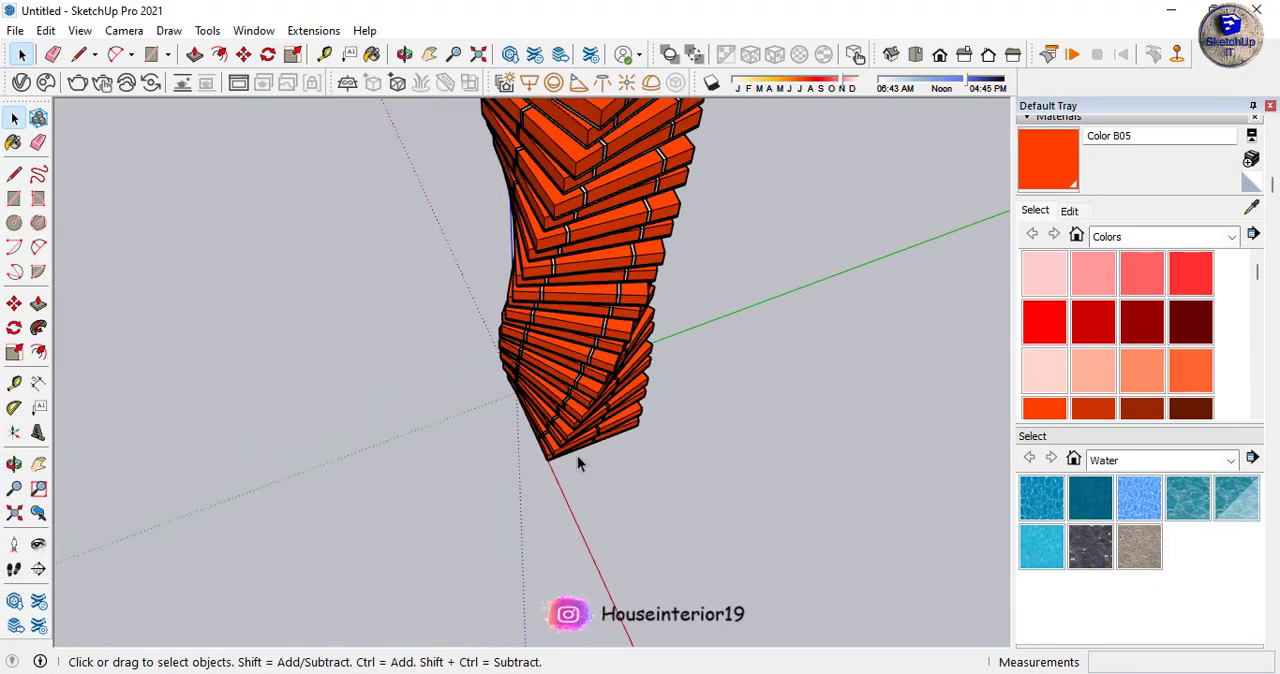
scroll(524, 456, "down", 6)
middle_click_drag(600, 509, 583, 134)
scroll(579, 280, "up", 6)
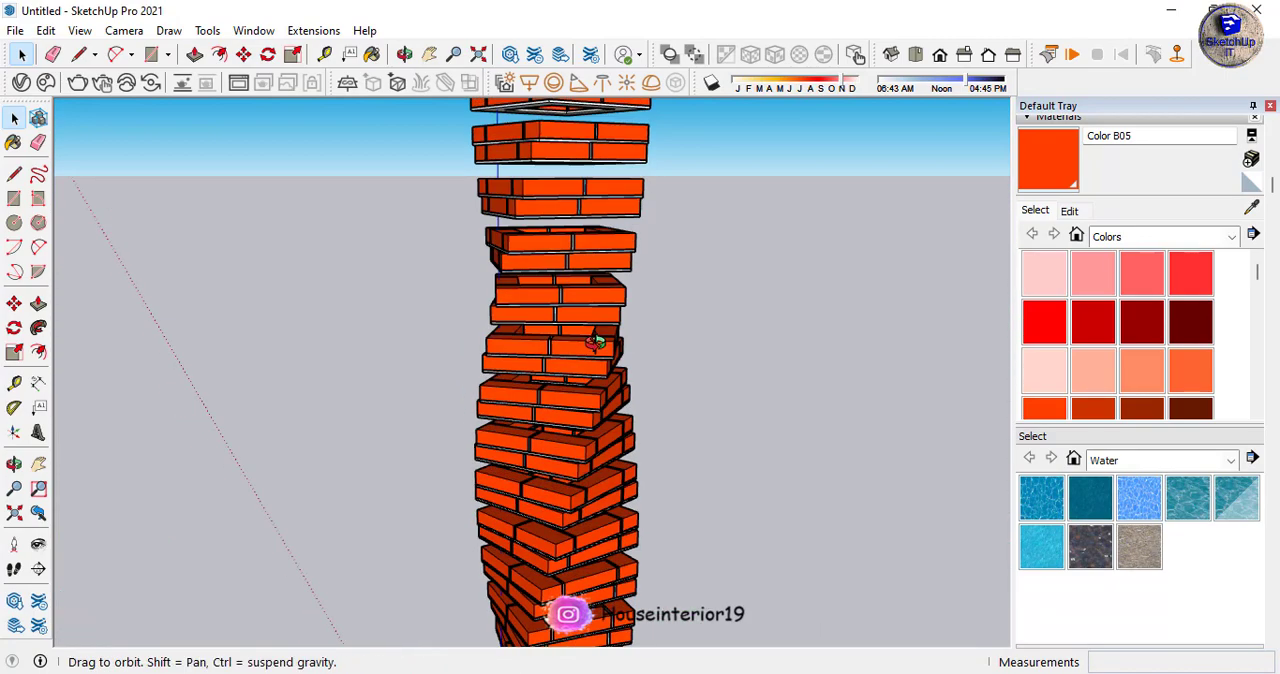
middle_click_drag(595, 342, 601, 347)
key("ctrl+z")
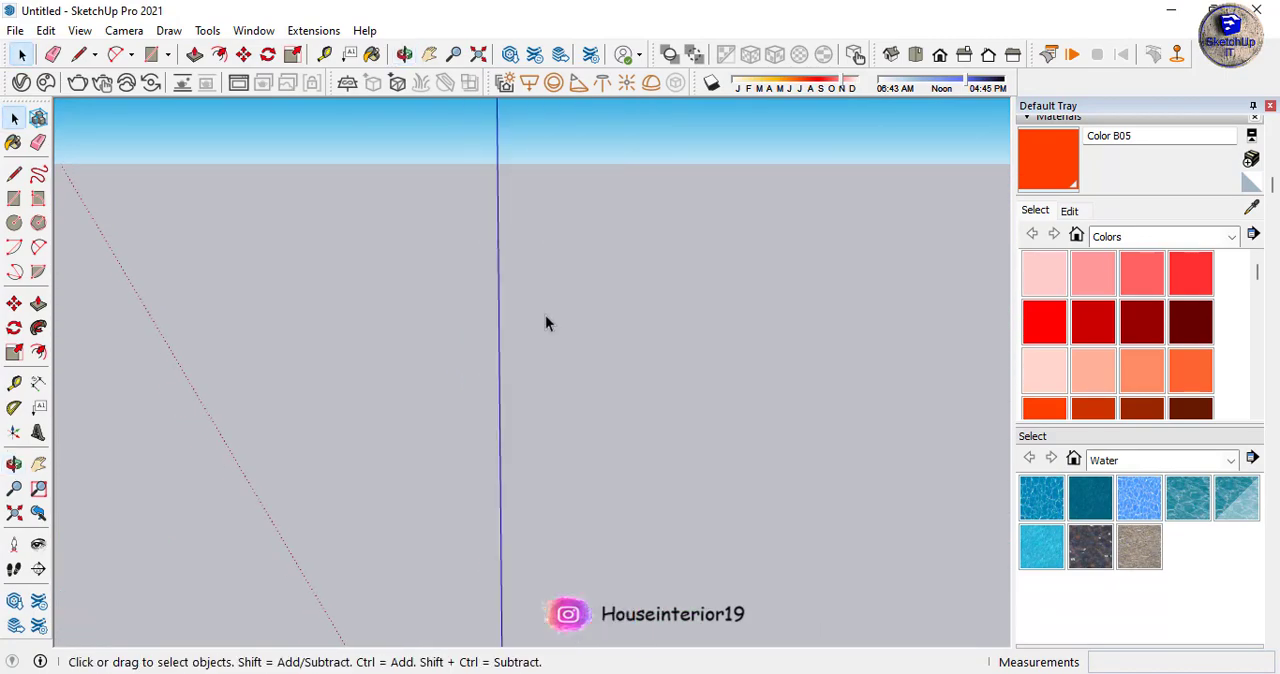
- Measure the total height of the two stacked courses from the lower slab's bottom edge to the upper course's top edge
scroll(600, 305, "down", 5)
scroll(531, 415, "up", 2)
middle_click_drag(616, 347, 612, 257)
scroll(571, 462, "up", 5)
key("t")
scroll(609, 397, "up", 3)
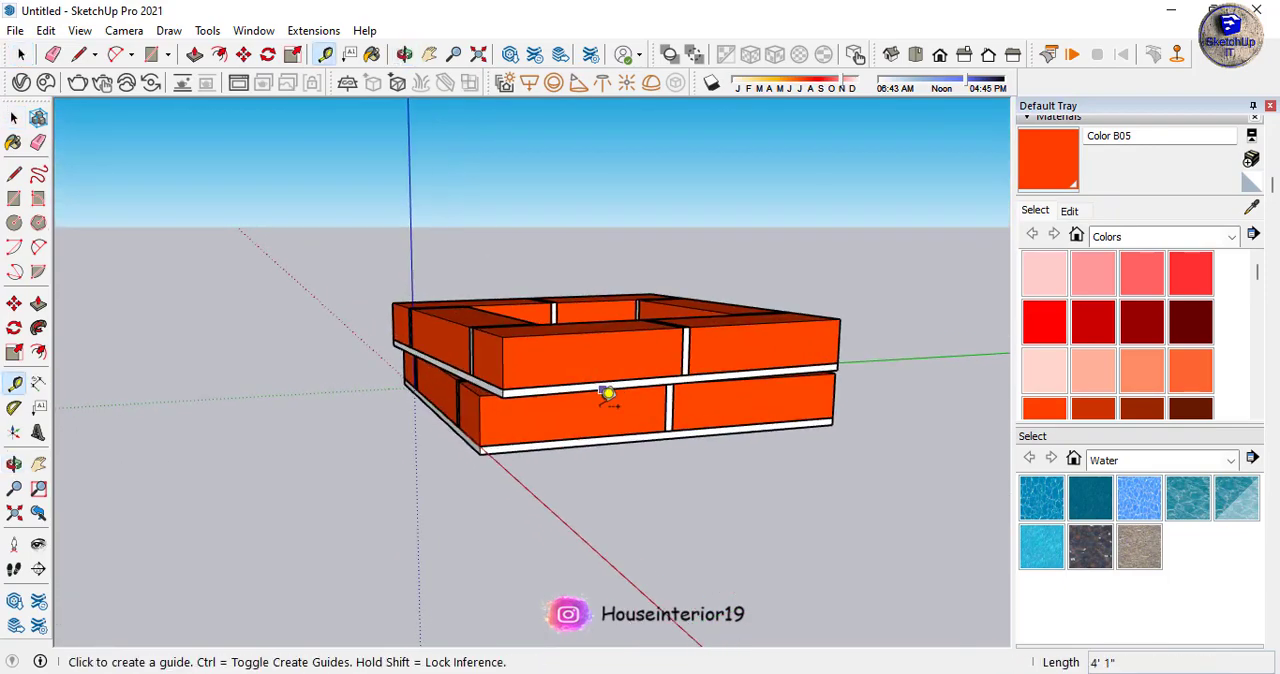
left_click(612, 444)
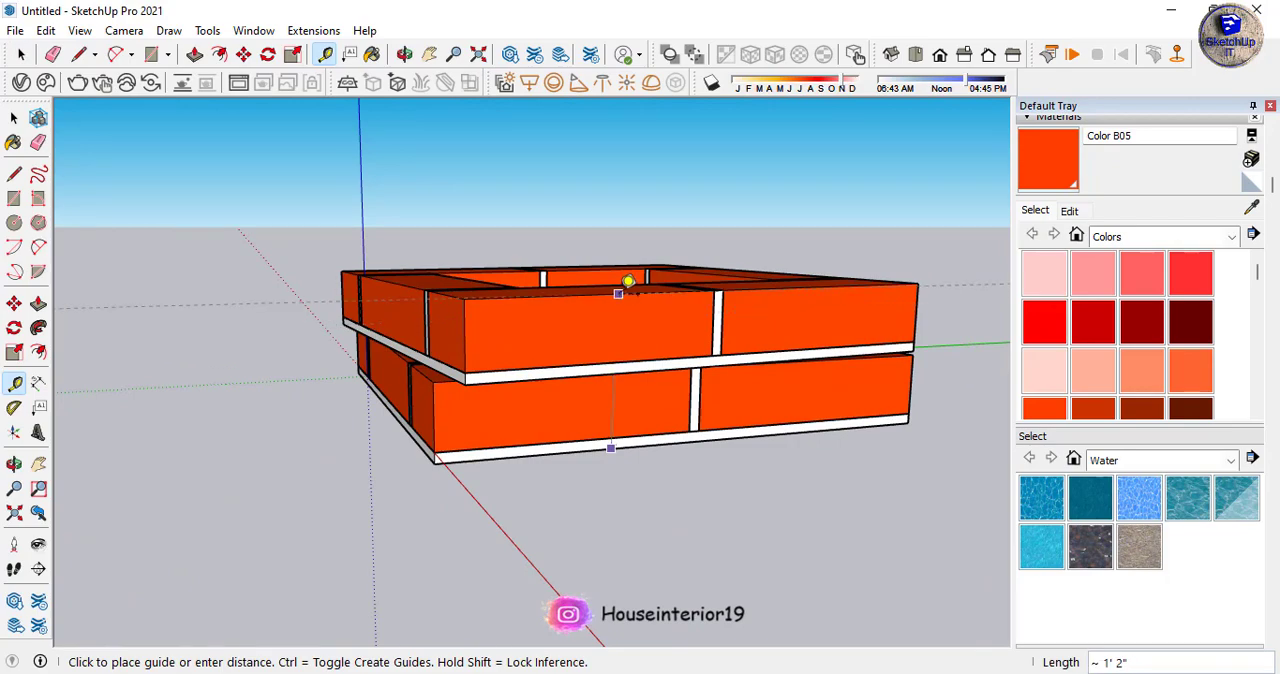
key("space")
scroll(571, 286, "down", 3)
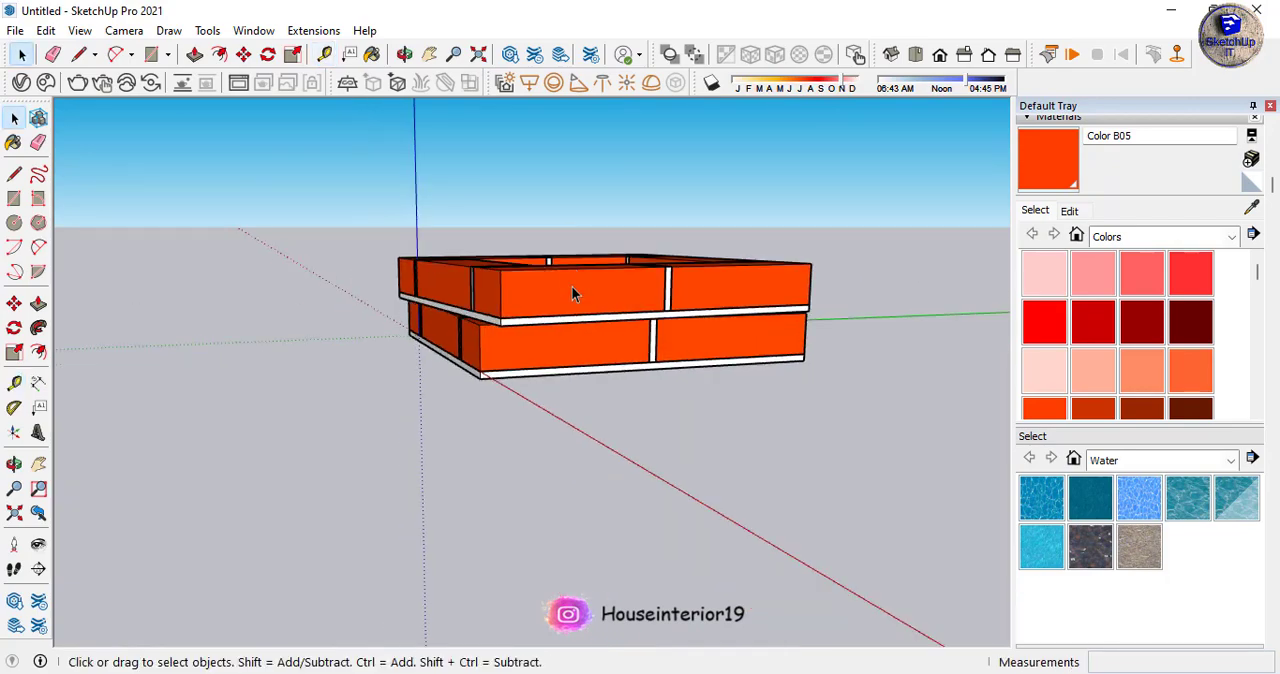
- Run Grow on both courses with 20 copies, a Z spacing of 1'2", a Z rotation of 10 degrees and no scaling
middle_click_drag(571, 286, 816, 188)
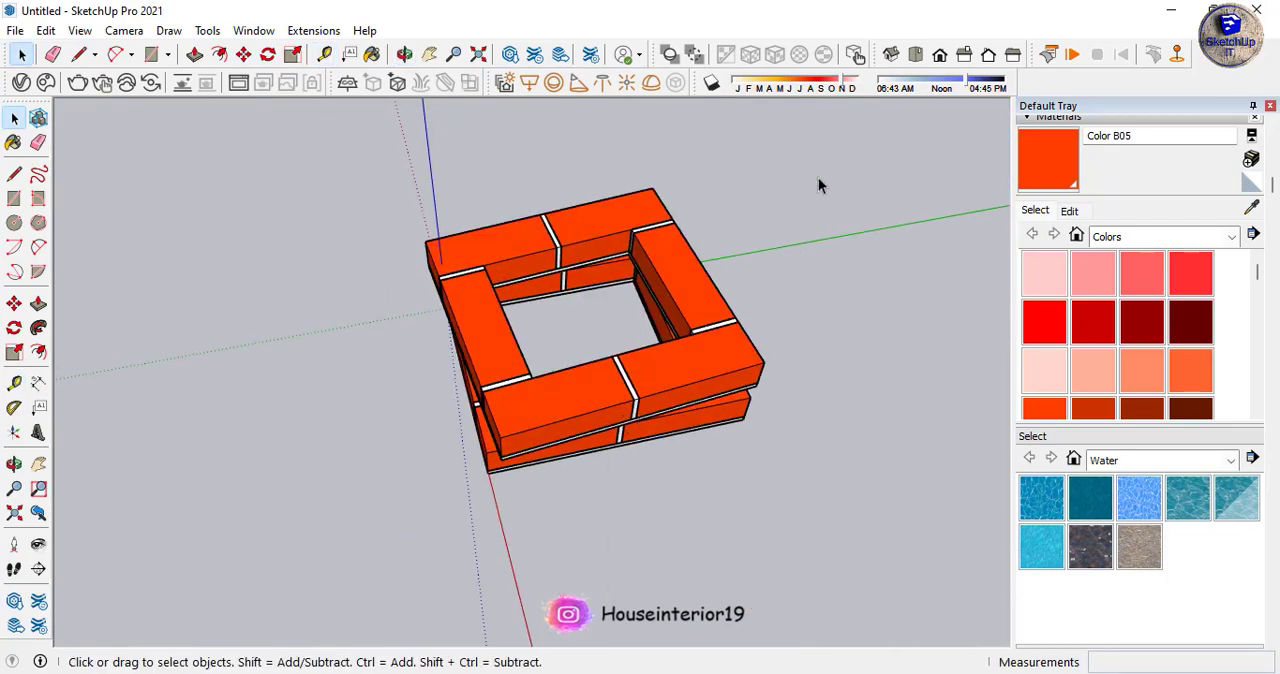
key("ctrl+a")
left_click(313, 30)
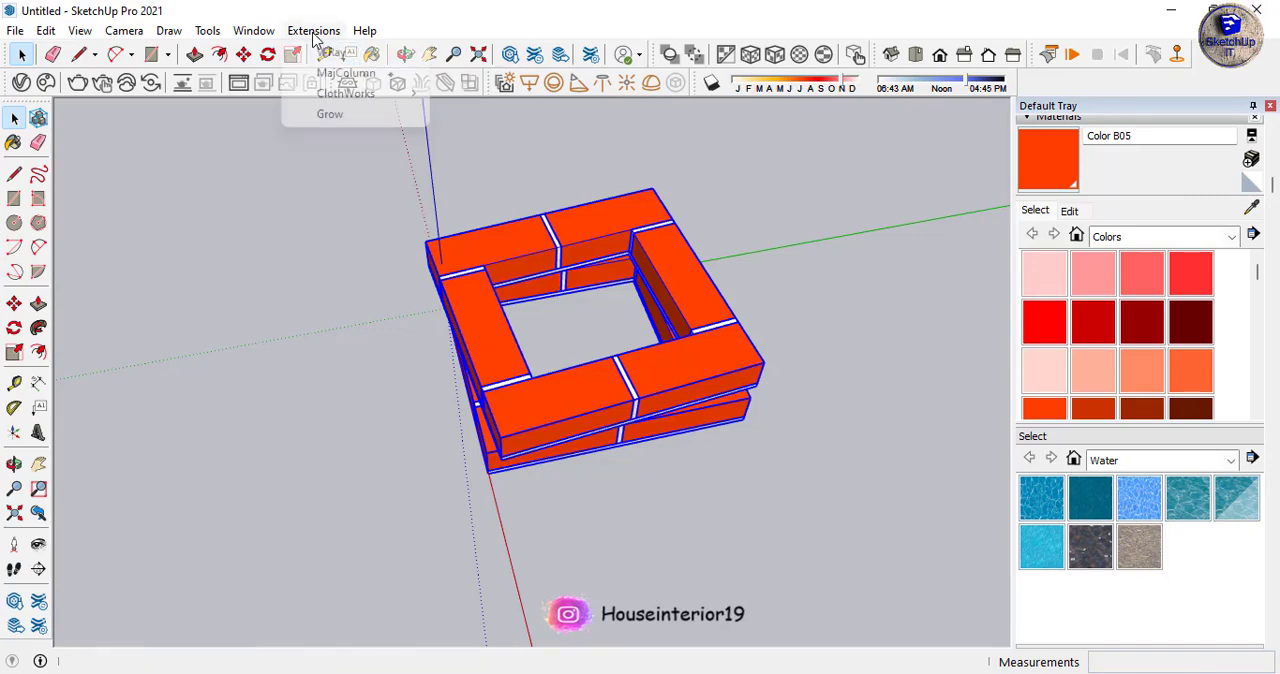
left_click(332, 117)
left_click(581, 323)
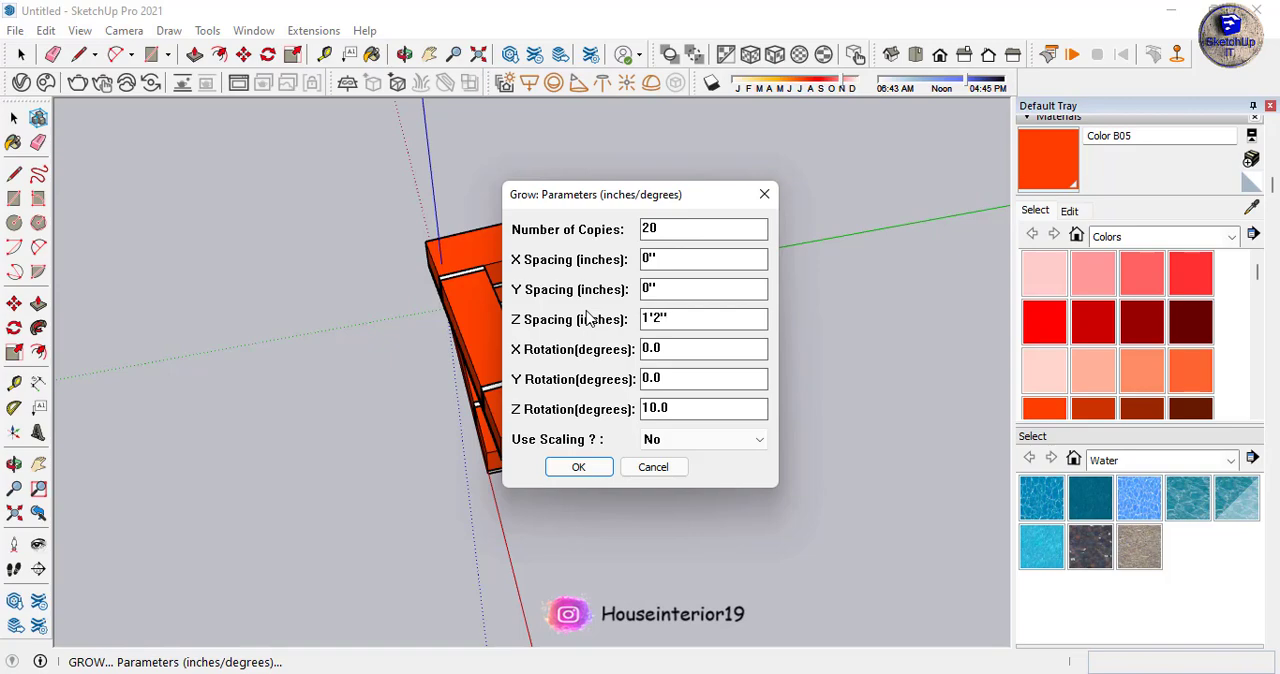
left_click(580, 467)
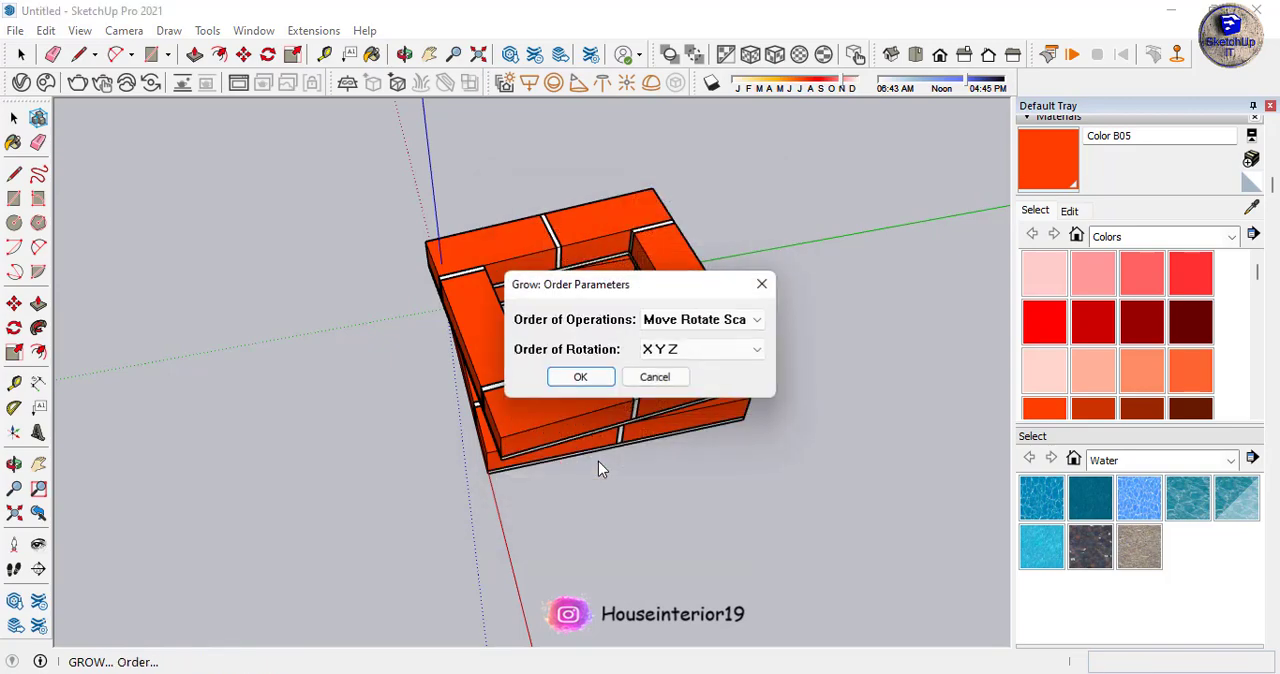
left_click(580, 377)
middle_click_drag(764, 530, 633, 525)
scroll(591, 530, "down", 10)
scroll(633, 525, "up", 10)
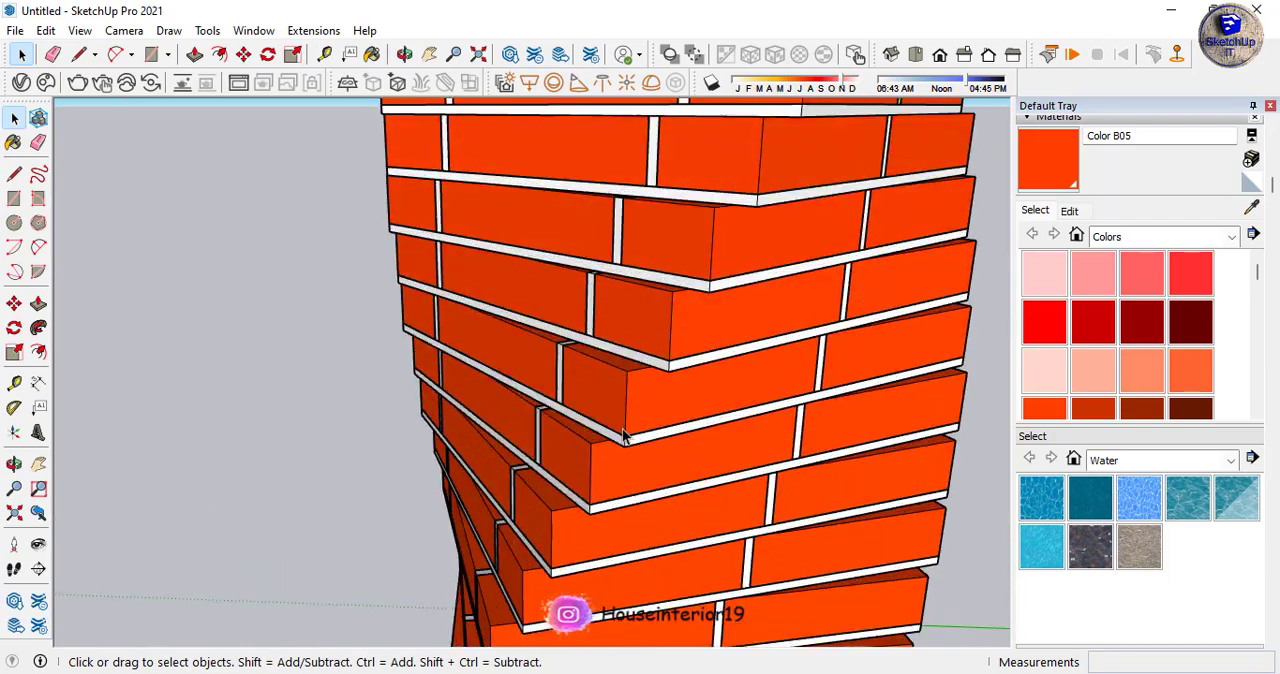
- Open one of the tower's course groups and its base slab component for editing, selecting all of the slab's geometry
middle_click_drag(660, 455, 649, 172)
scroll(649, 171, "up", 3)
double_click(649, 170)
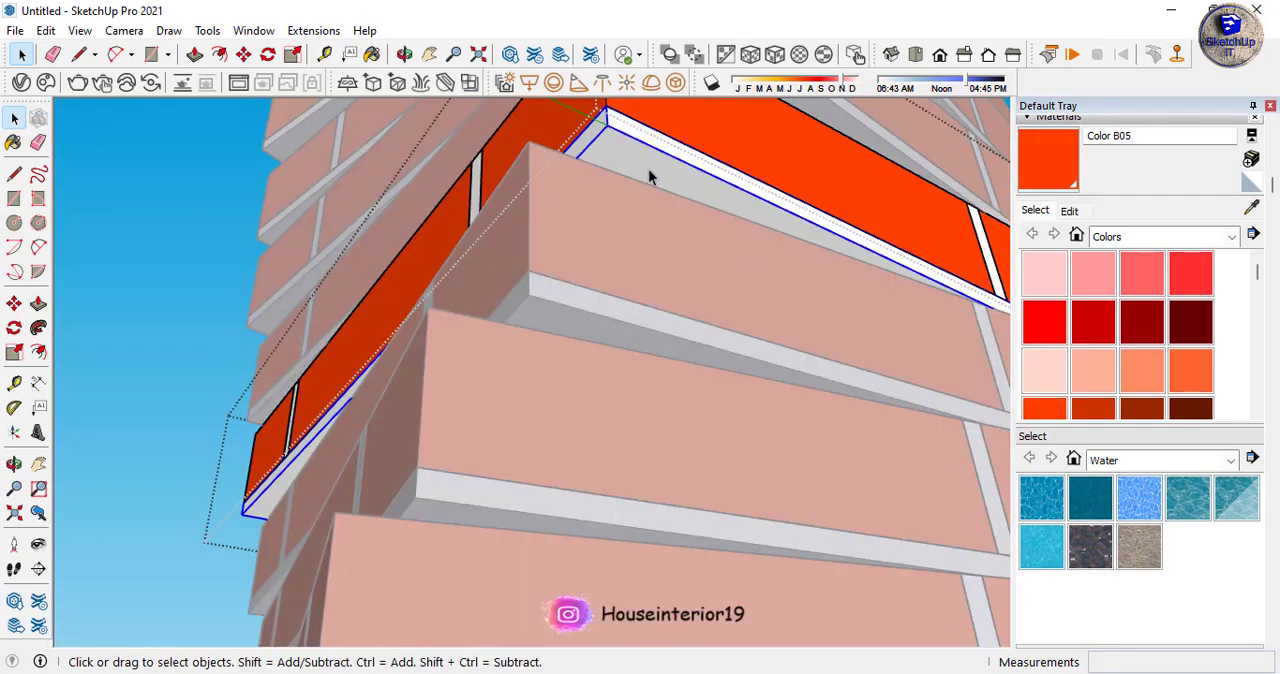
triple_click(649, 170)
scroll(534, 517, "down", 6)
middle_click_drag(546, 543, 588, 188)
scroll(560, 190, "up", 6)
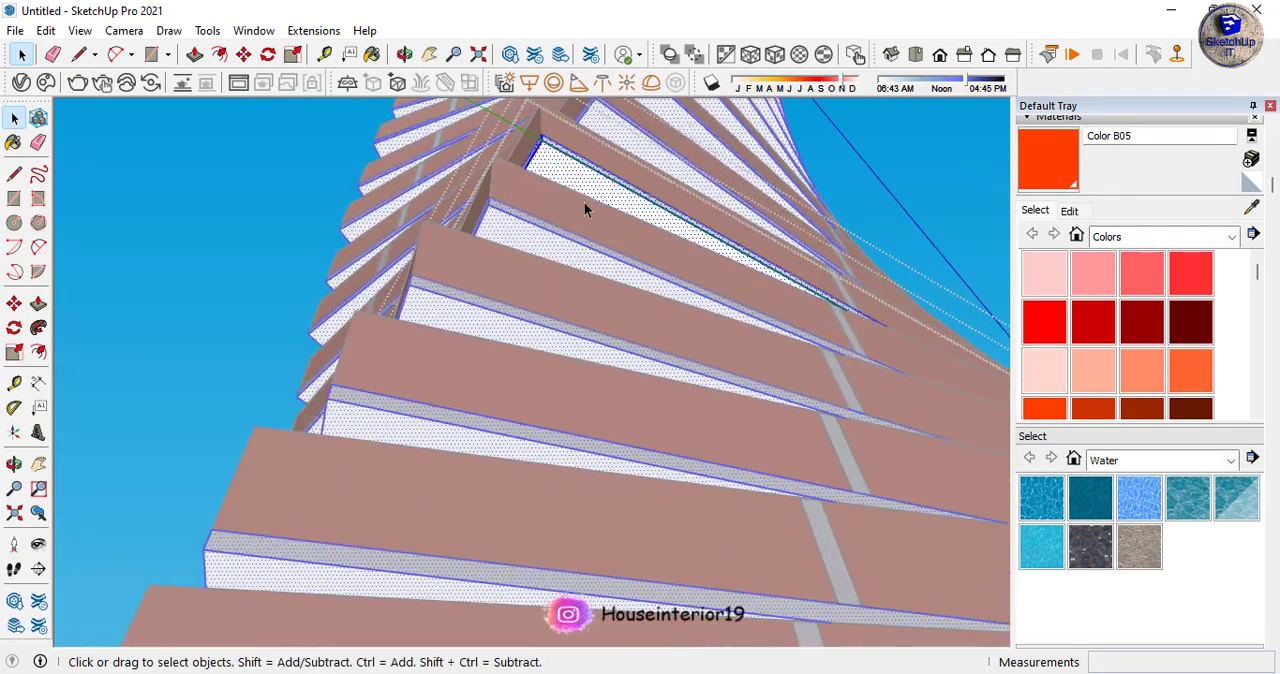
- Draw a line about 1' 11 1/2" long on the slab's underside, following the top edge of the brick course below
key("l")
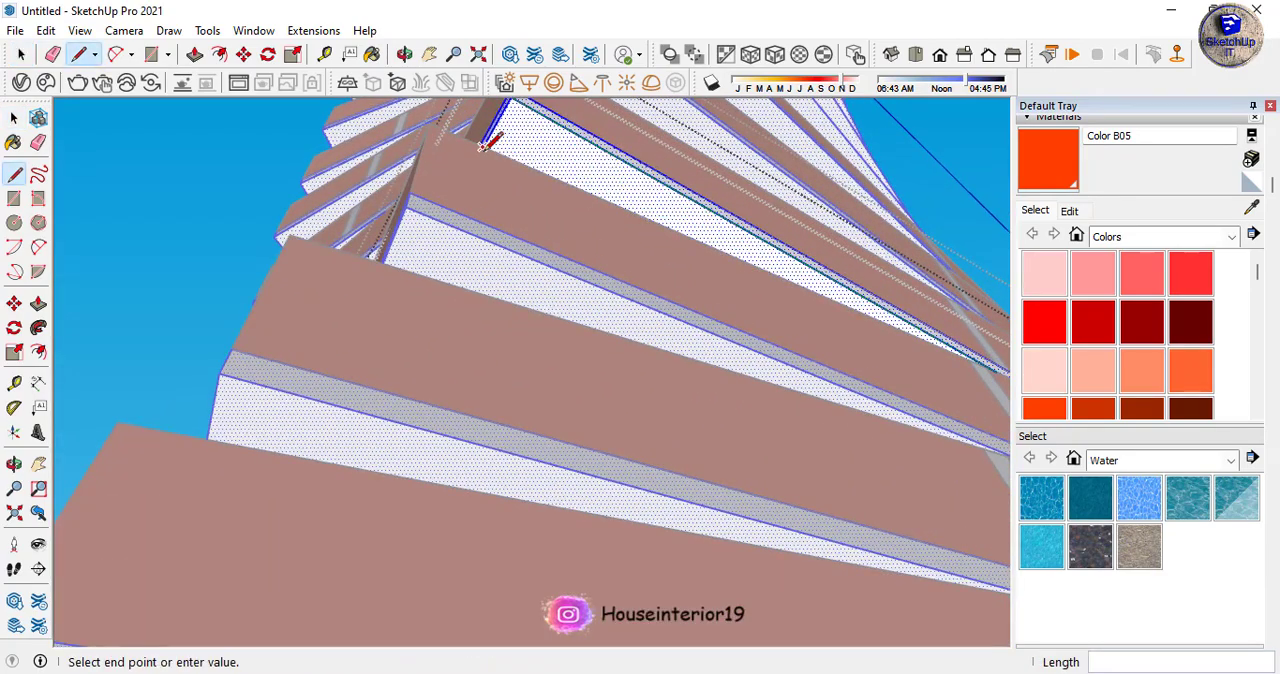
mouse_move(888, 343)
middle_mouse_down()
mouse_move(551, 317)
mouse_move(826, 349)
middle_mouse_up()
scroll(851, 343, "up", 5)
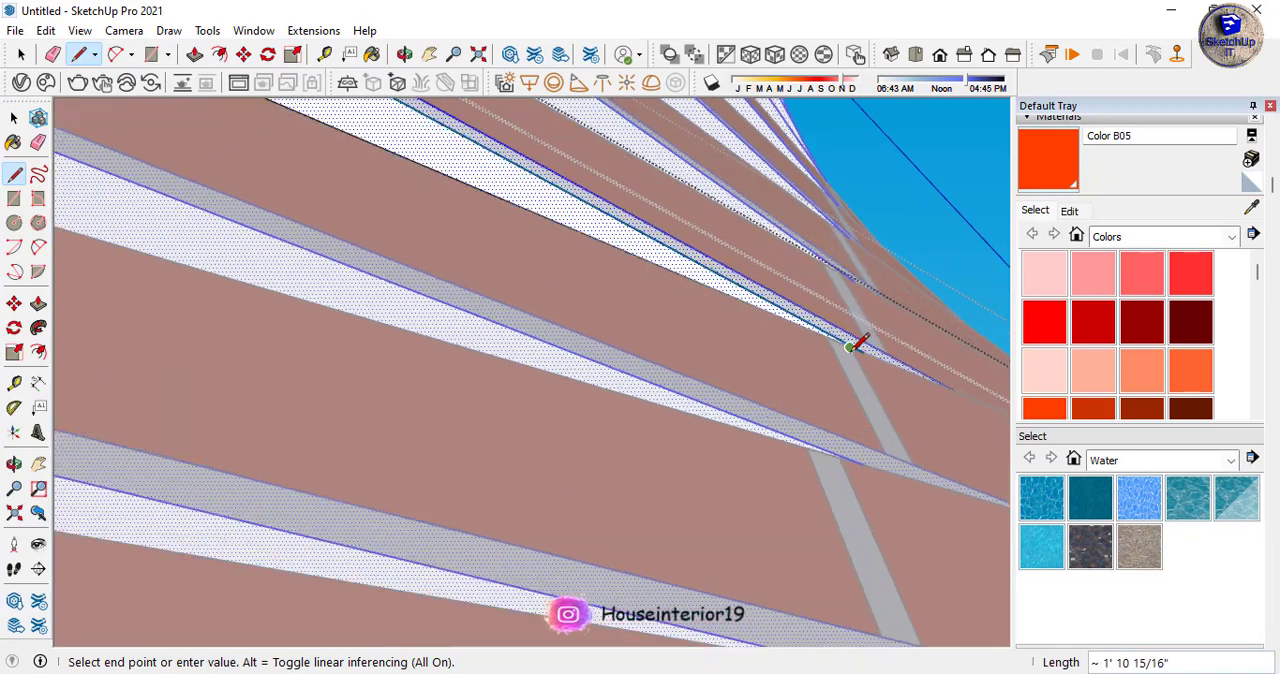
scroll(870, 343, "up", 3)
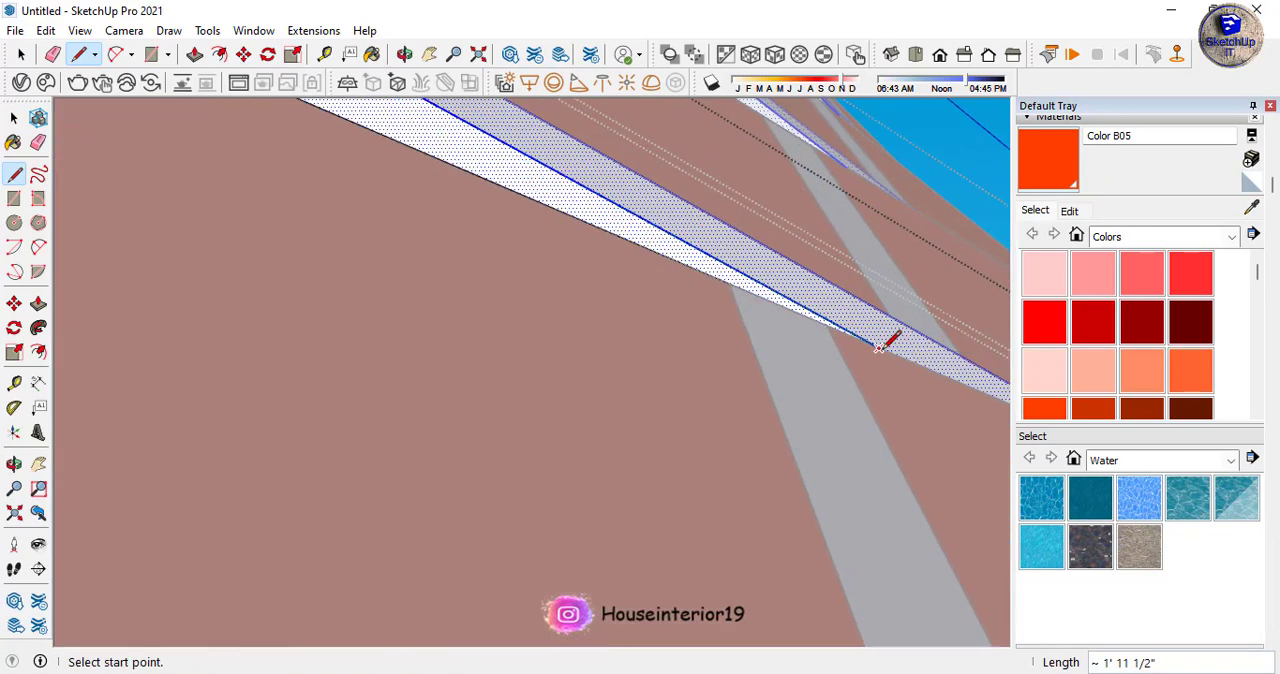
- Push the overhanging strip of the slab's underside in by 1" to cut it away, and close the slab component
key("p")
left_click(694, 272)
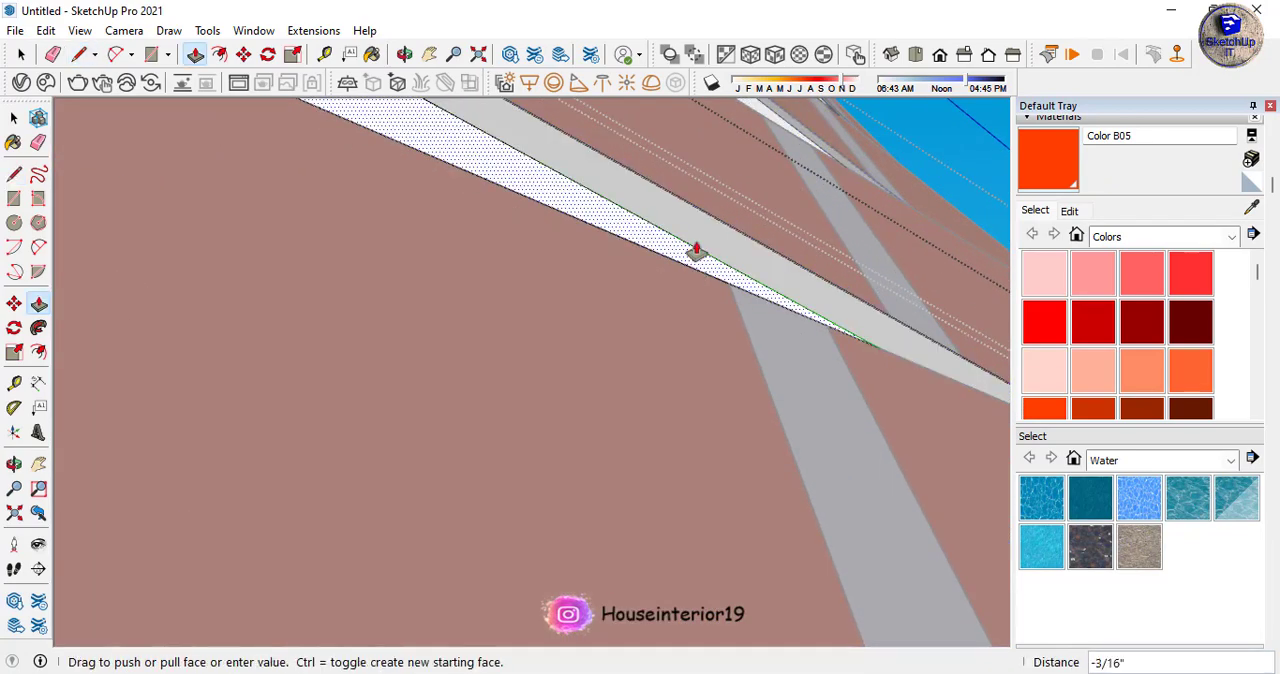
left_click(694, 209)
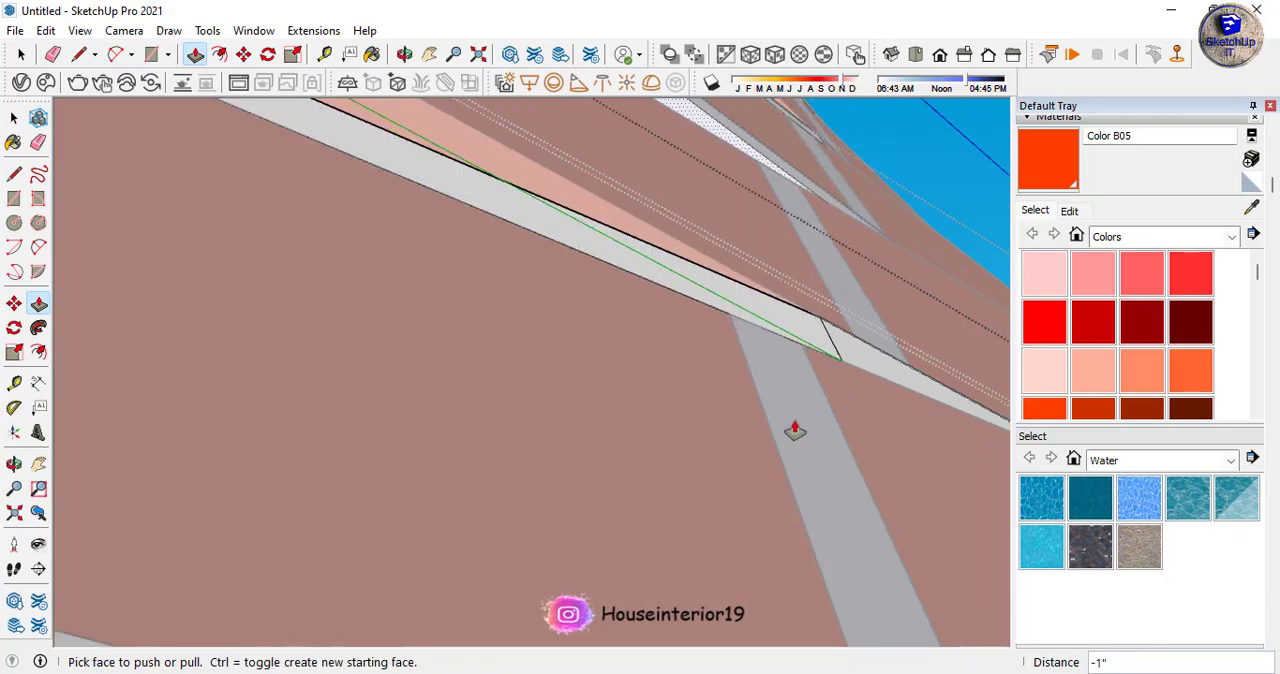
scroll(811, 445, "down", 2)
scroll(811, 445, "down", 10)
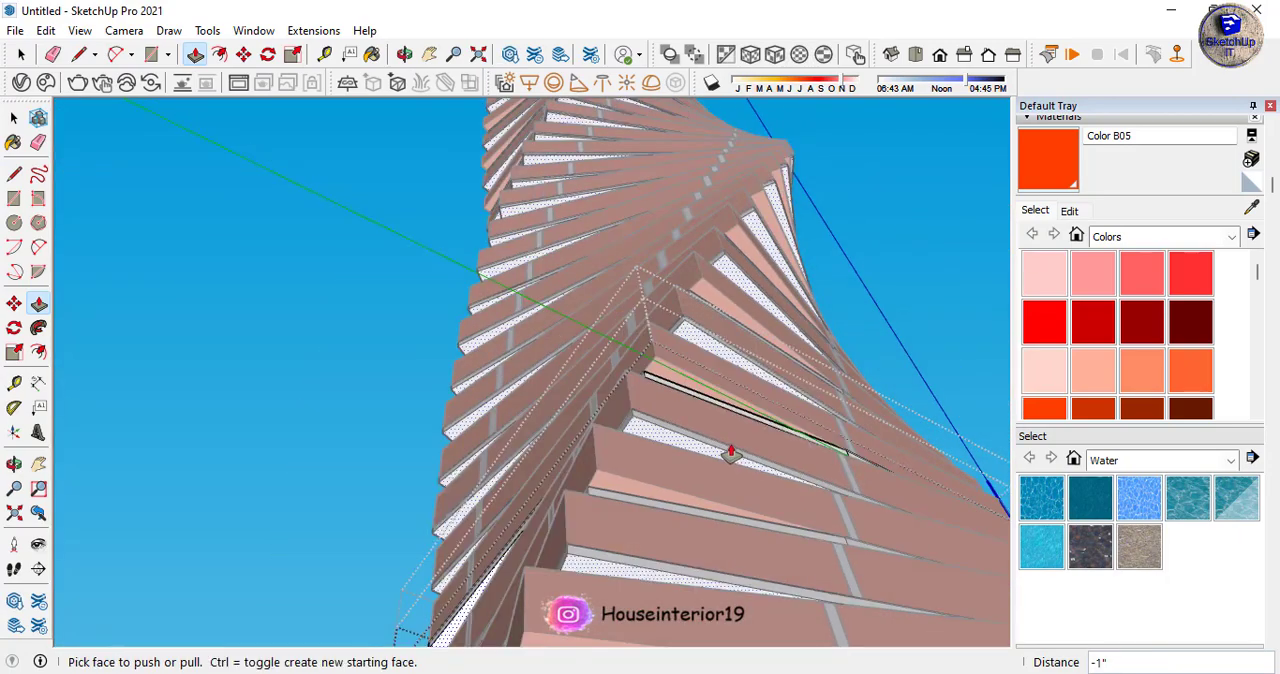
key("space")
scroll(742, 378, "up", 8)
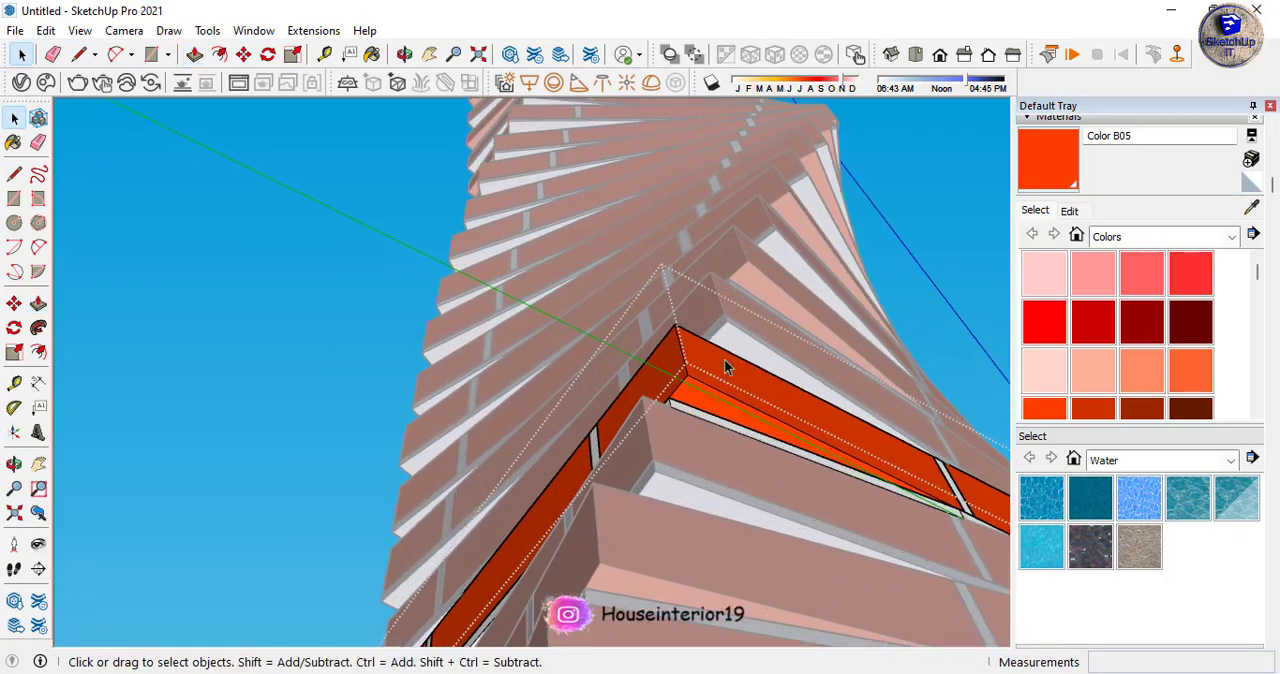
- Close the edited course group and open the base slab component of another brick course for editing
mouse_move(726, 366)
middle_mouse_down()
mouse_move(735, 503)
mouse_move(594, 423)
mouse_move(563, 390)
middle_mouse_up()
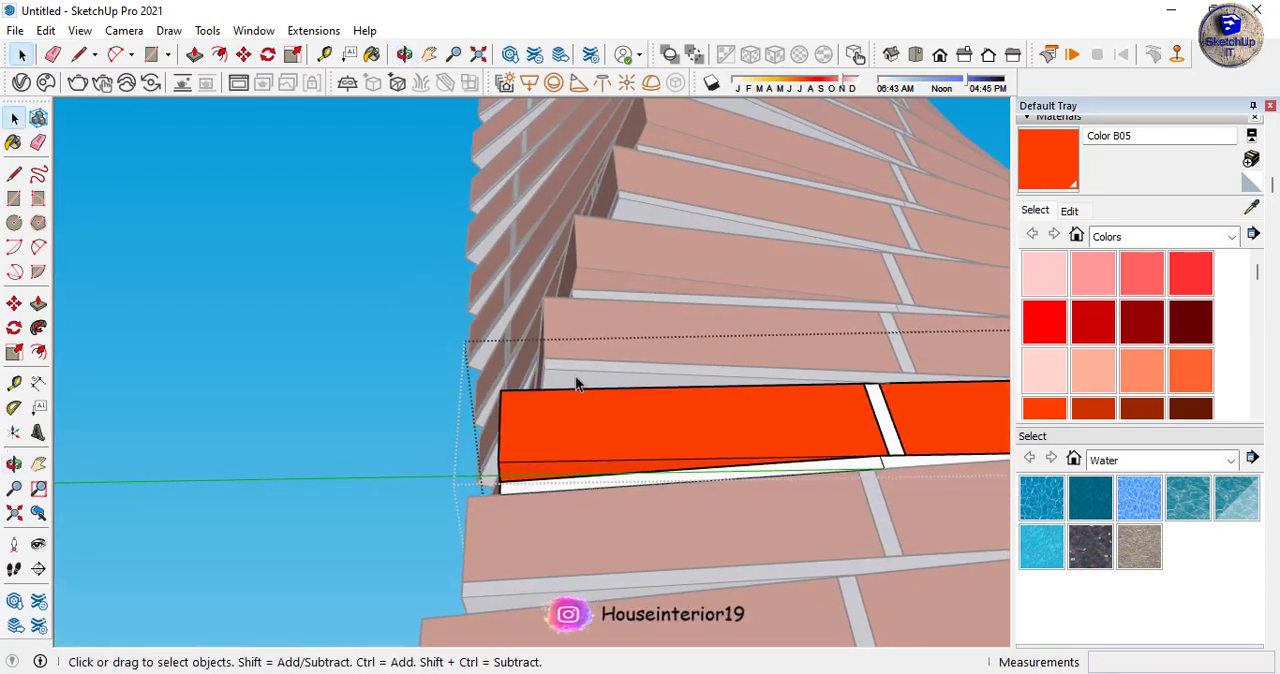
left_click(334, 378)
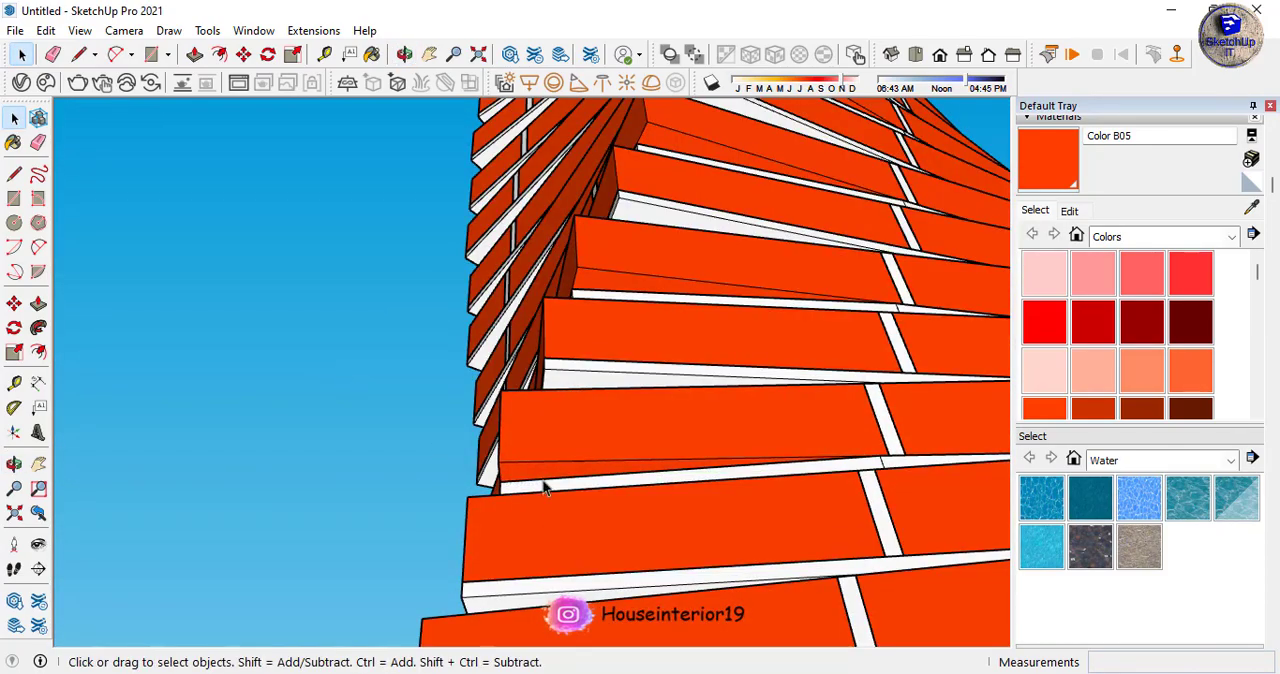
middle_click_drag(577, 398, 643, 509)
scroll(610, 400, "down", 8)
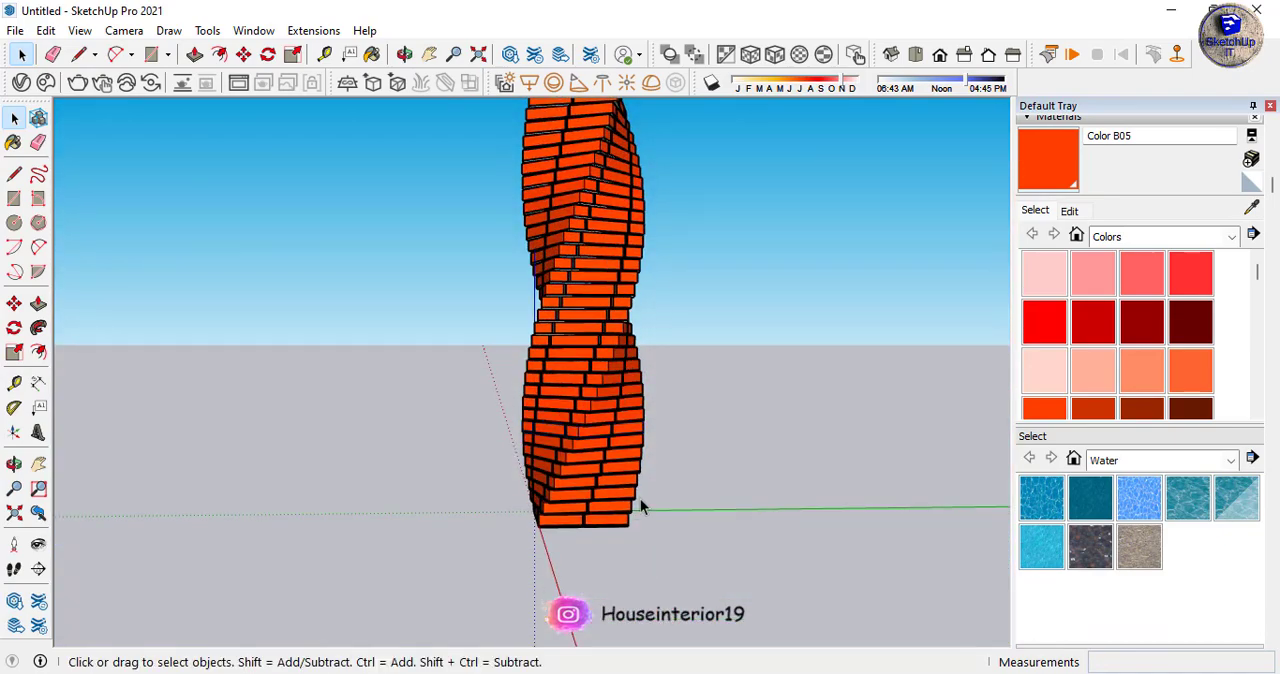
scroll(586, 440, "up", 6)
middle_click_drag(584, 428, 617, 320)
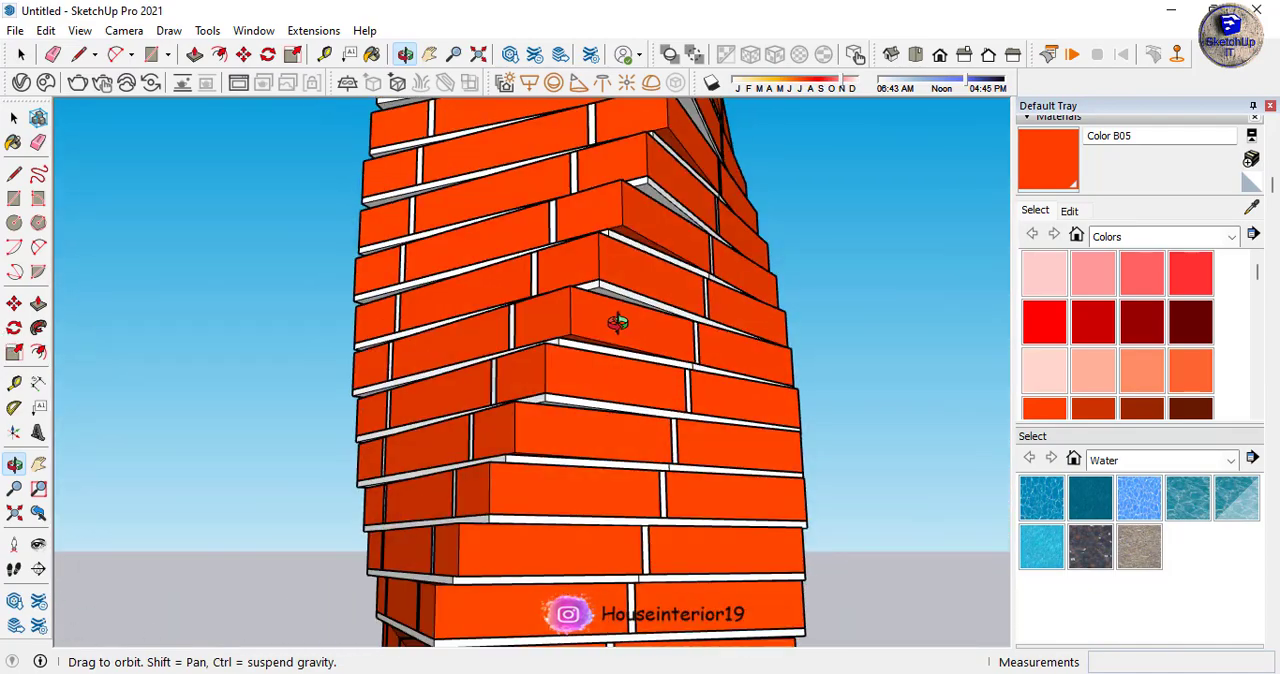
key("space")
double_click(619, 322)
double_click(621, 324)
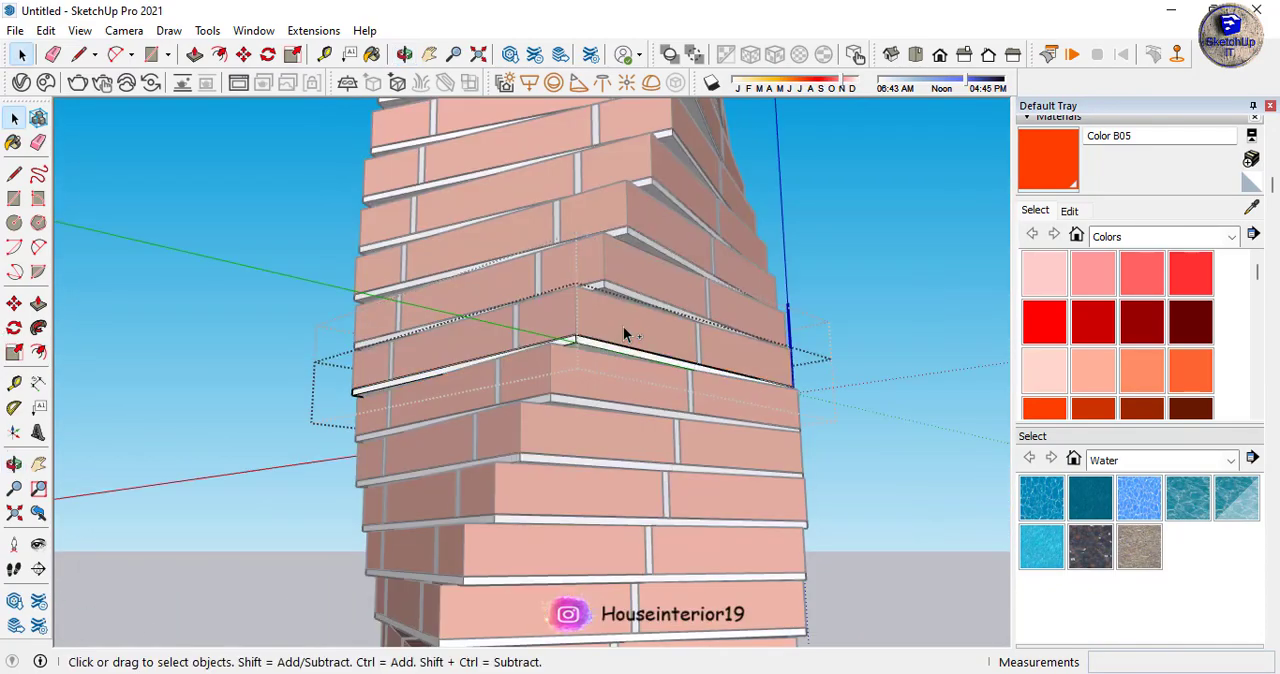
- Push the overhanging strip of this slab's underside in by 1" at the near corner
scroll(588, 347, "up", 6)
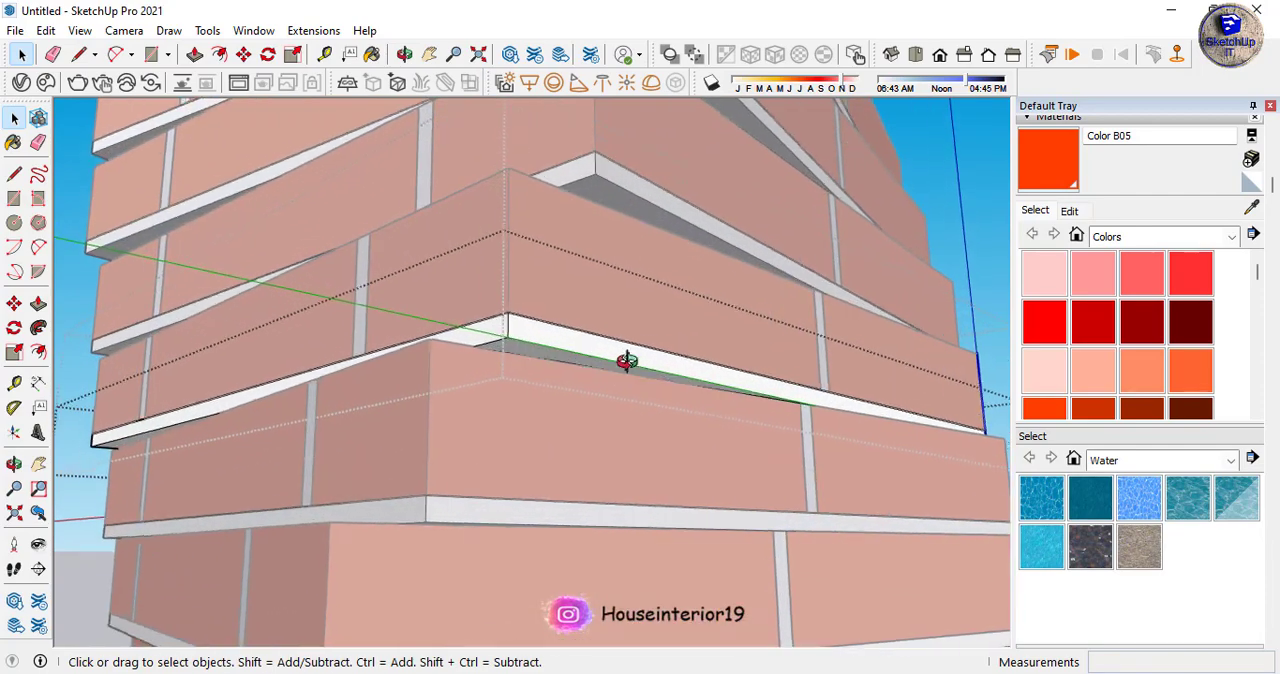
key("p")
left_click(546, 354)
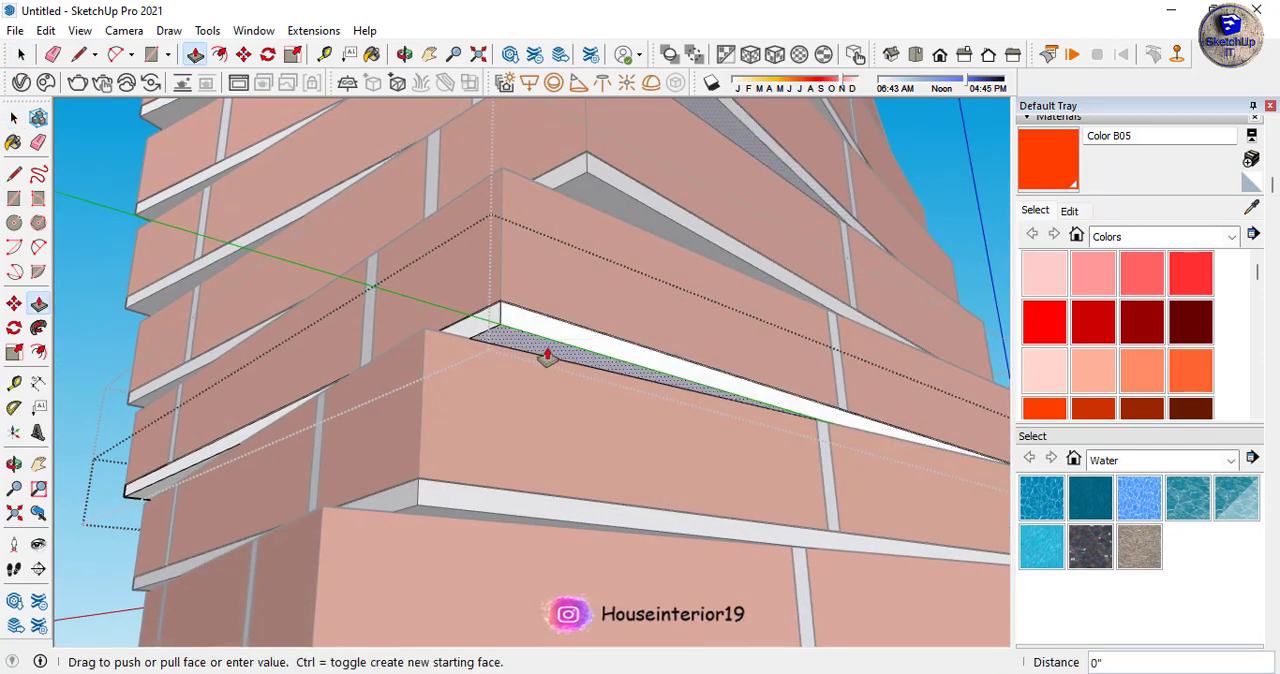
scroll(640, 374, "down", 4)
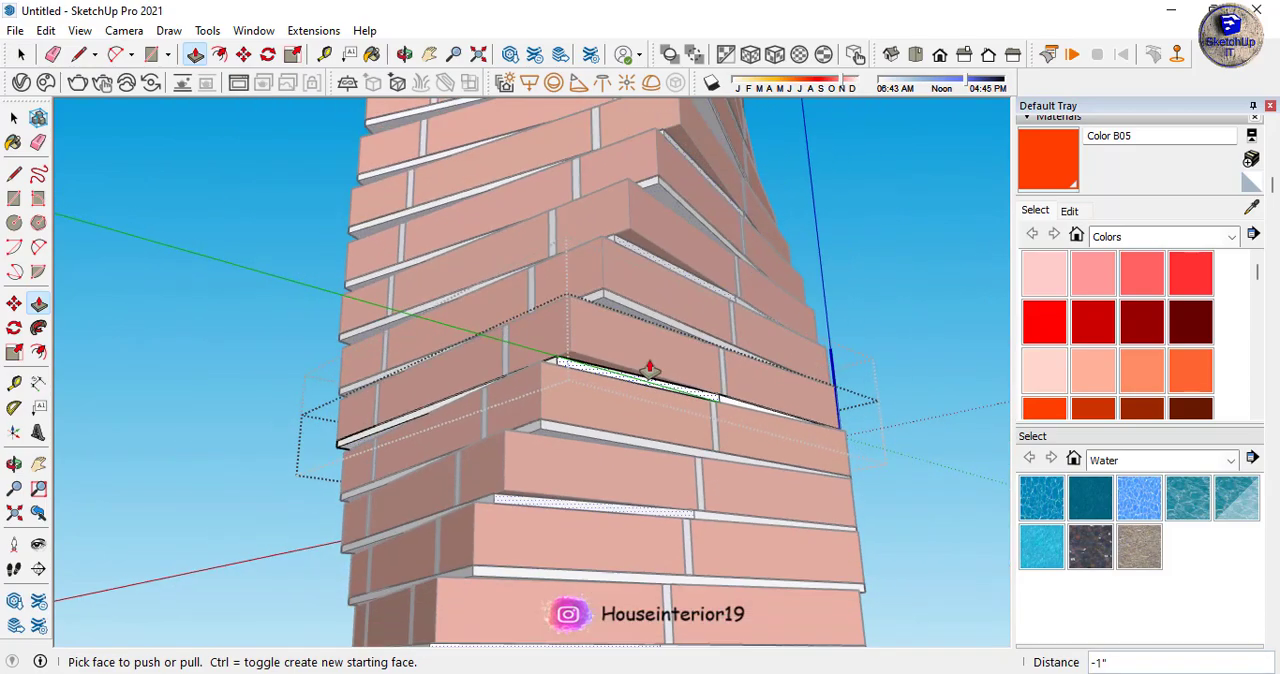
- Draw a line about 1' 11" long along the brick edge under the slab's next side and push the overhanging strip in by 1"
scroll(637, 288, "up", 2)
middle_click_drag(734, 466, 380, 255)
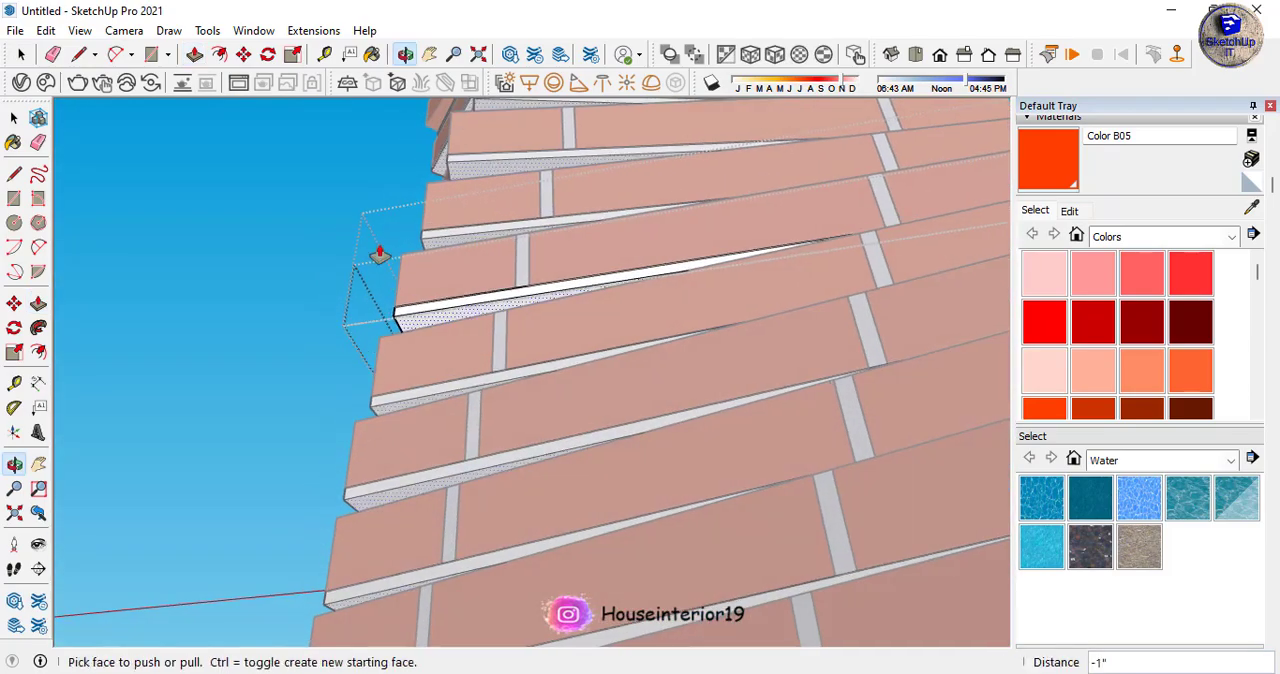
key("l")
scroll(343, 357, "up", 3)
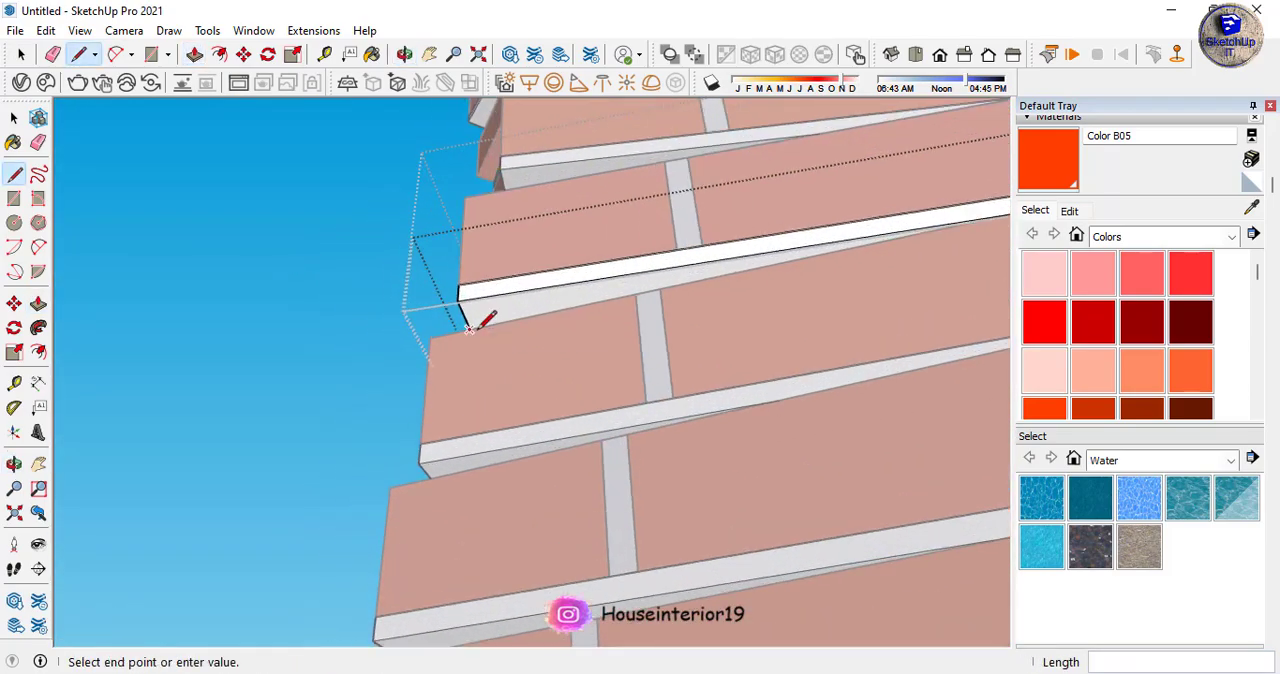
scroll(289, 340, "down", 2)
scroll(609, 283, "up", 2)
scroll(690, 263, "up", 2)
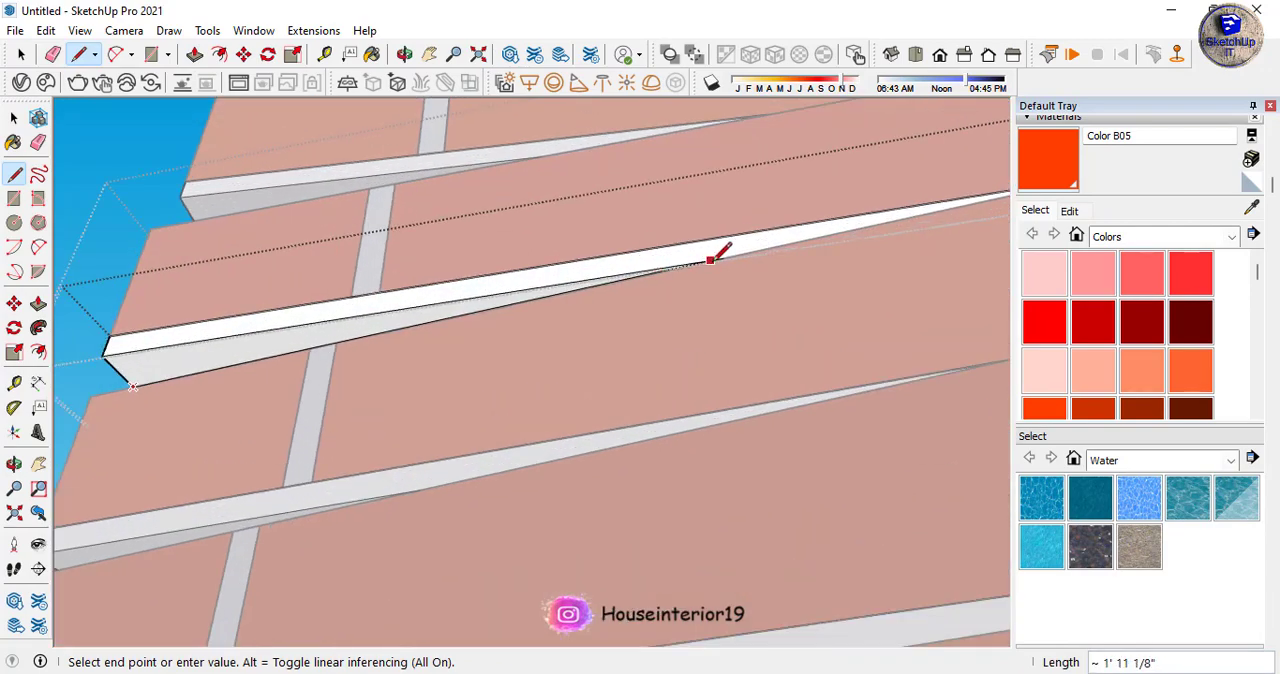
key("p")
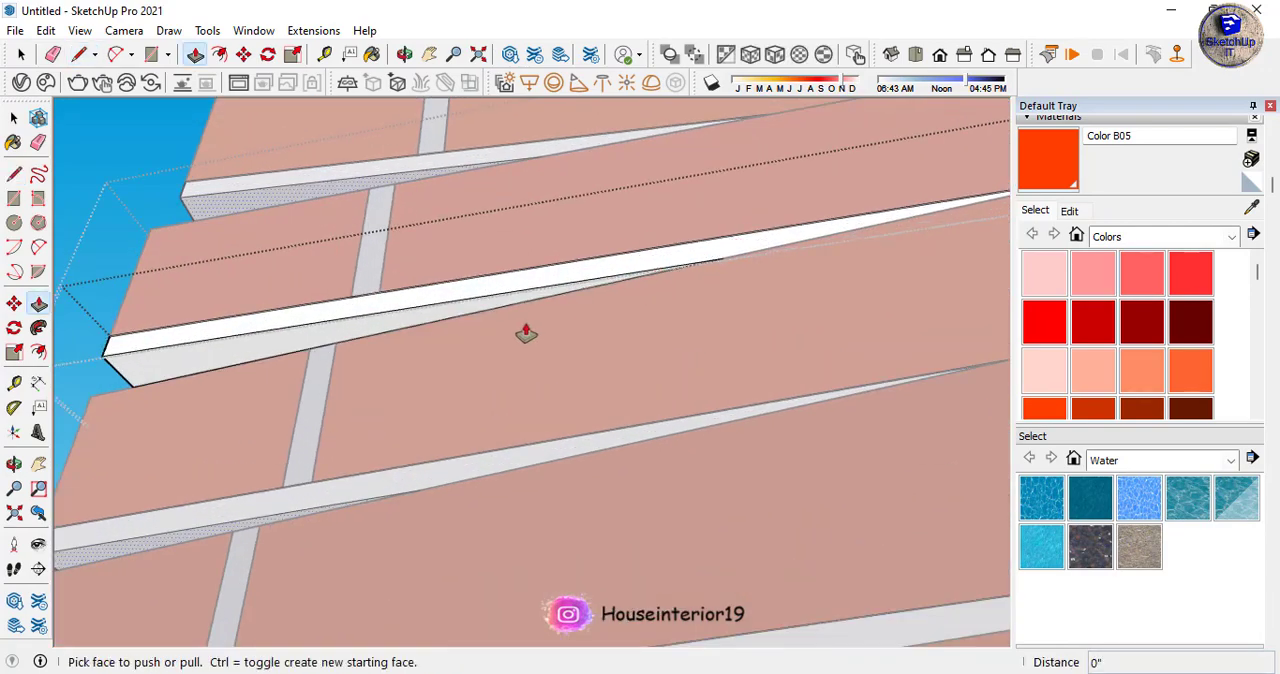
left_click(451, 306)
left_click(439, 292)
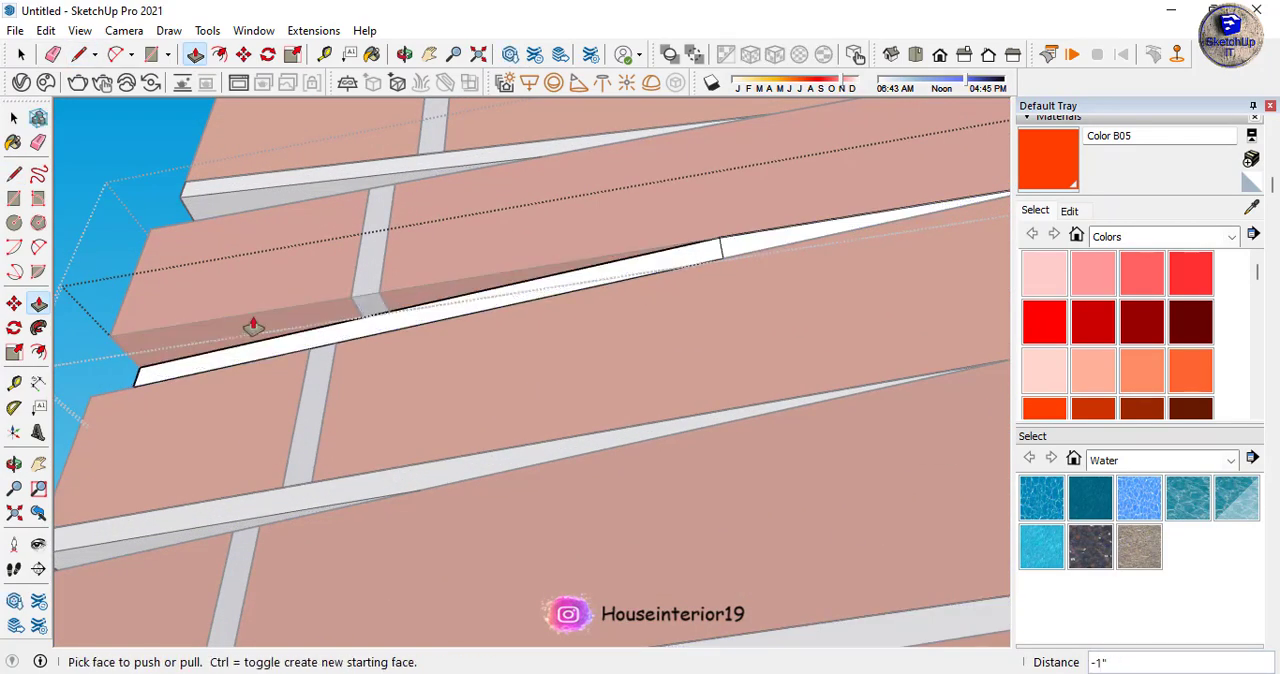
- Draw a line about 1' 11 1/2" long on the underside of the slab's third side and cut away the overhanging strip with Push/Pull
middle_click_drag(251, 323, 611, 506)
scroll(690, 500, "down", 2)
scroll(194, 366, "up", 1)
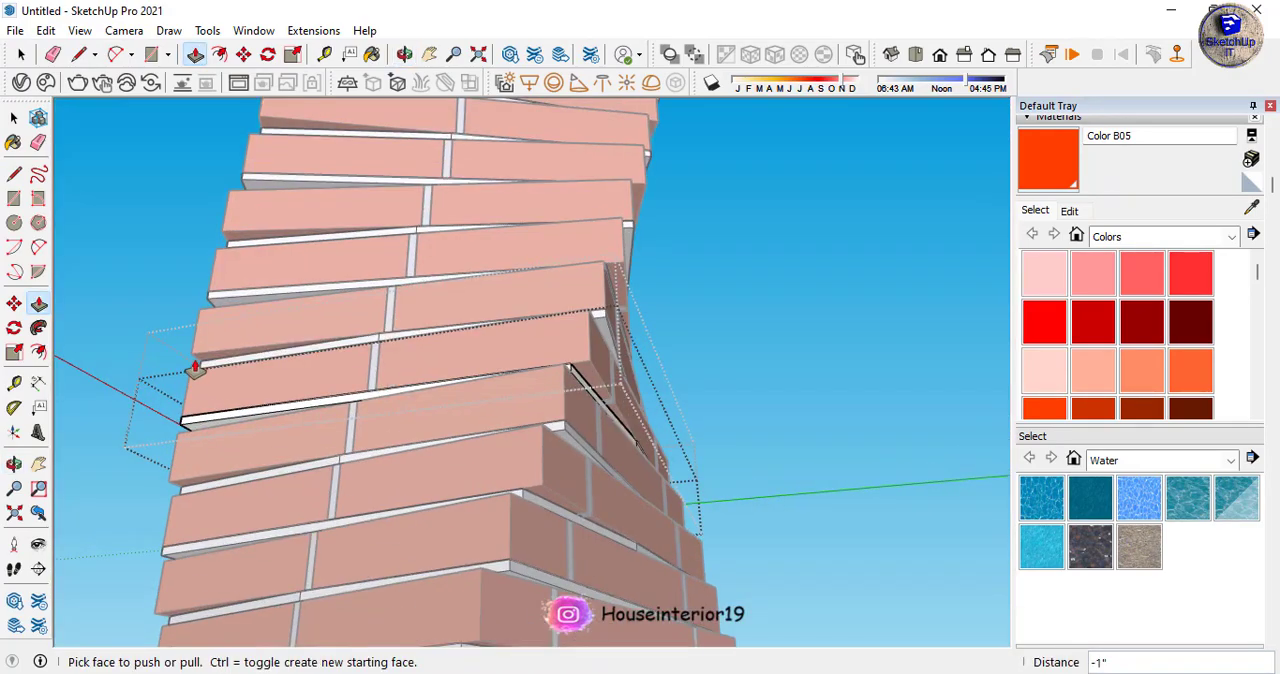
scroll(417, 354, "up", 2)
scroll(286, 449, "up", 2)
scroll(303, 381, "up", 2)
middle_click_drag(303, 381, 334, 314)
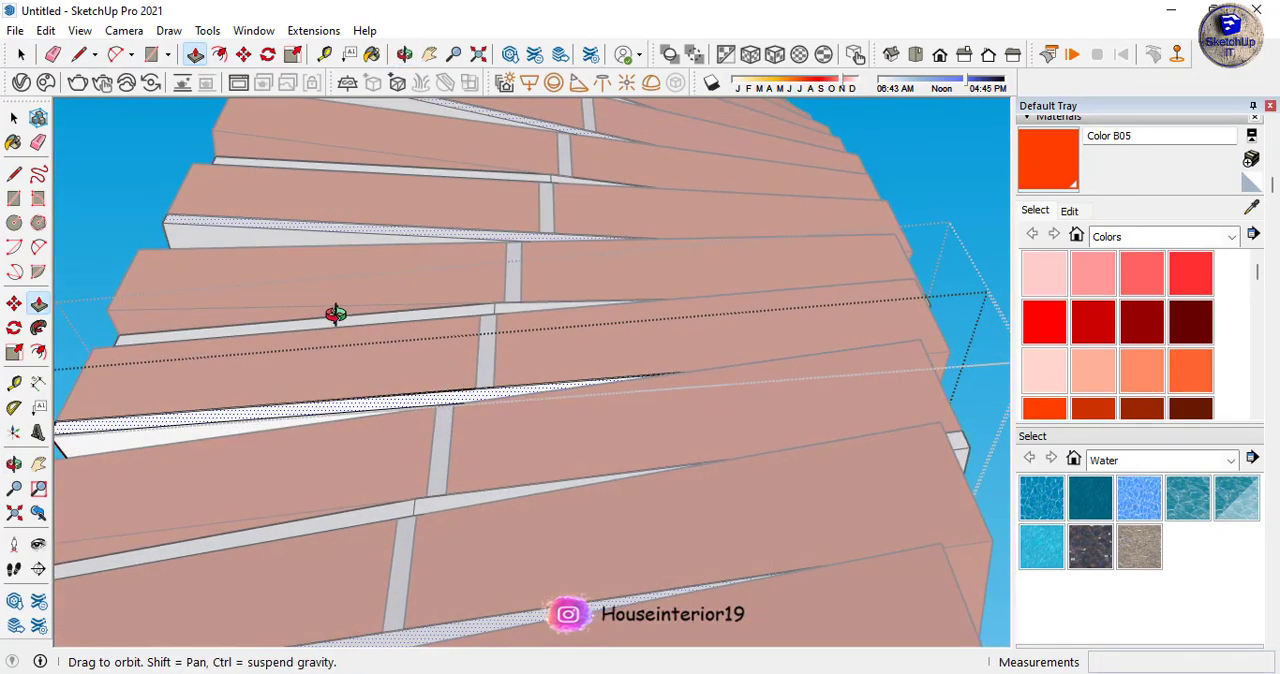
scroll(414, 383, "down", 2)
scroll(182, 419, "up", 3)
key("l")
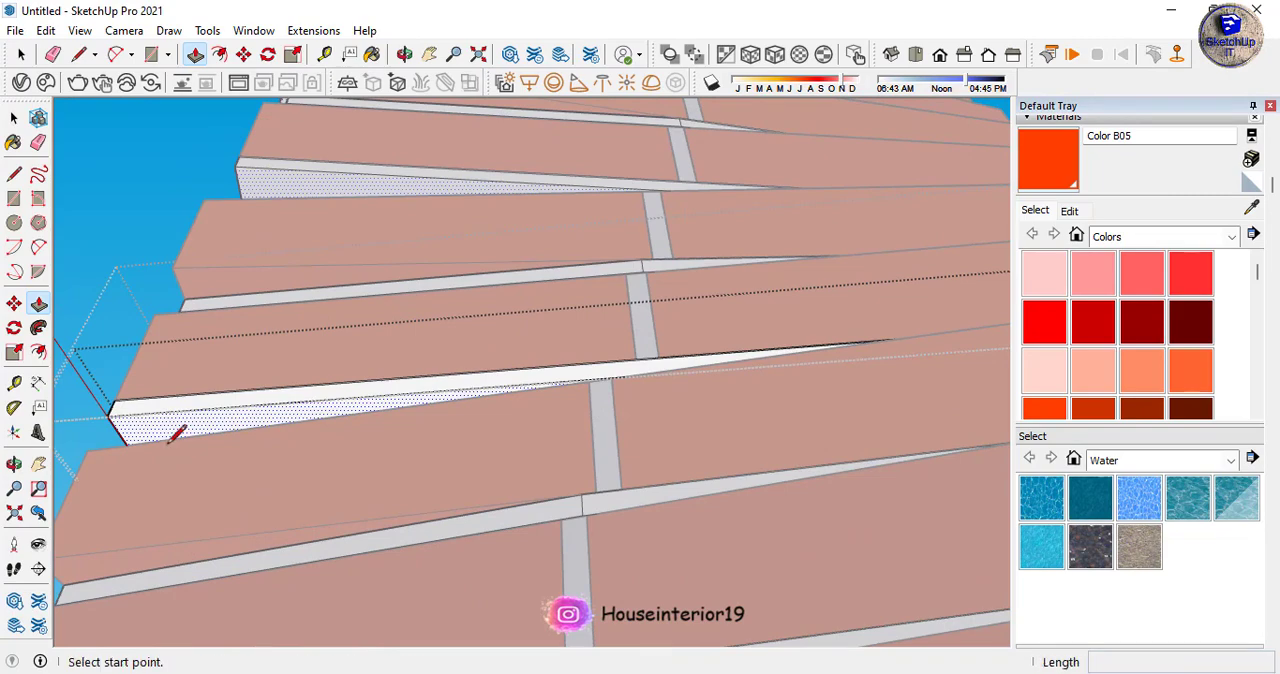
left_click(126, 444)
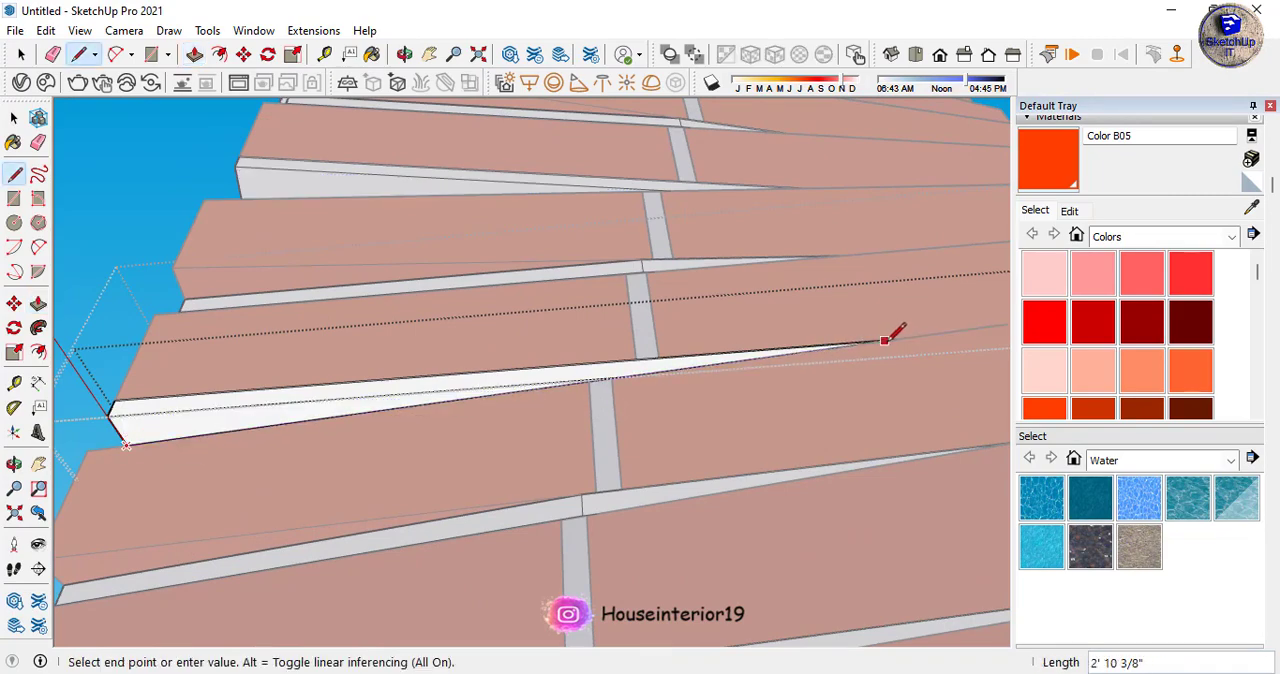
scroll(893, 335, "up", 3)
mouse_move(680, 337)
middle_mouse_down()
mouse_move(700, 451)
mouse_move(750, 387)
mouse_move(720, 384)
middle_mouse_up()
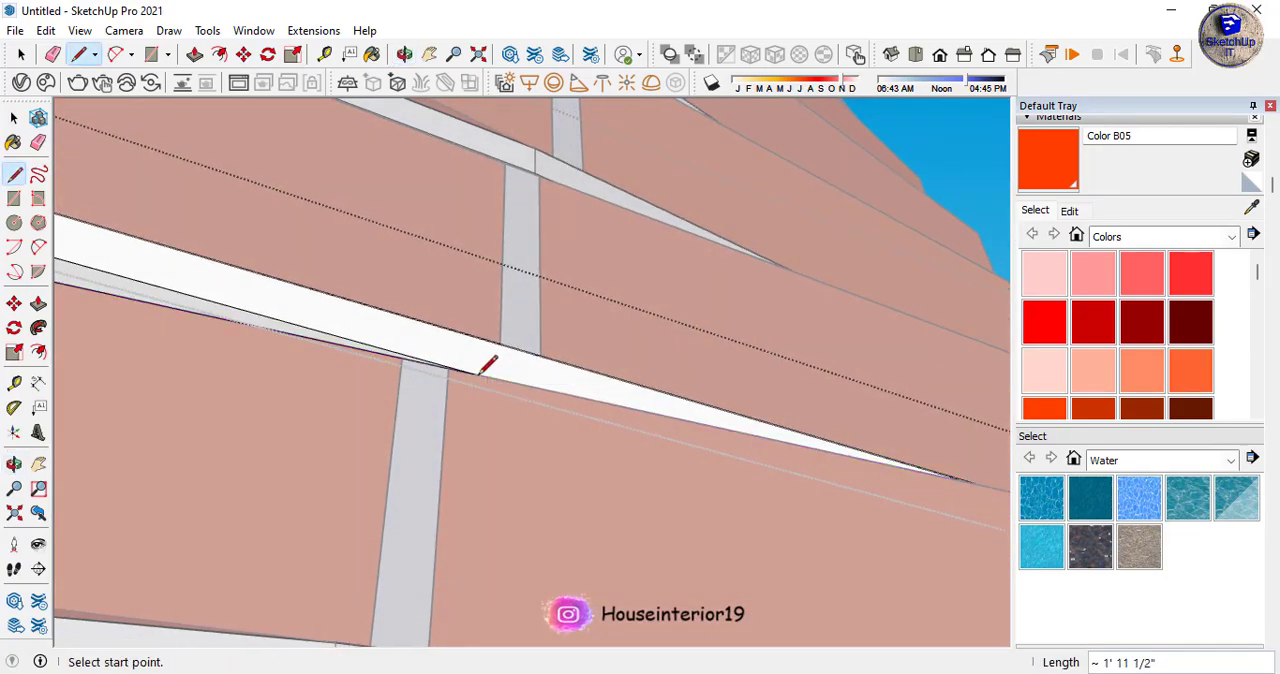
key("p")
double_click(315, 346)
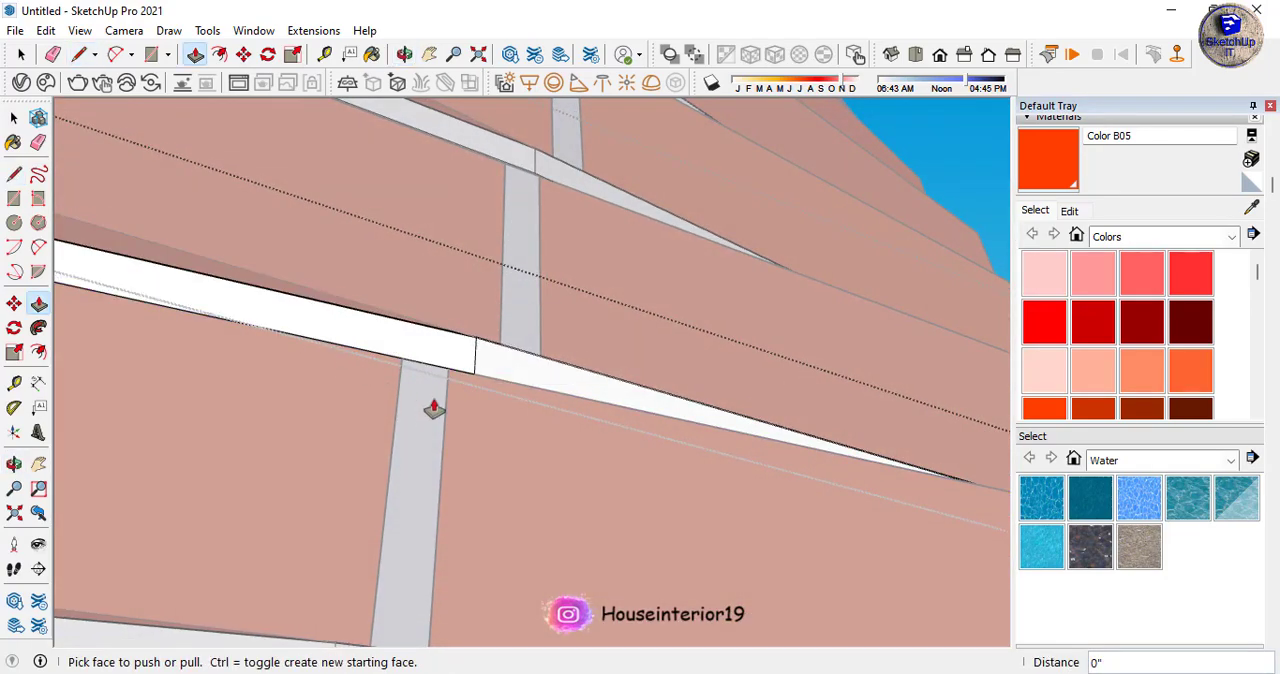
- Trim the overhang on the slab's remaining side along a line about 1' 11 1/2" long, and close the slab and its course group
scroll(645, 467, "down", 4)
middle_click_drag(655, 467, 455, 461)
scroll(455, 461, "up", 3)
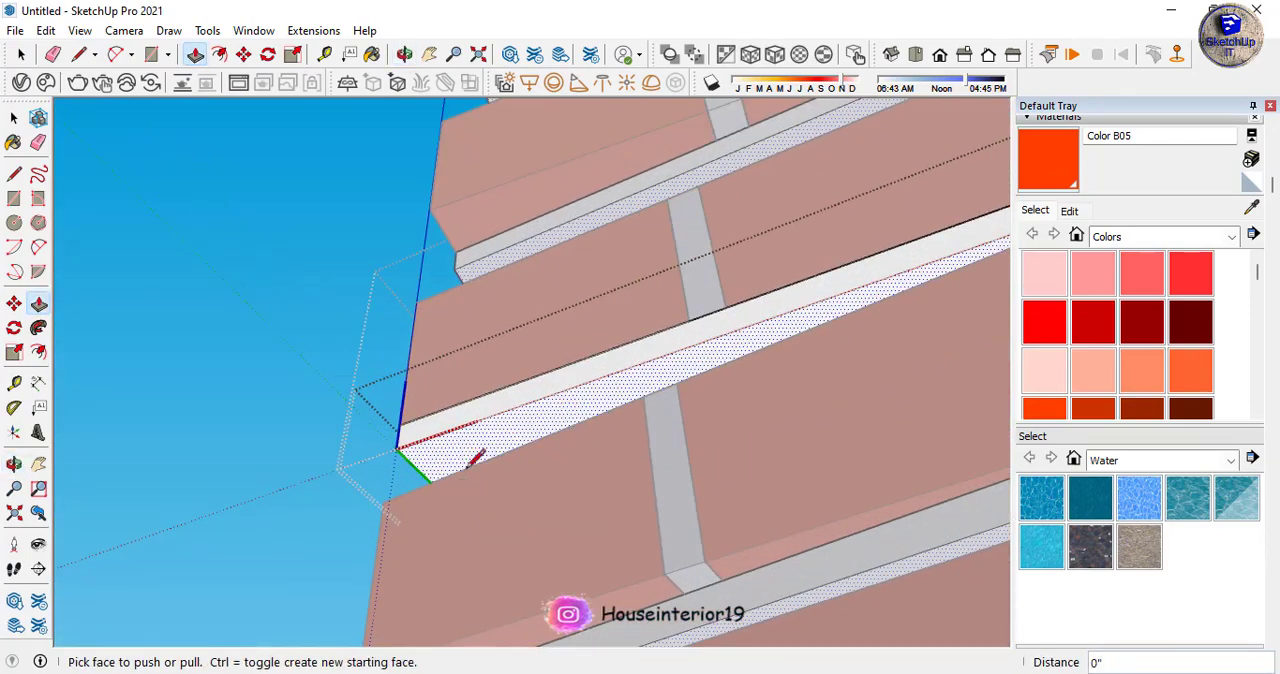
key("l")
scroll(505, 393, "up", 3)
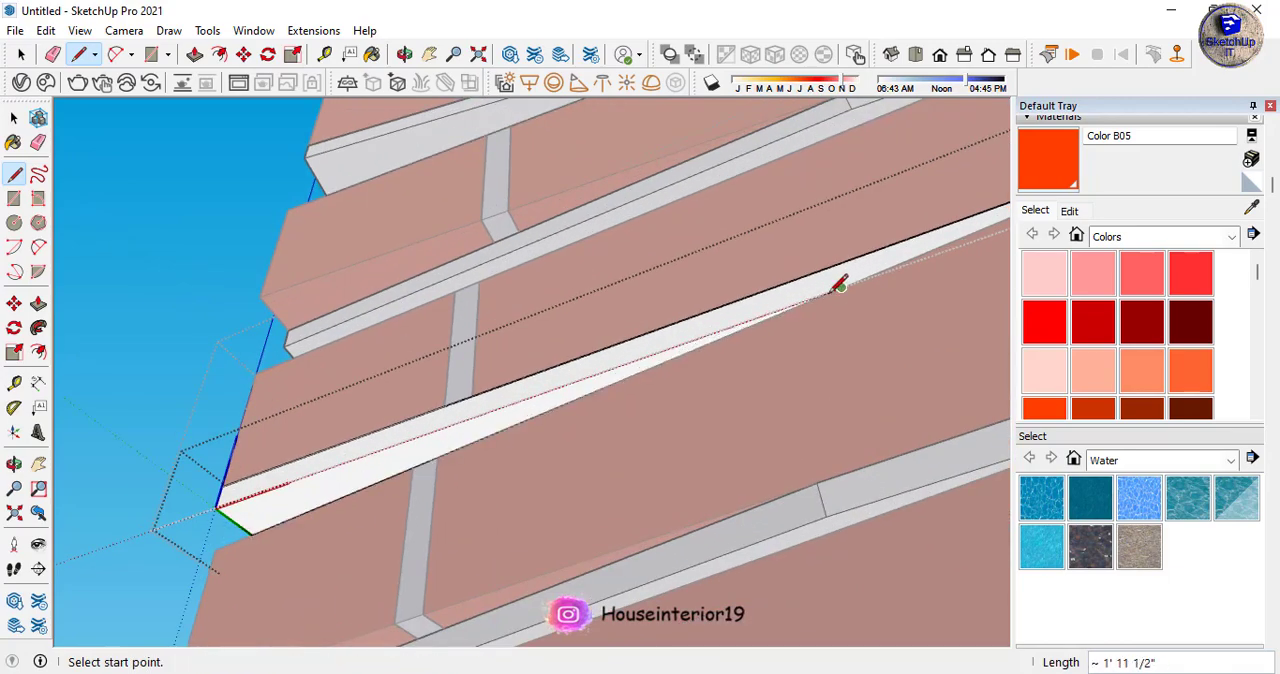
middle_click_drag(520, 425, 490, 445)
key("space")
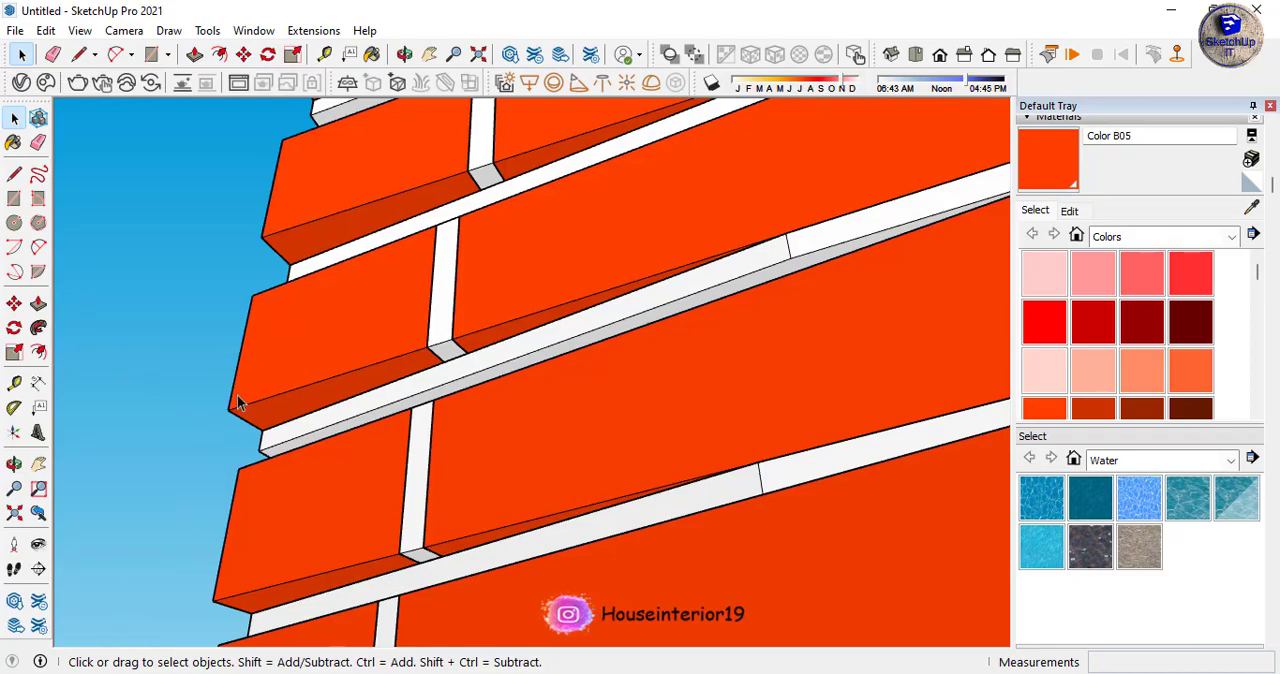
middle_click_drag(237, 394, 676, 227)
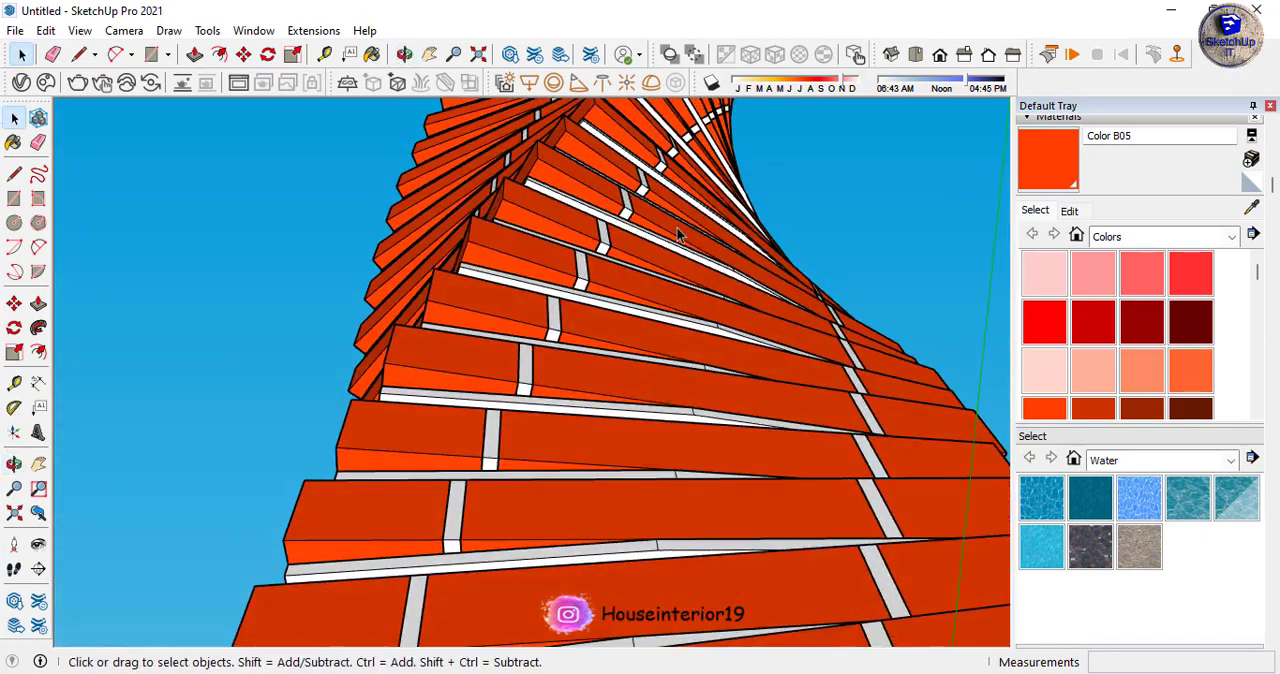
- Open the slab with the remaining overhang for editing and draw a line about 2' 7 13/16" long on its underside, along the brick edge below
scroll(727, 265, "up", 5)
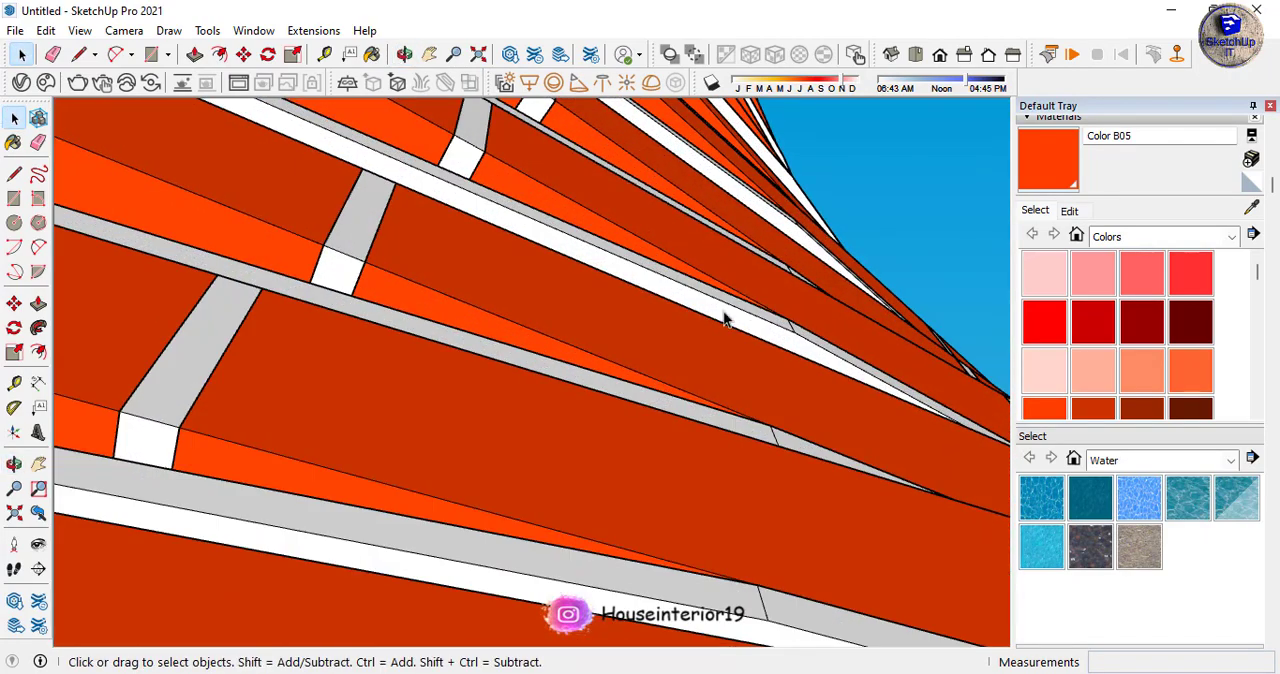
double_click(724, 314)
double_click(724, 314)
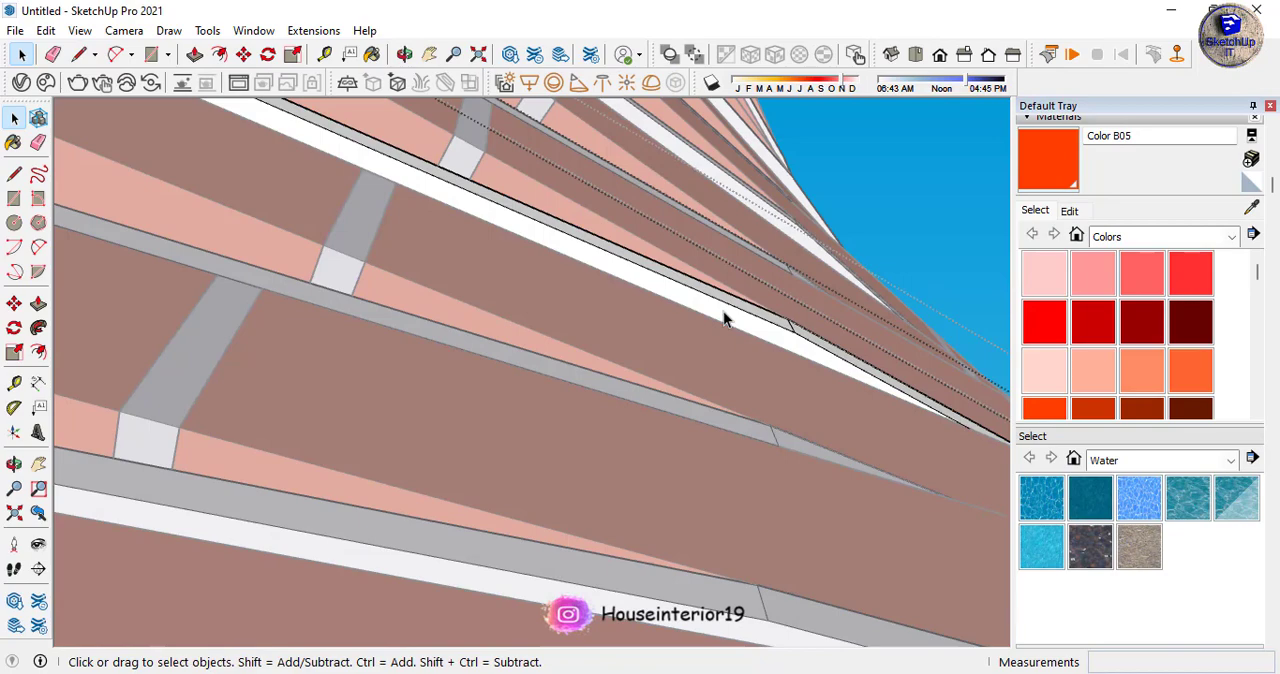
key("l")
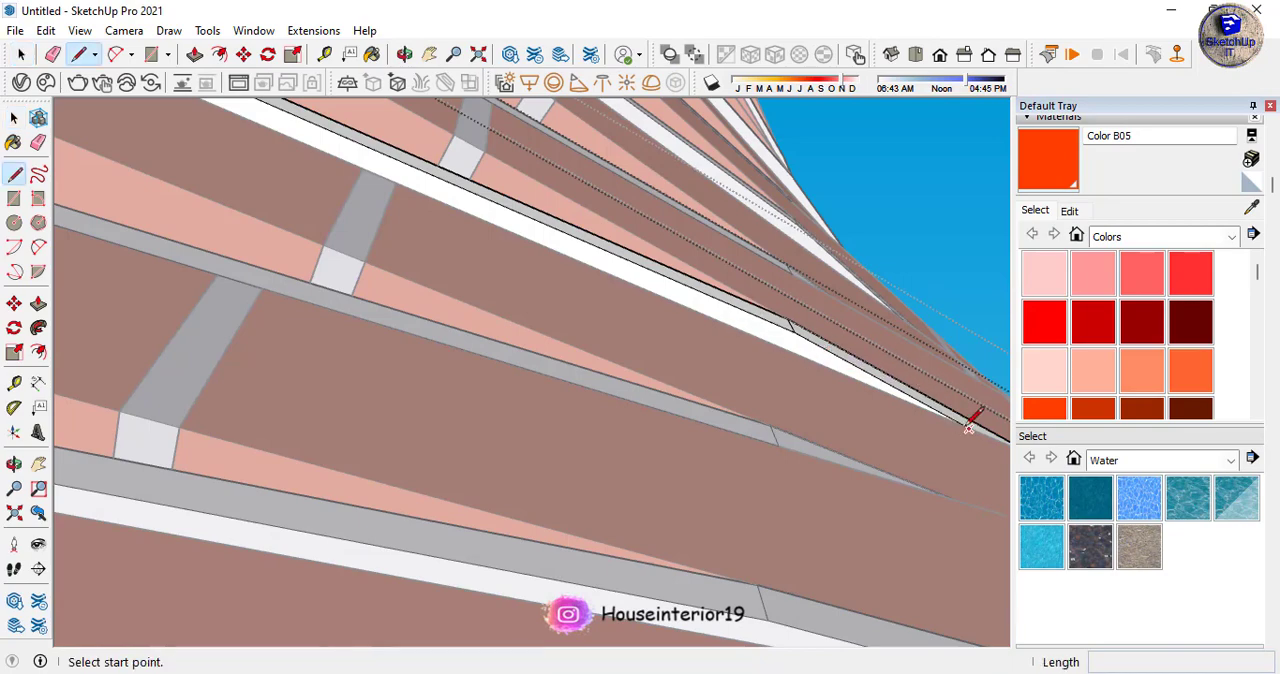
scroll(940, 415, "down", 4)
scroll(479, 236, "up", 5)
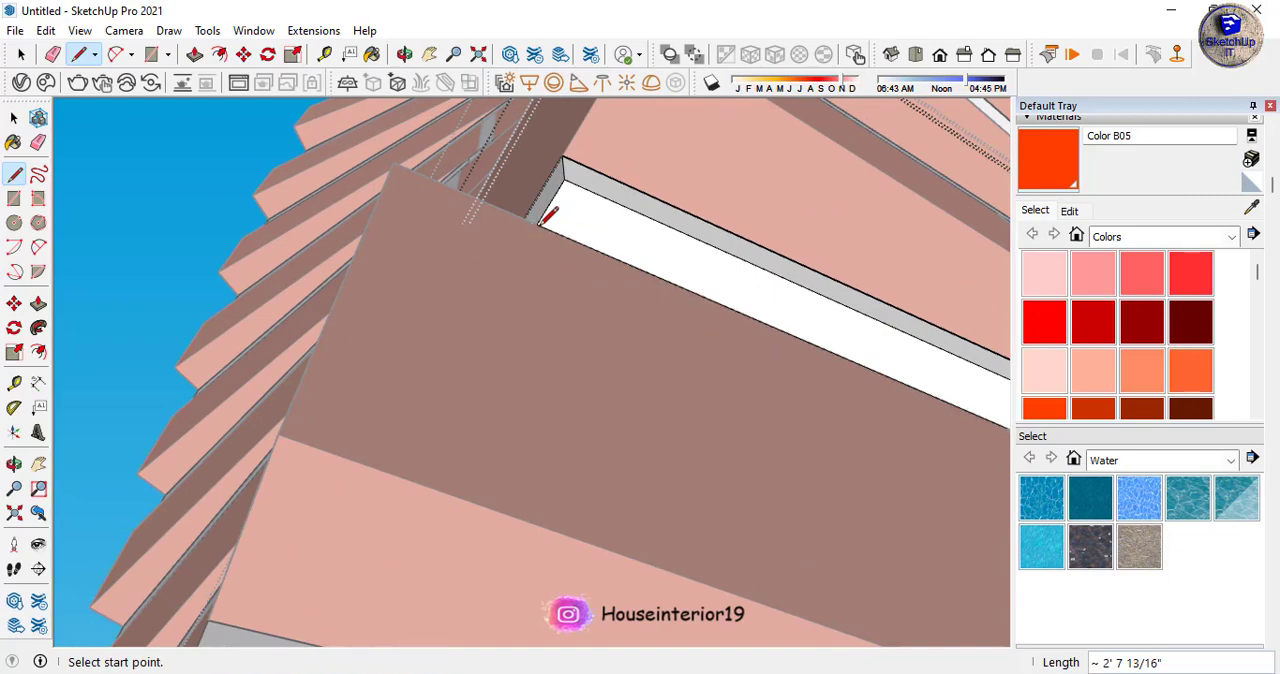
- Push the newly outlined underside strip in by 1" to cut it away, and close the slab and its course group
left_click(579, 220)
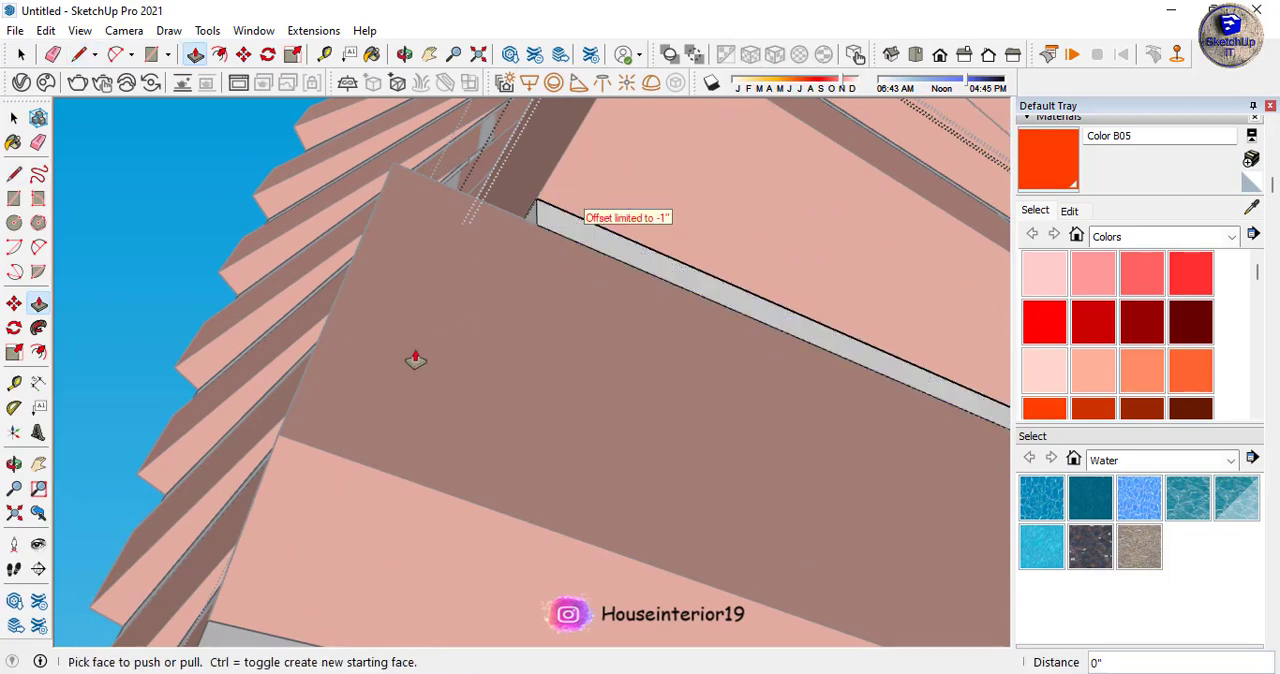
scroll(415, 360, "down", 6)
key("space")
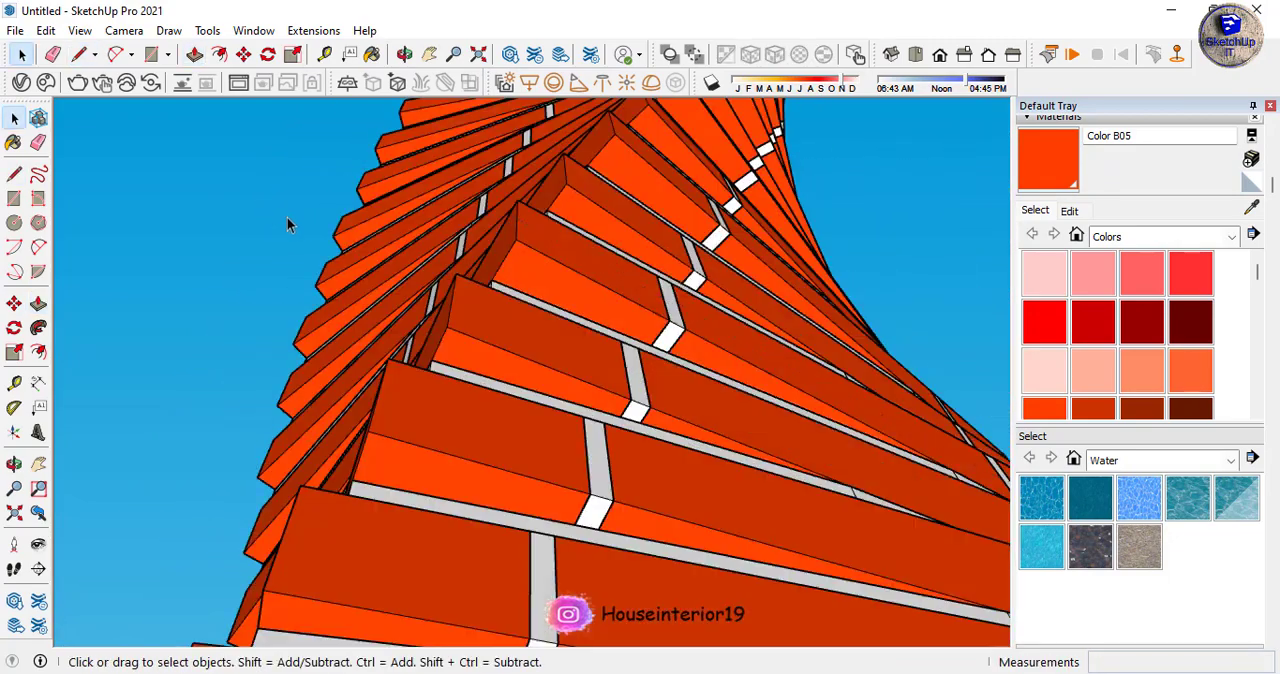
- Examine the whole twisting tower and its trimmed slab joints from several sides
middle_click_drag(287, 224, 400, 370)
scroll(575, 361, "down", 2)
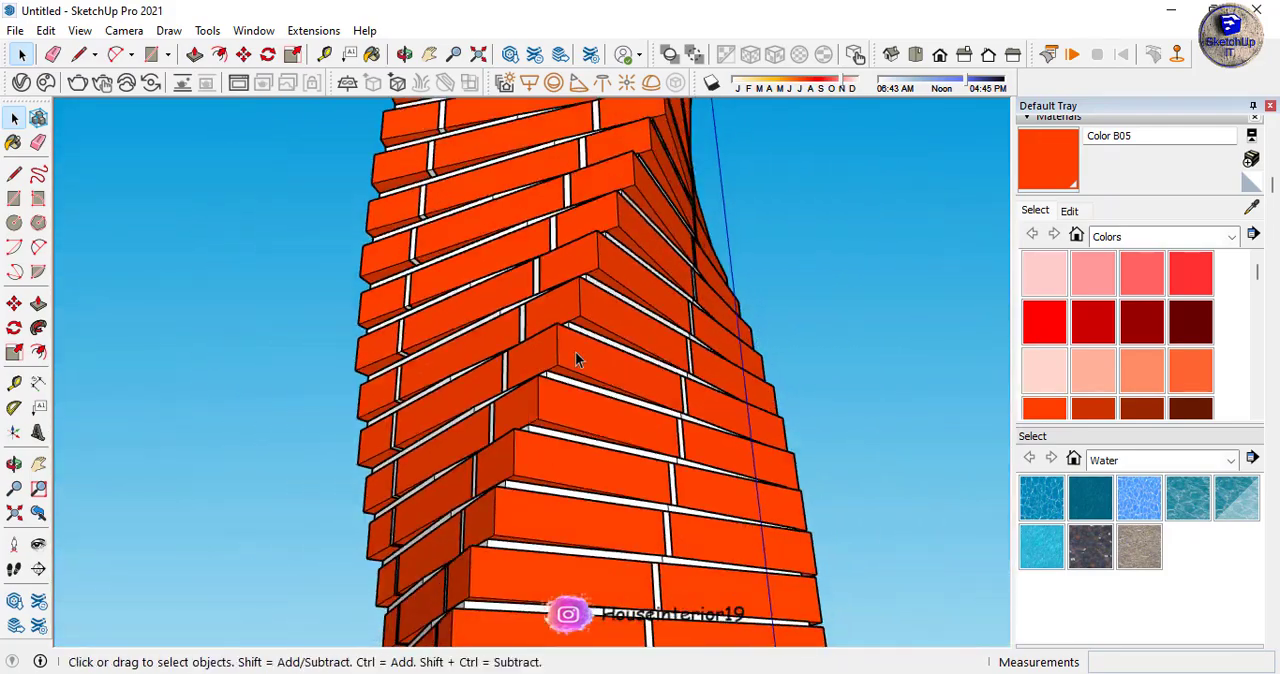
scroll(575, 360, "down", 8)
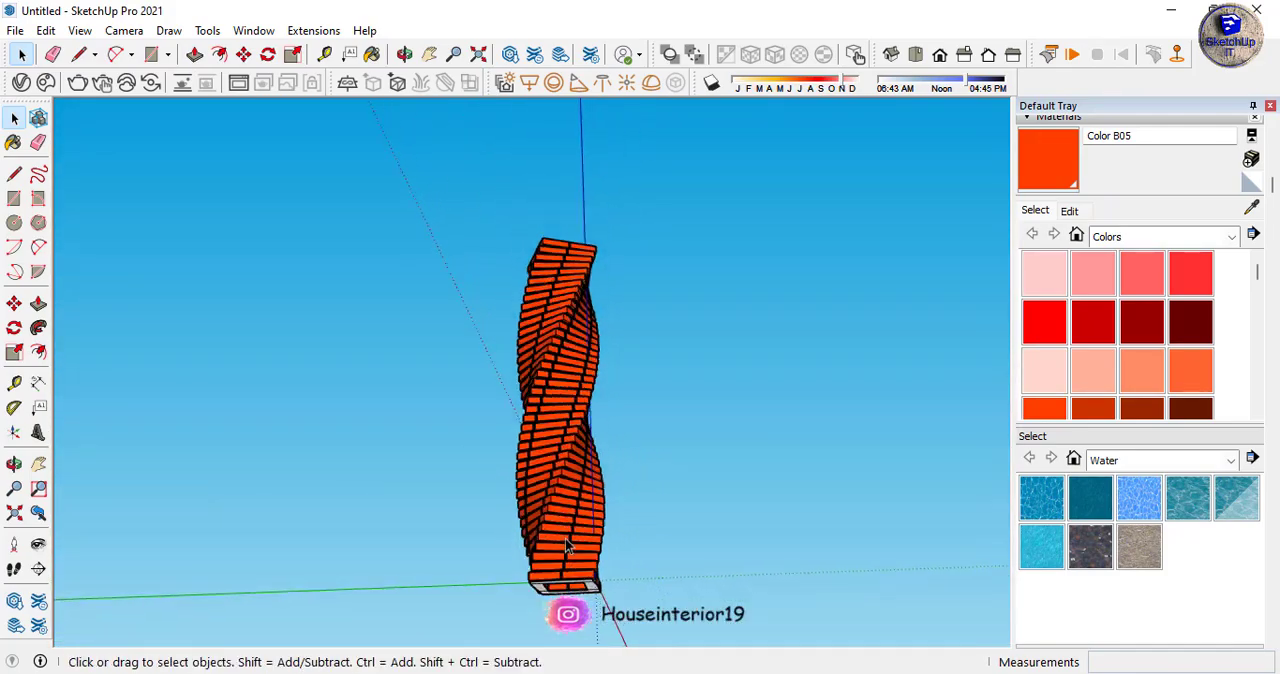
scroll(567, 545, "down", 1)
middle_click_drag(600, 484, 610, 590)
scroll(560, 432, "up", 6)
middle_click_drag(540, 408, 205, 338)
scroll(486, 349, "down", 7)
middle_click_drag(643, 374, 491, 351)
scroll(440, 368, "up", 2)
scroll(674, 200, "down", 3)
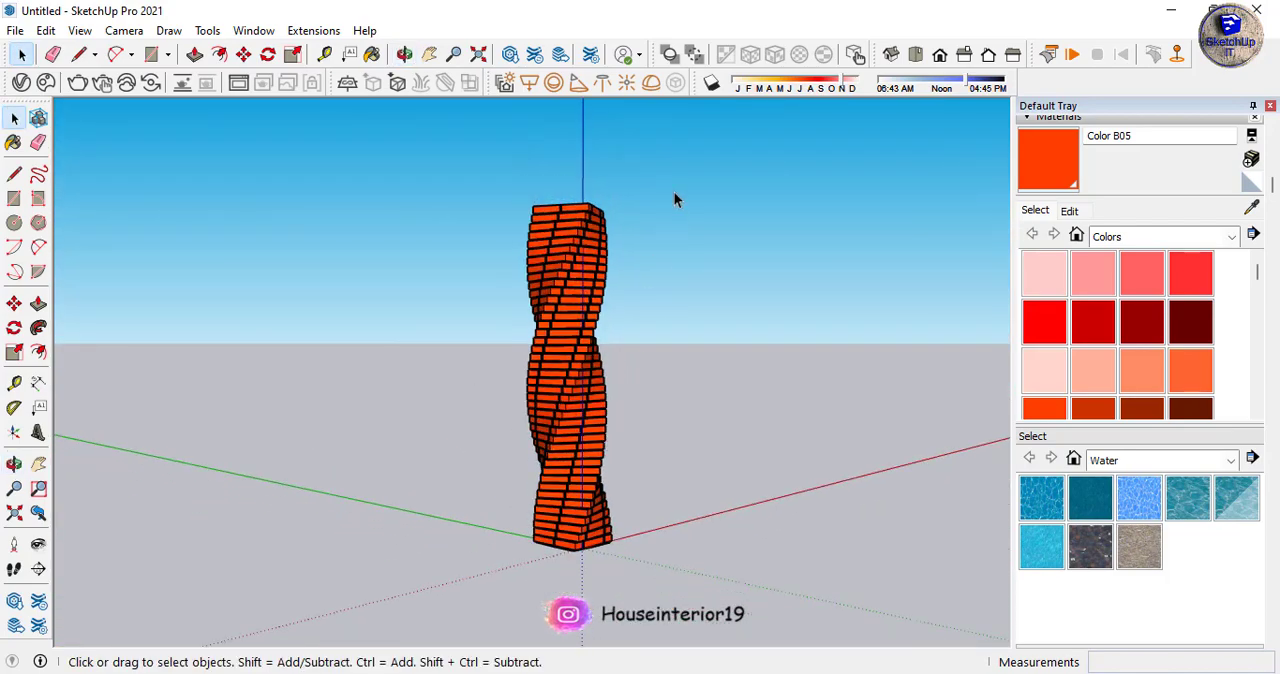
- Select the entire tower and place a copy of it beside the original along the red axis
scroll(607, 550, "up", 4)
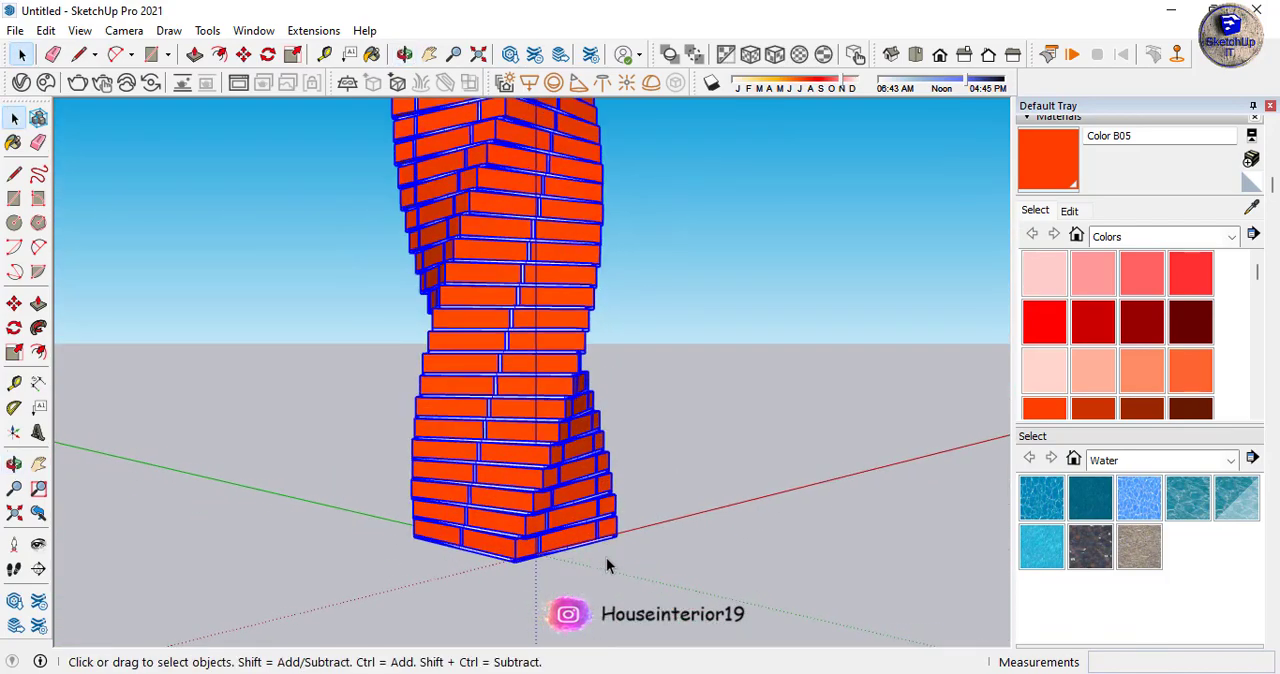
key("m")
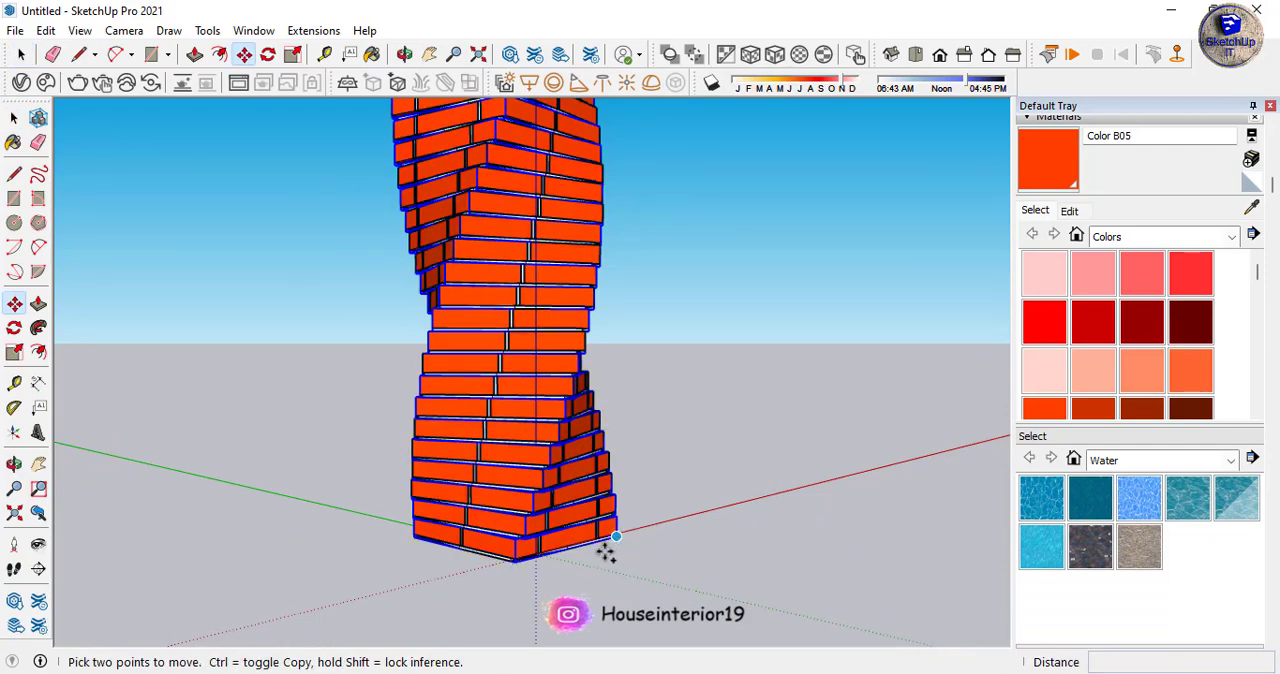
left_click(607, 552)
key("ctrl")
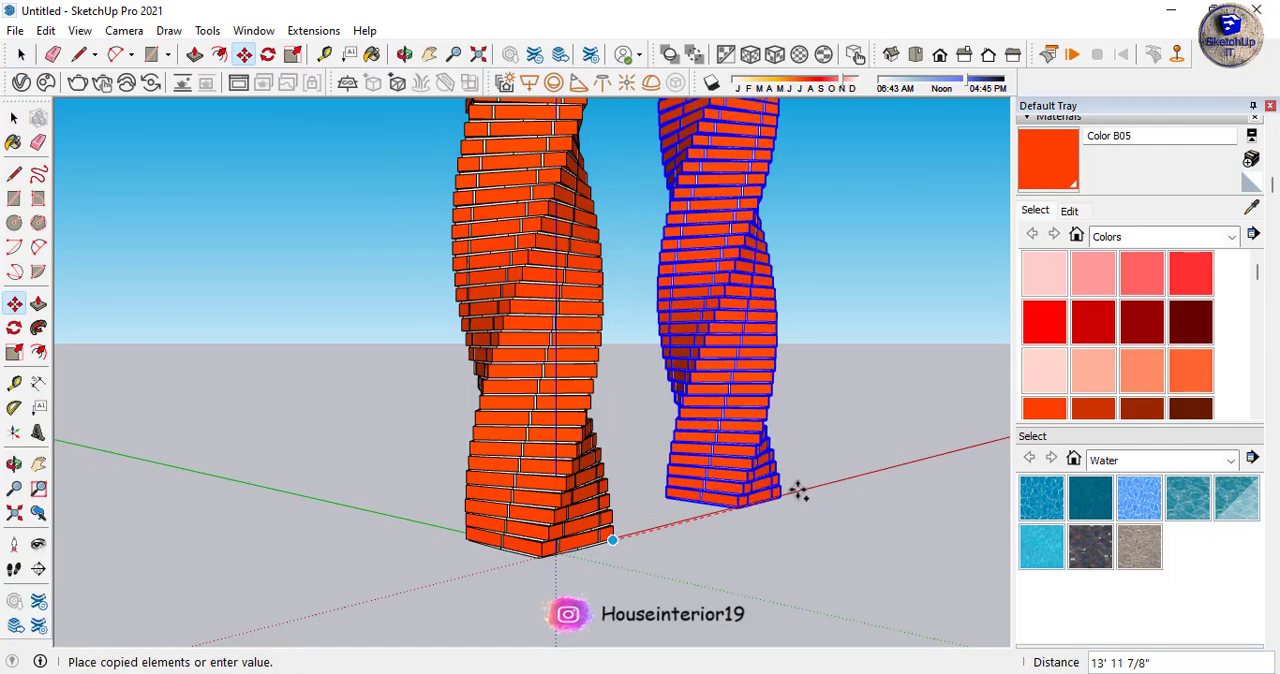
left_click(830, 483)
middle_click_drag(755, 508, 441, 542)
scroll(458, 522, "down", 2)
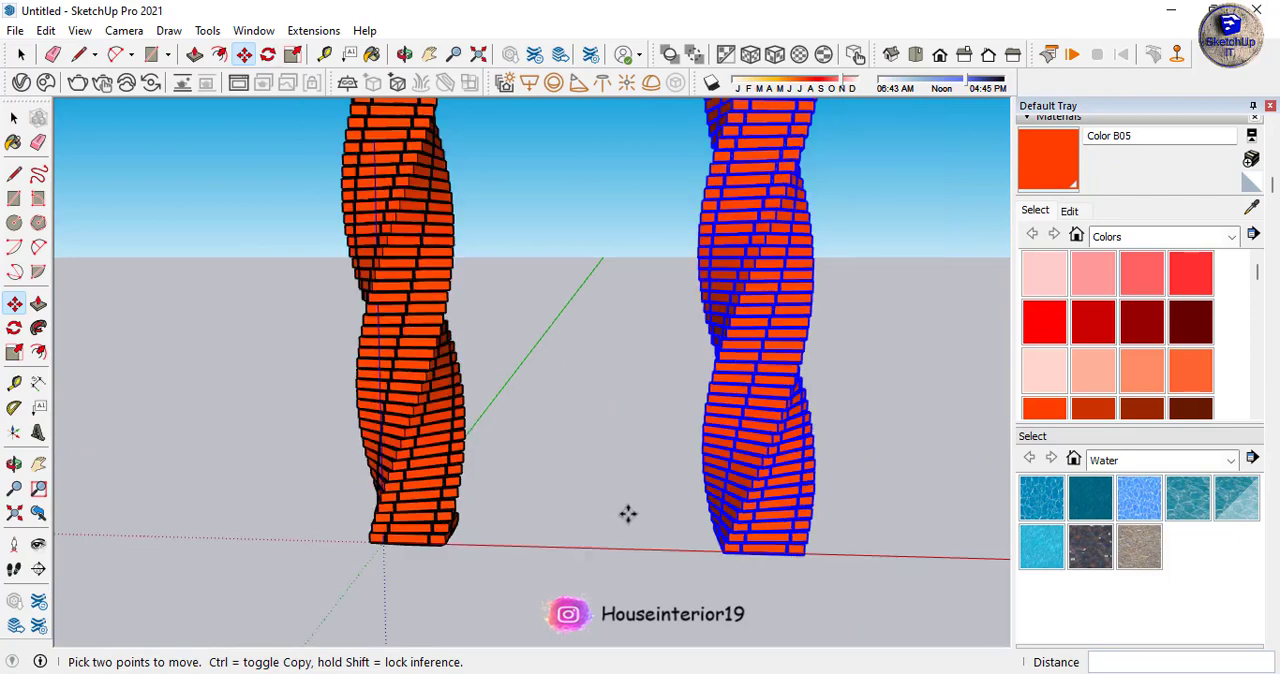
- Examine the original twisting tower and its copy together from several distances and sides
scroll(640, 522, "down", 4)
middle_click_drag(766, 529, 737, 533)
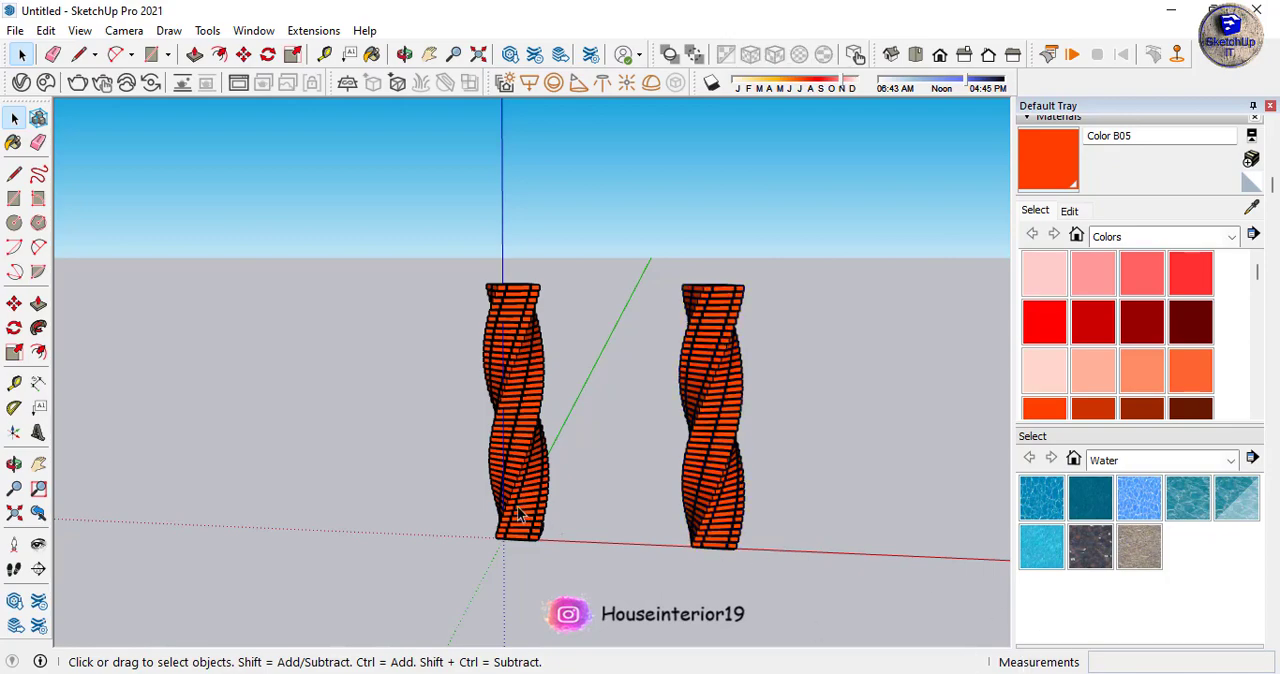
scroll(522, 510, "down", 3)
scroll(583, 536, "up", 5)
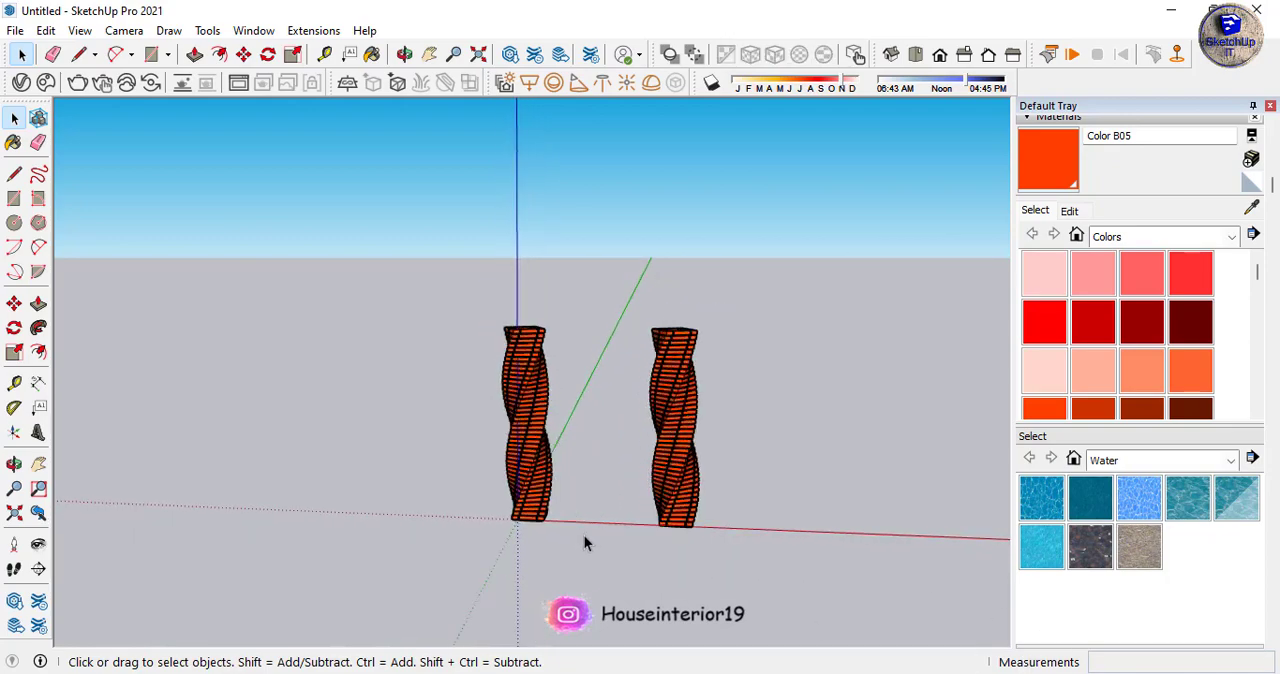
middle_click_drag(603, 507, 815, 403)
scroll(636, 439, "up", 4)
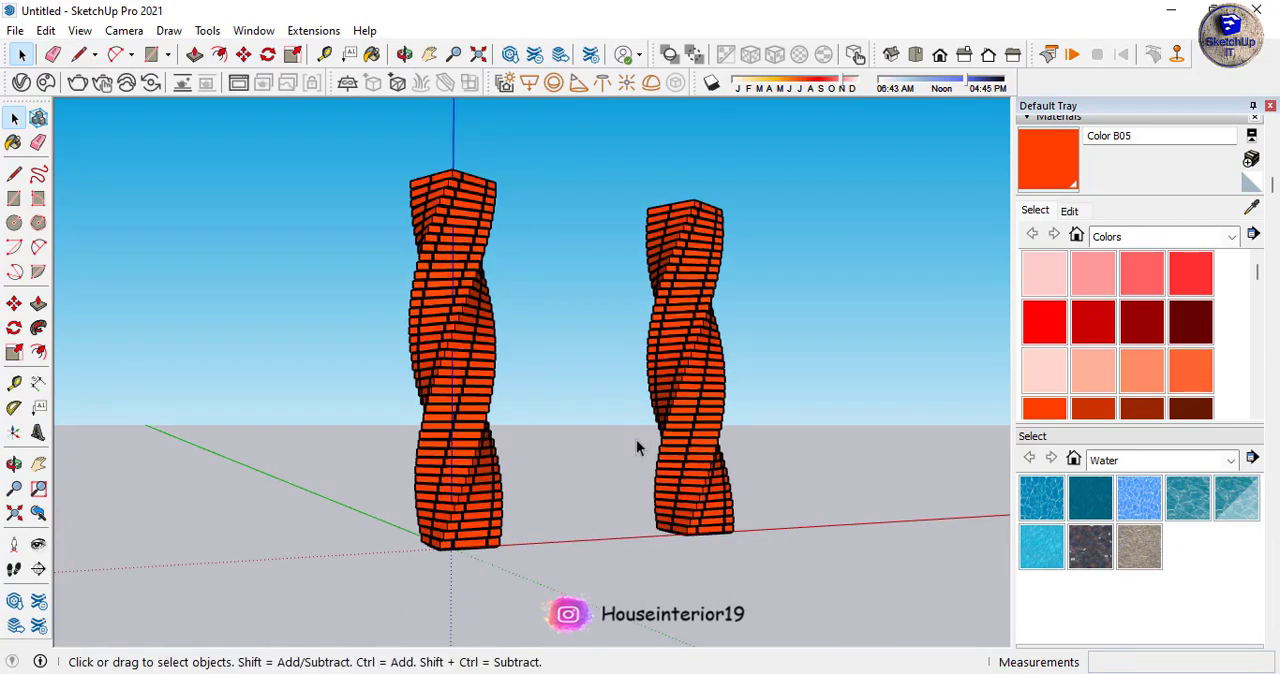
scroll(688, 480, "down", 4)
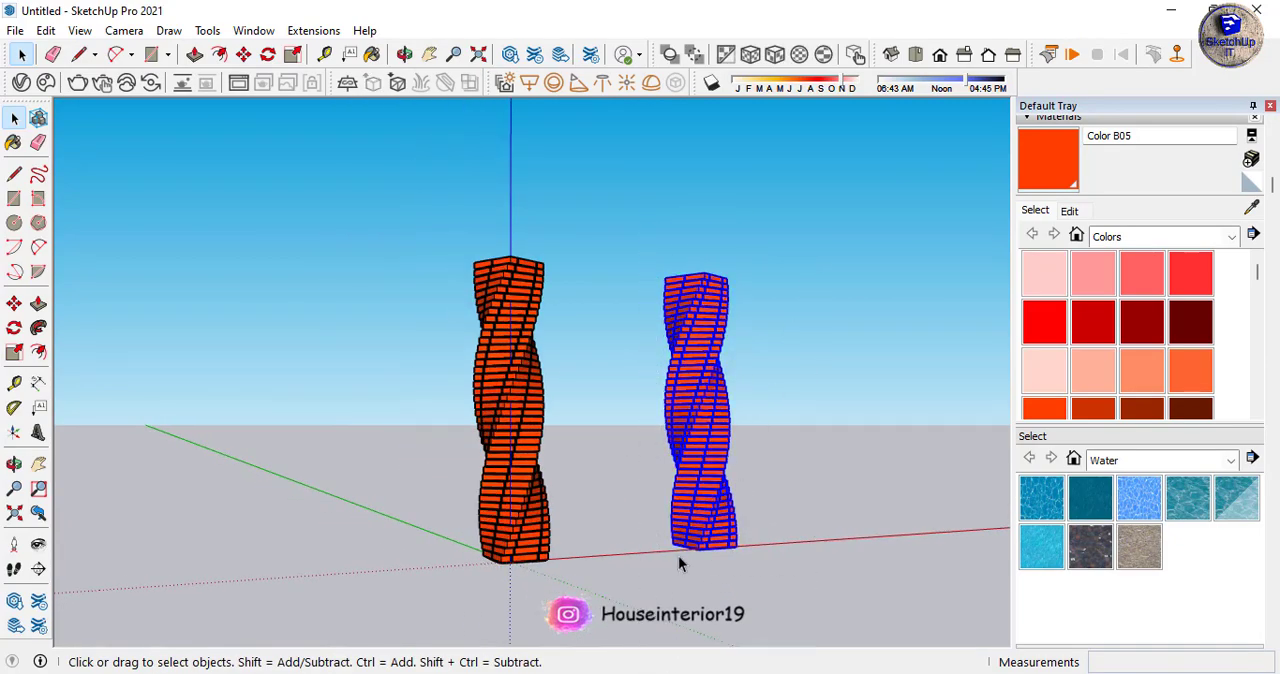
- Copy the second tower about 8' 11" along the red axis and multiply that copy into a row with 10x
key("q")
scroll(728, 514, "up", 5)
key("m")
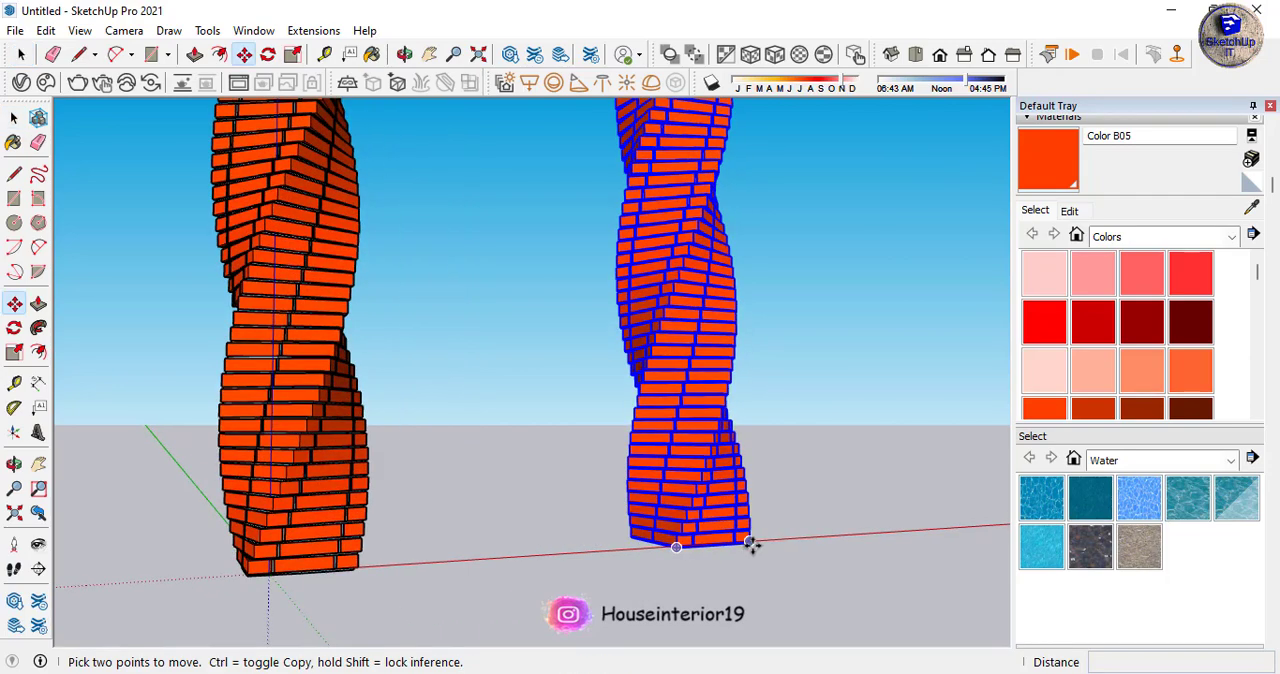
key("ctrl")
left_click(749, 541)
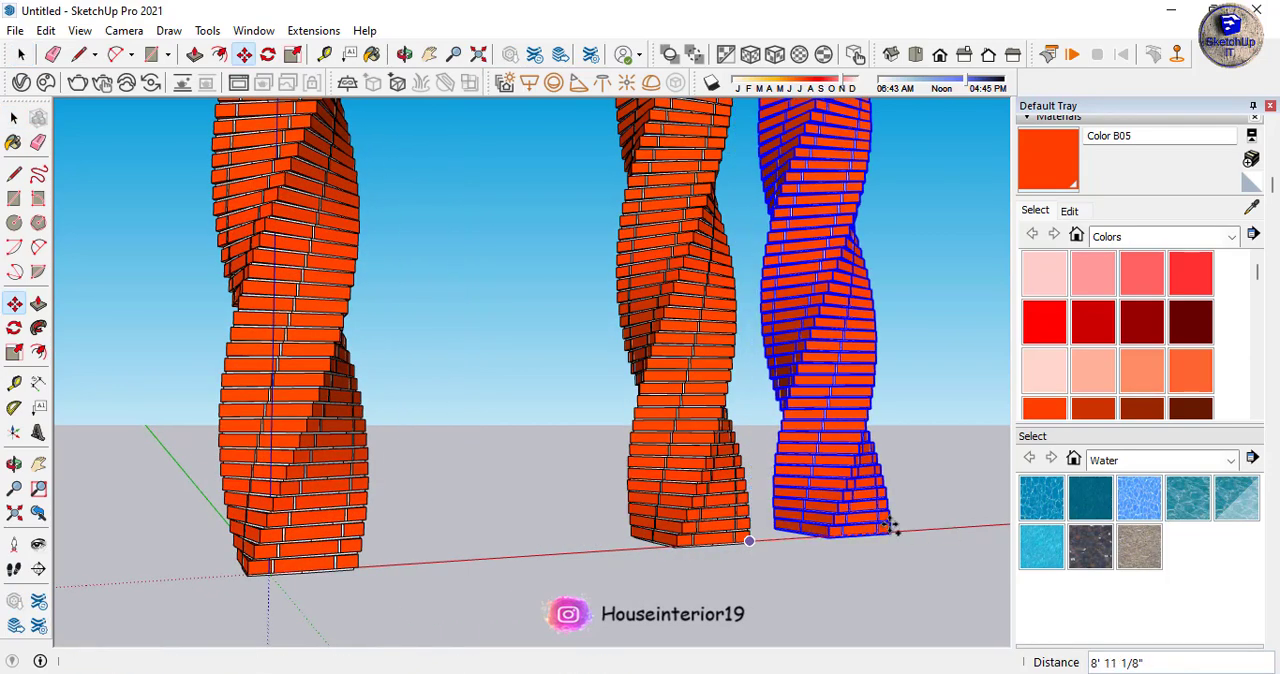
left_click(890, 527)
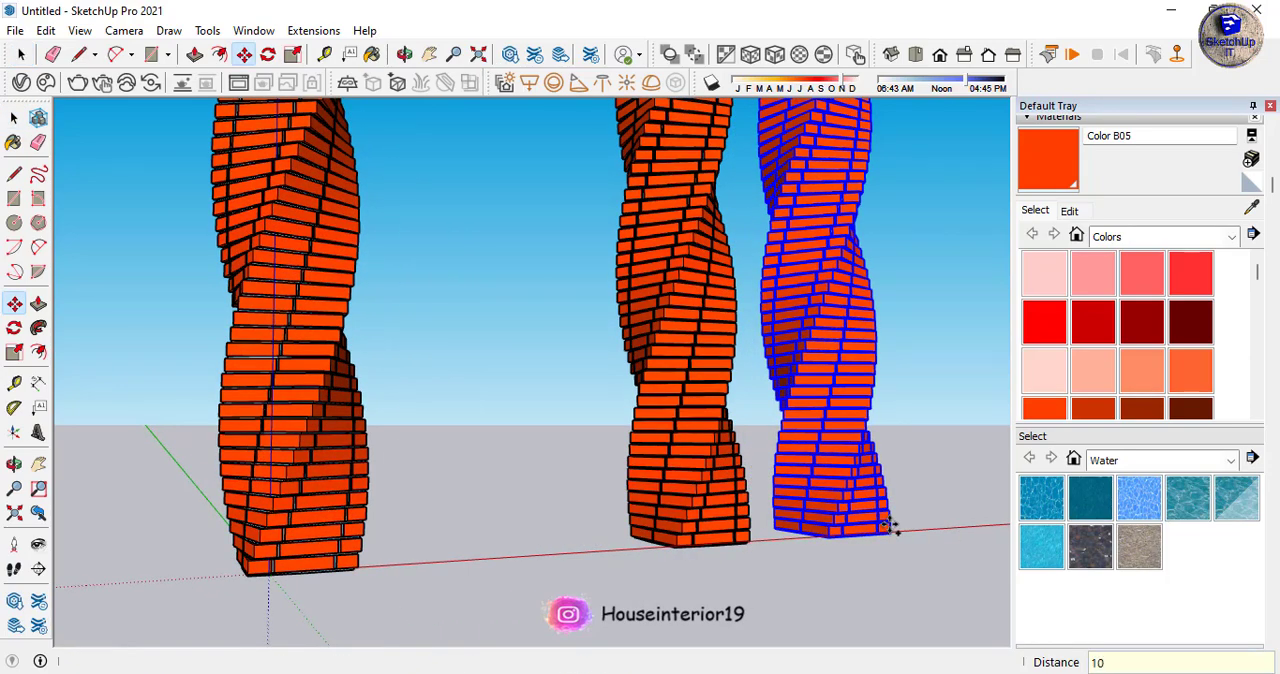
key("Return")
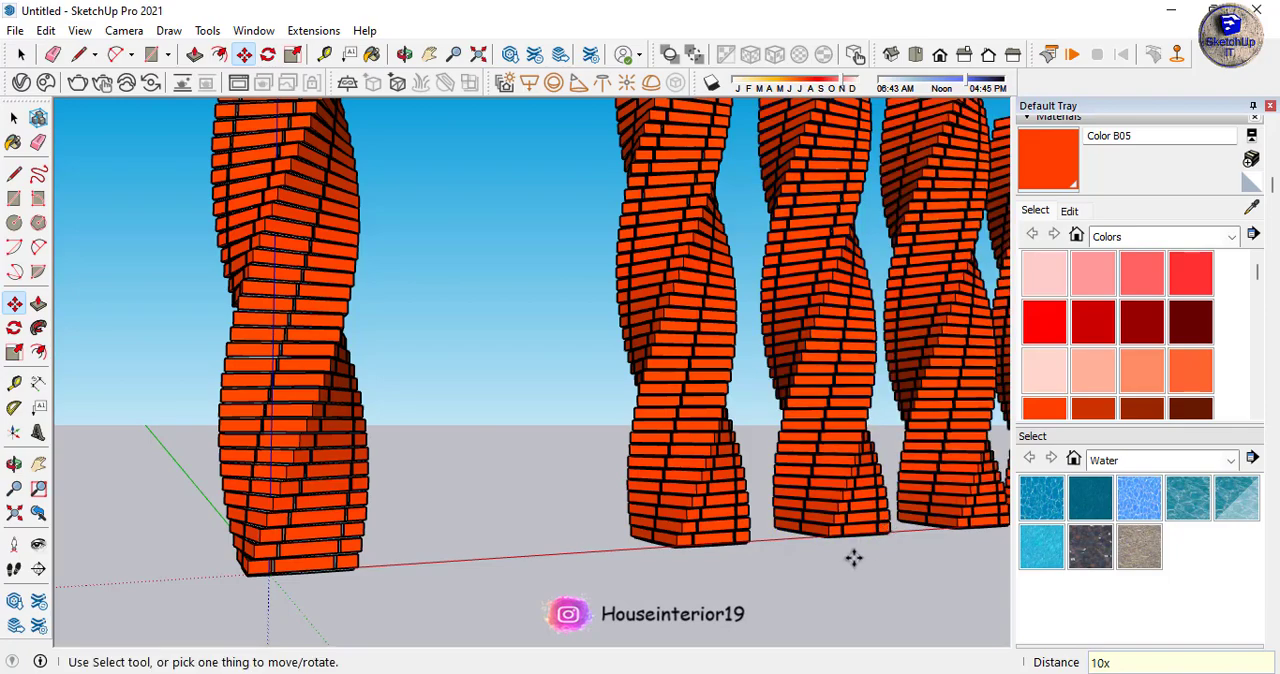
key("space")
- Examine the whole row of copied towers from far and near and from different sides
scroll(688, 527, "down", 8)
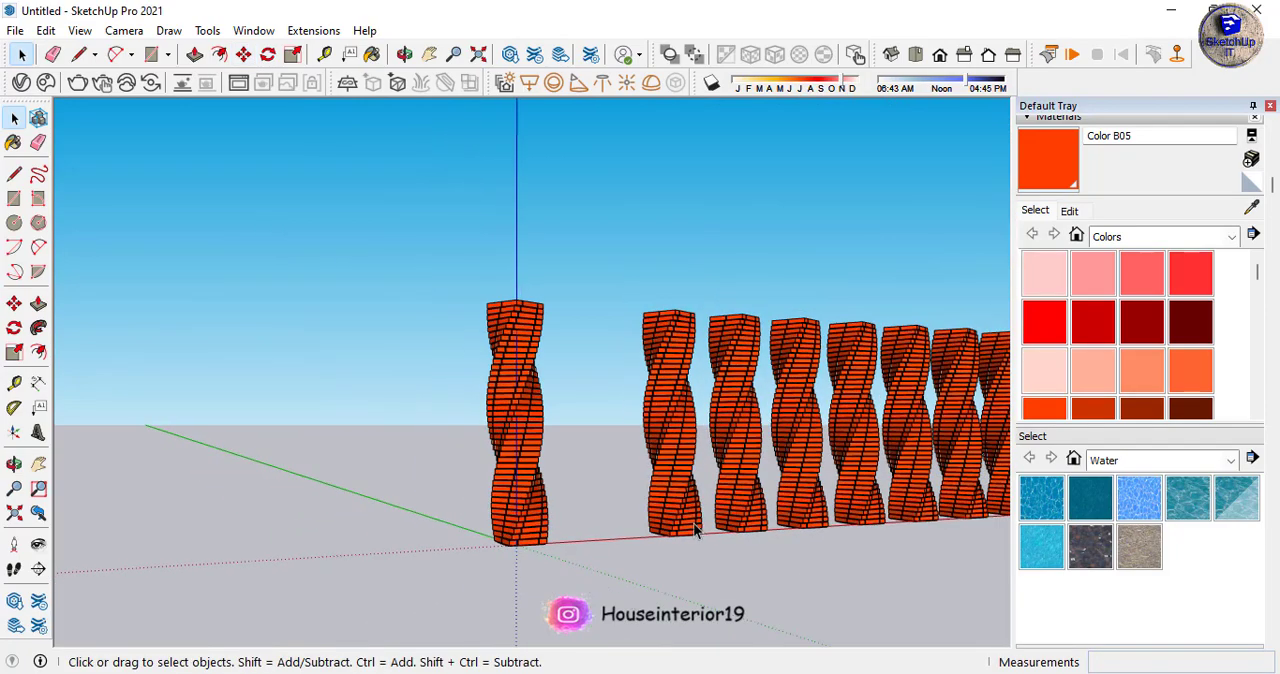
scroll(688, 527, "down", 5)
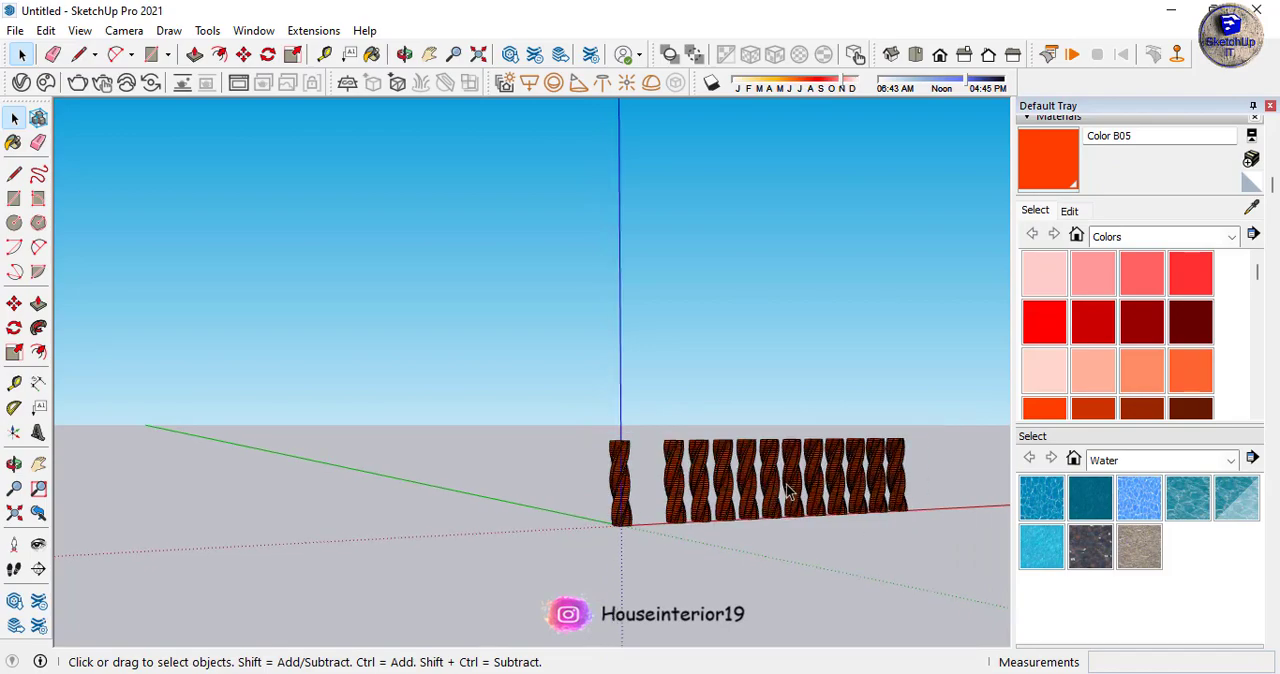
scroll(910, 505, "up", 3)
scroll(926, 508, "up", 3)
scroll(649, 557, "up", 5)
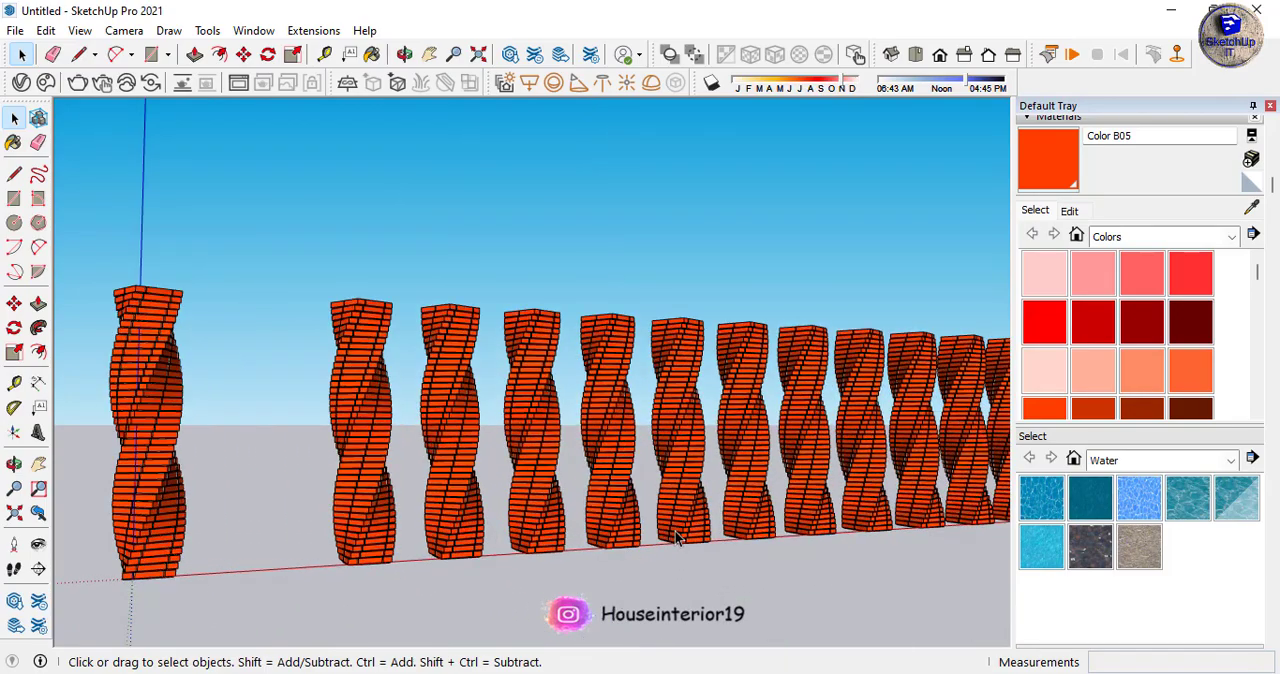
middle_click_drag(682, 540, 826, 527)
scroll(826, 527, "down", 1)
scroll(196, 484, "up", 4)
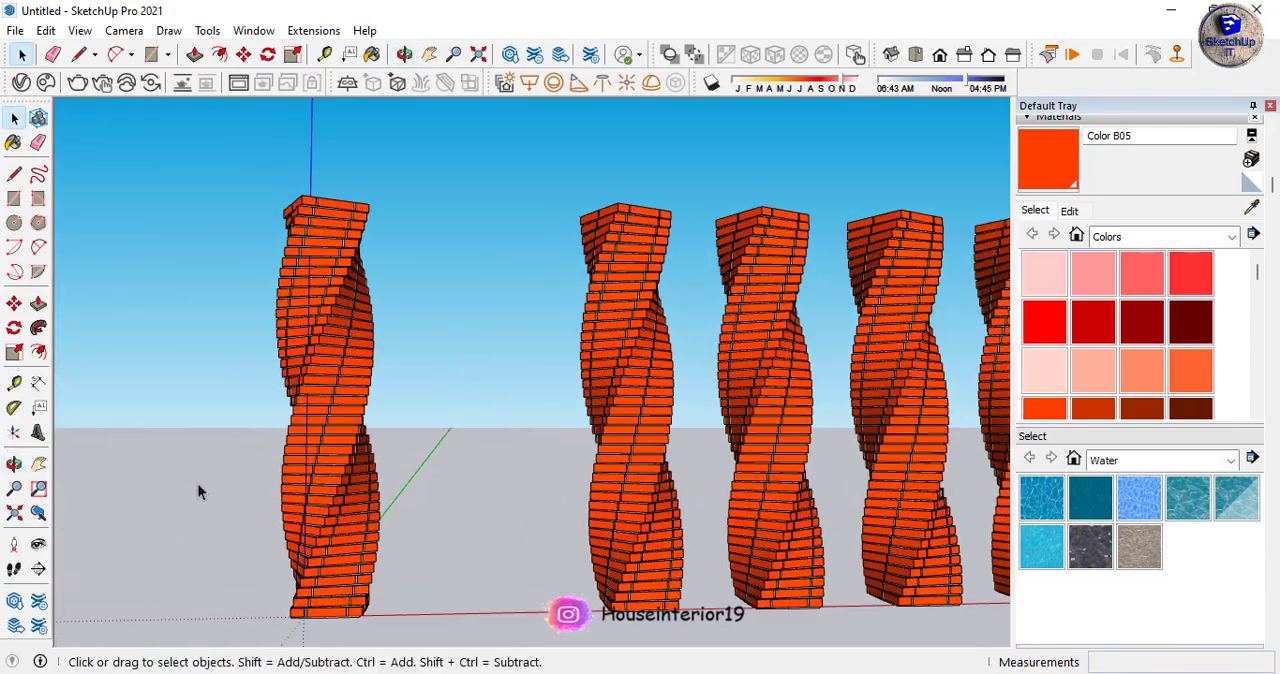